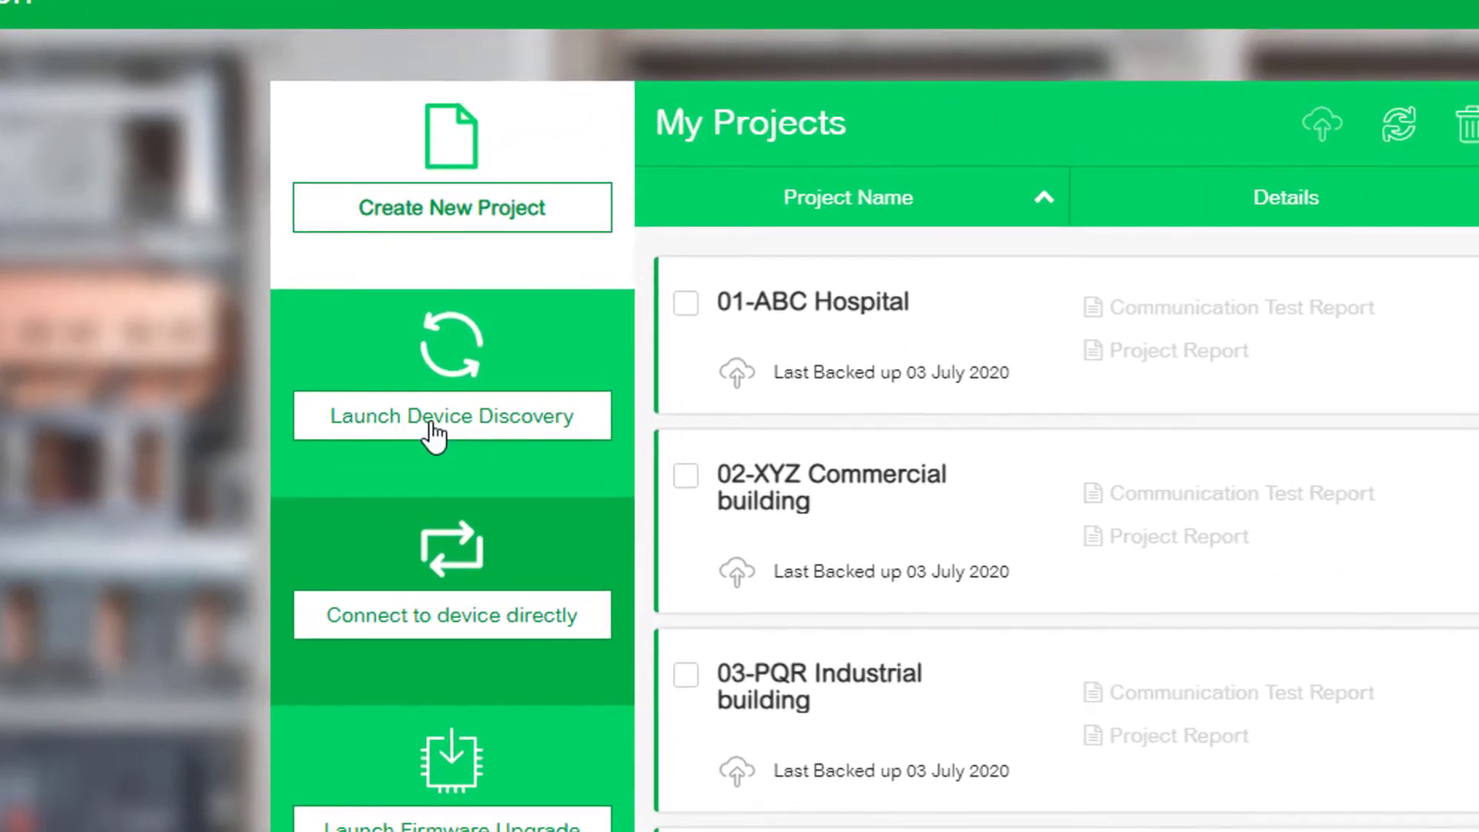
Step: Discover devices at addresses 1–16, name them Feeder 1, Incomer 1 and Energy Meters, and add them
{"action": "left_click", "coordinate": [433, 435]}
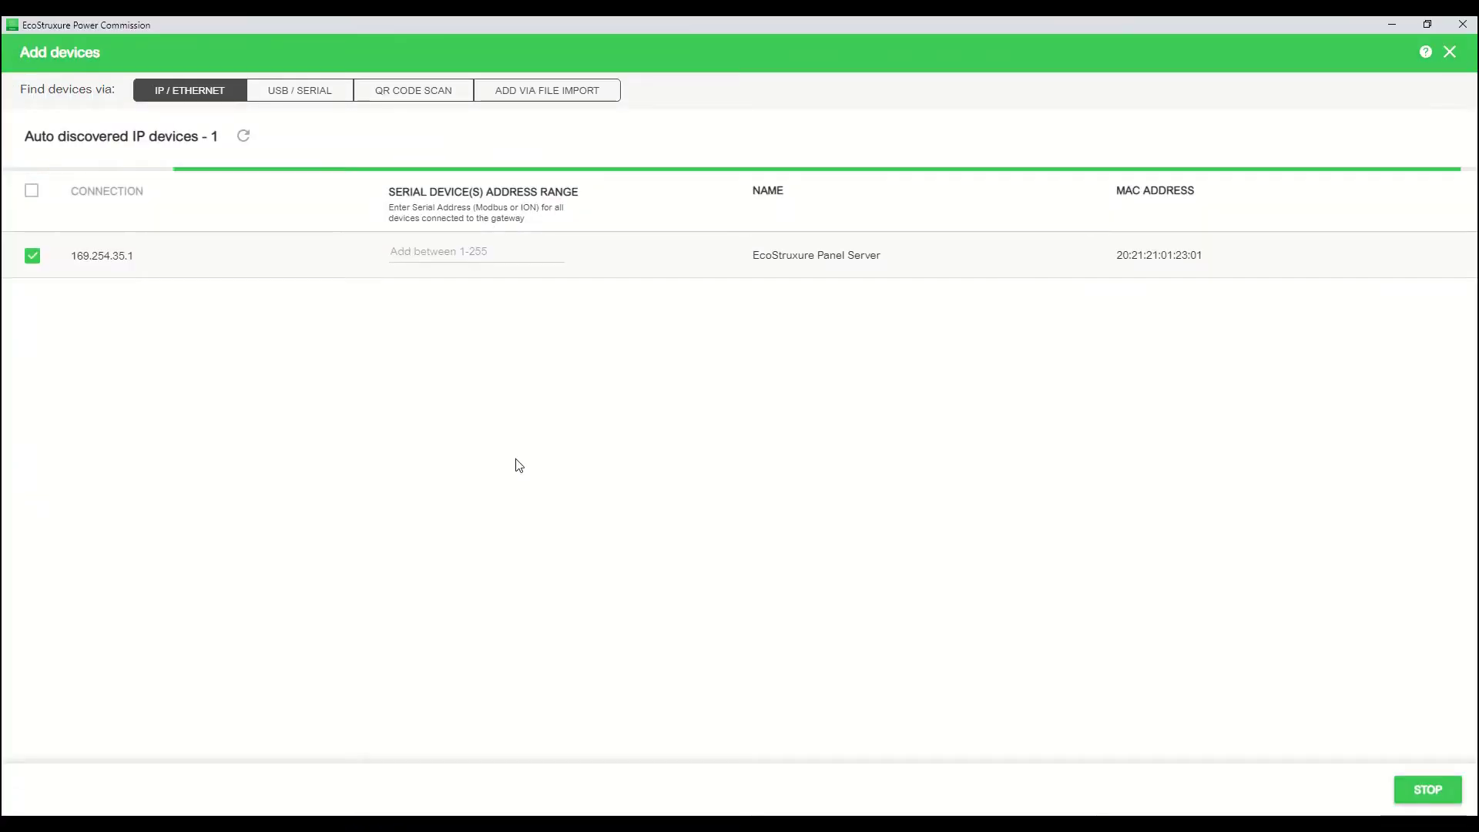
{"action": "left_click", "coordinate": [412, 254]}
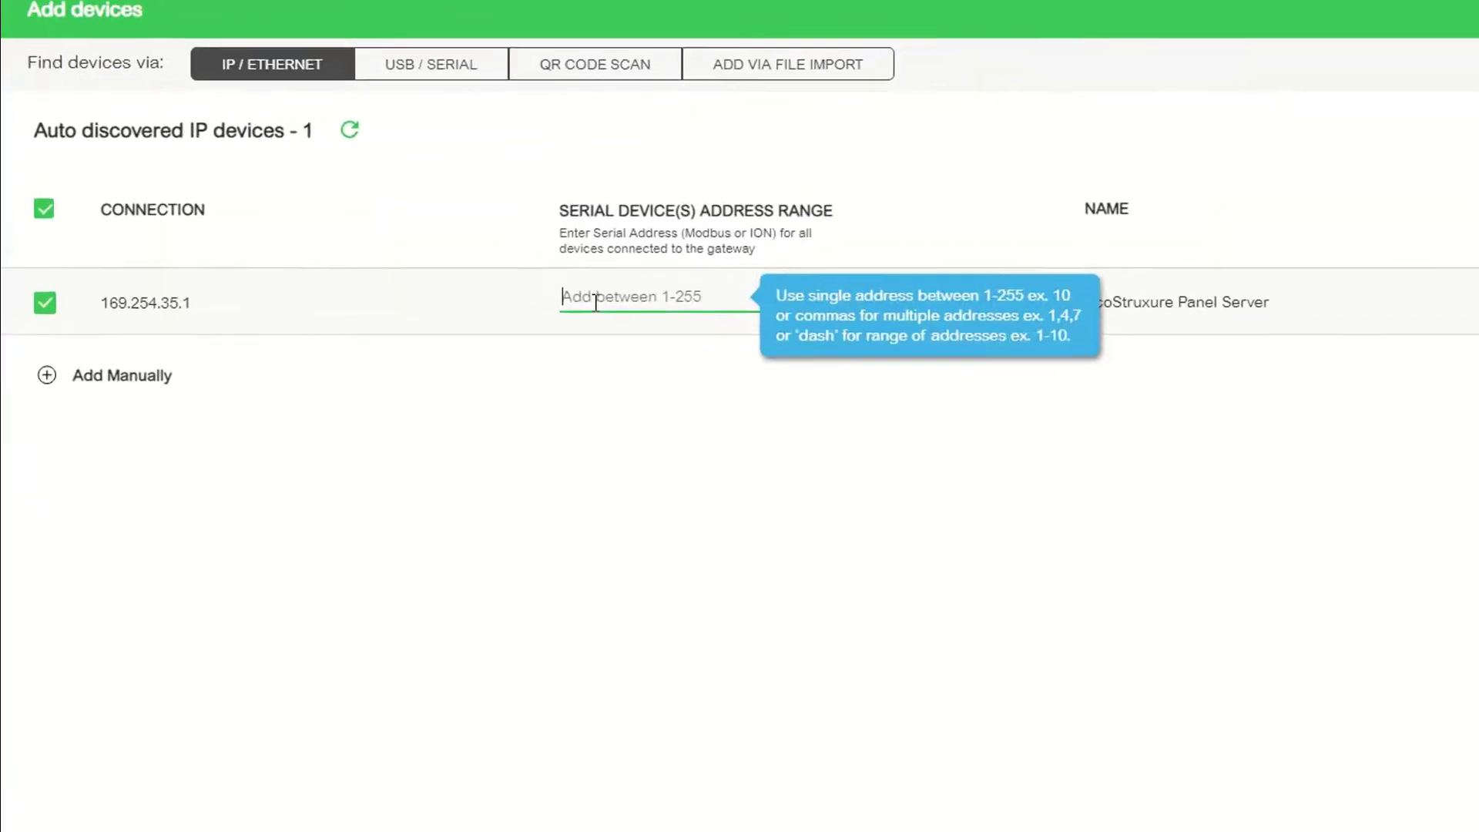
{"action": "type", "text": "1-16"}
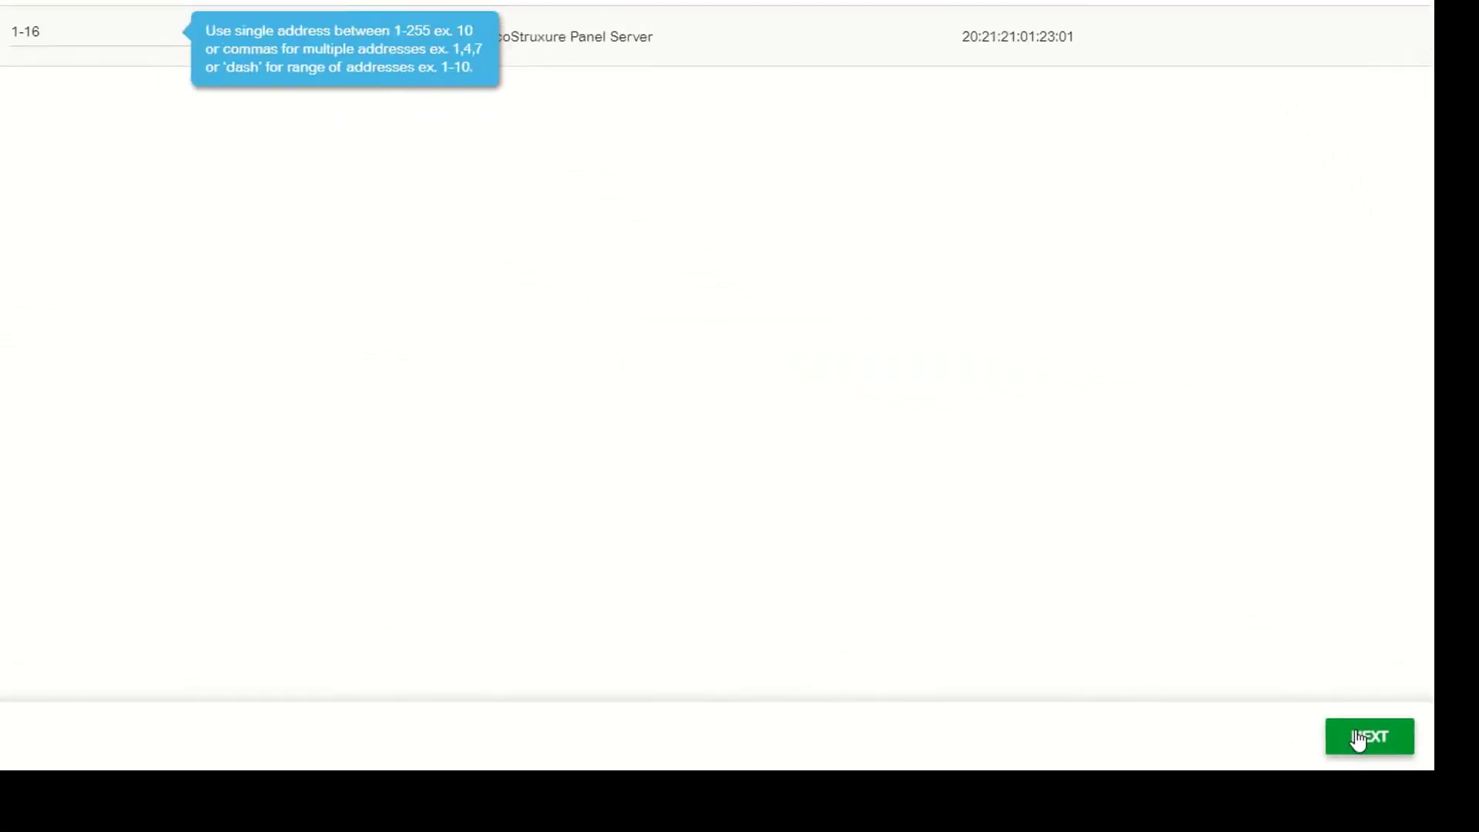
{"action": "left_click", "coordinate": [1358, 739]}
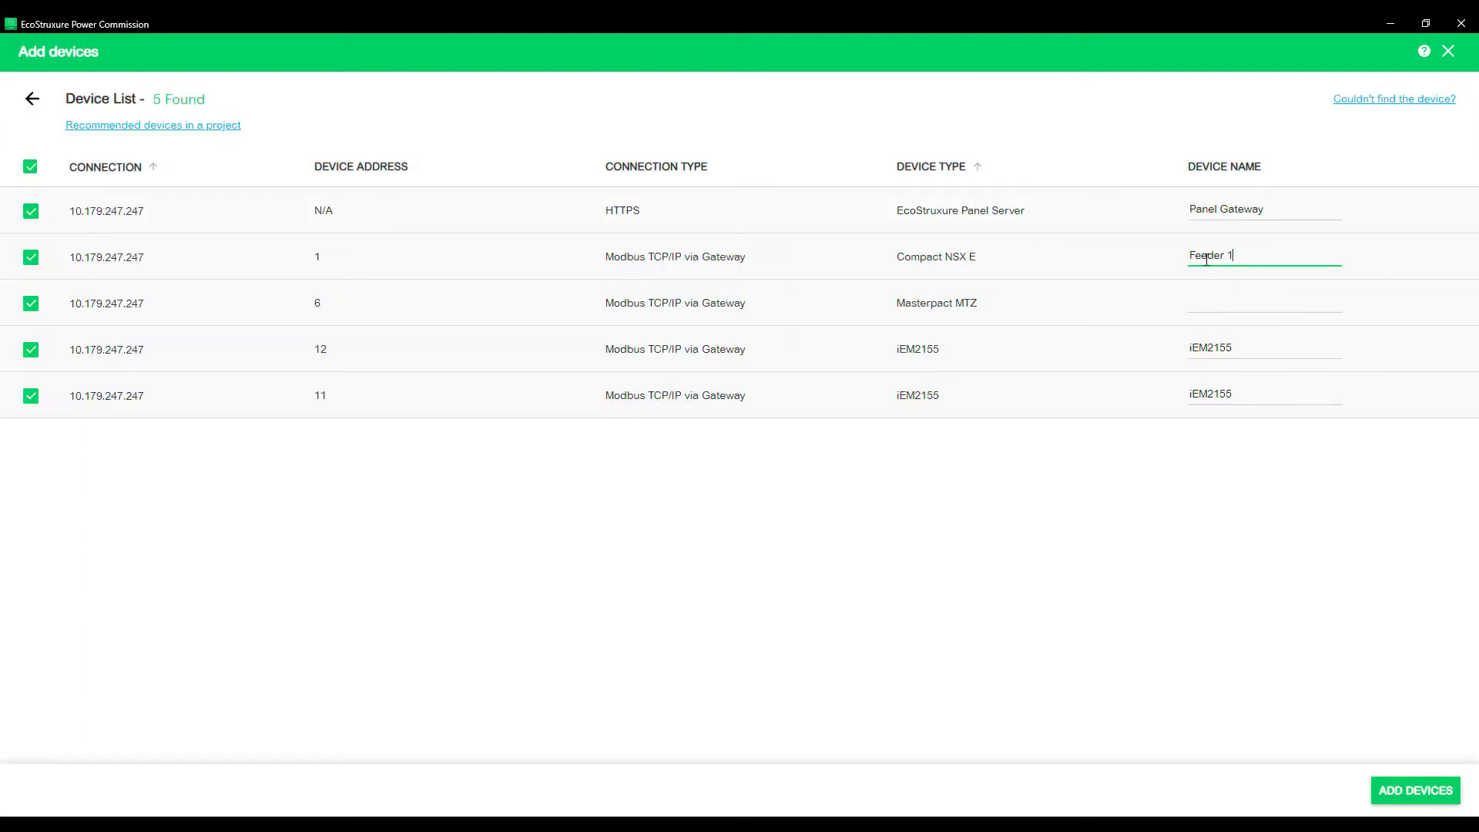
{"action": "left_click", "coordinate": [1205, 301]}
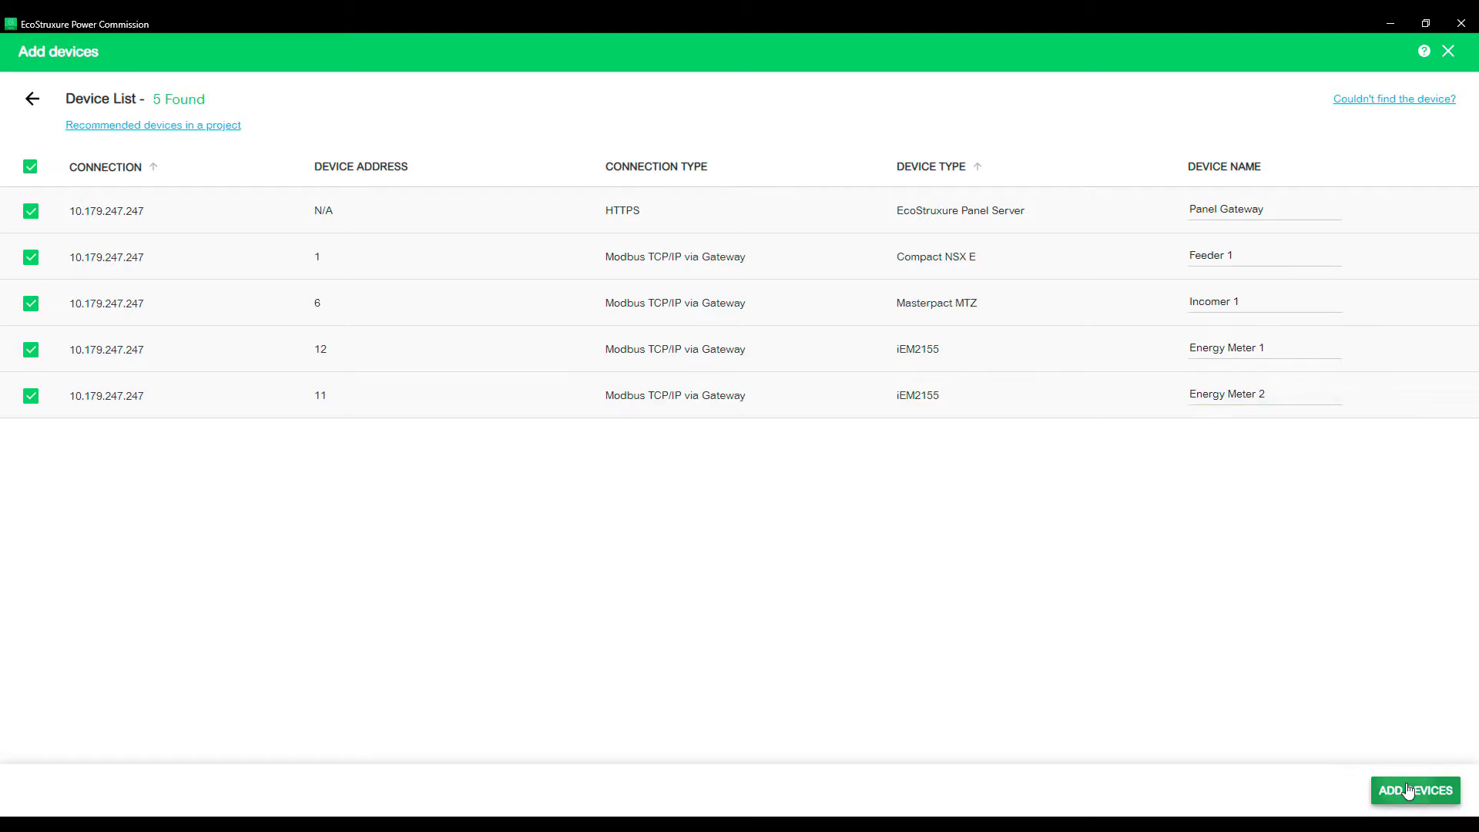
{"action": "left_click", "coordinate": [1415, 790]}
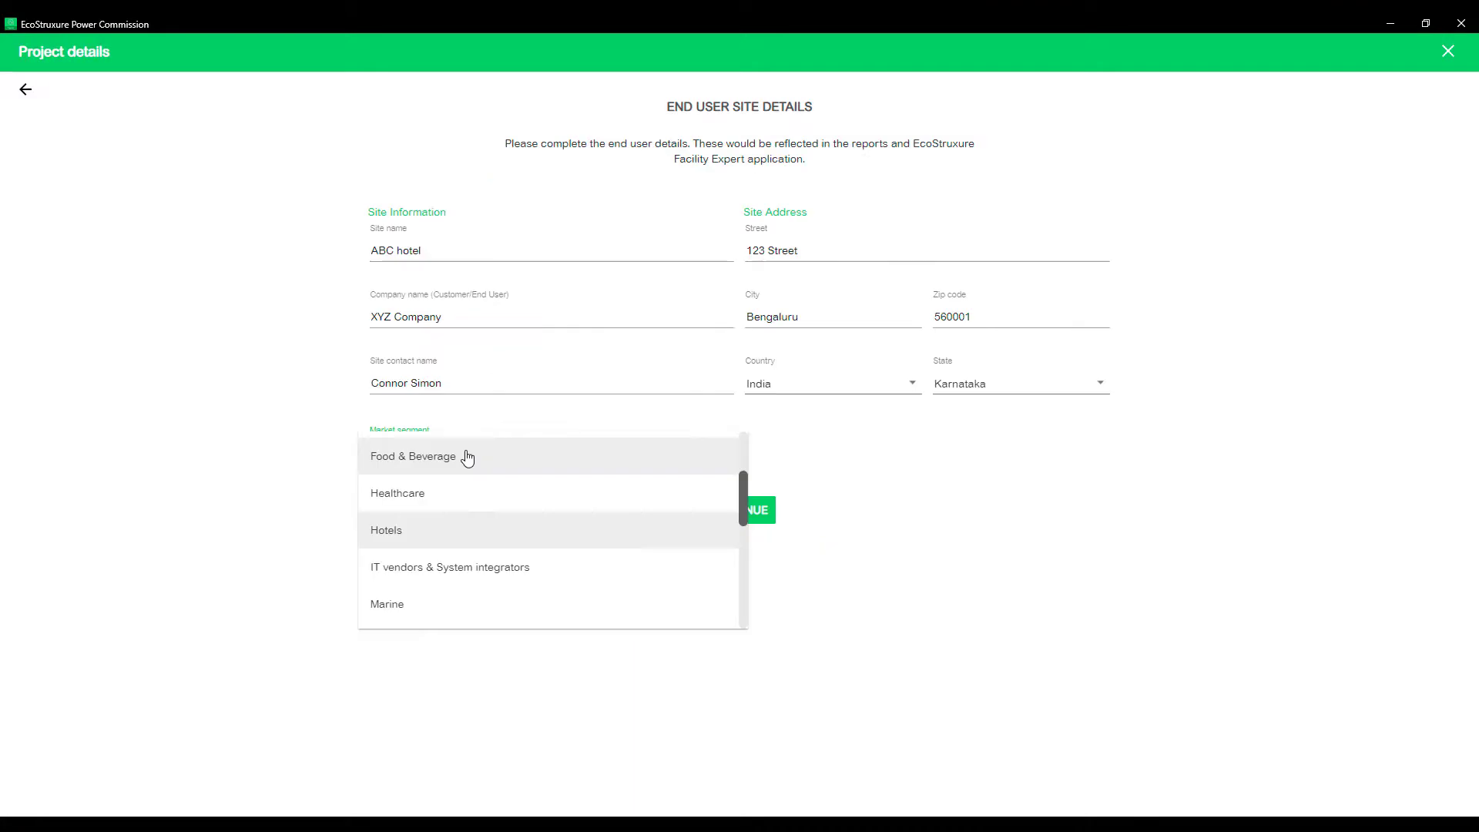
Step: Set the market segment to Hotels, open the SmartPanel 1 project, and choose to add Devices
{"action": "left_click", "coordinate": [438, 531]}
{"action": "left_click", "coordinate": [751, 511]}
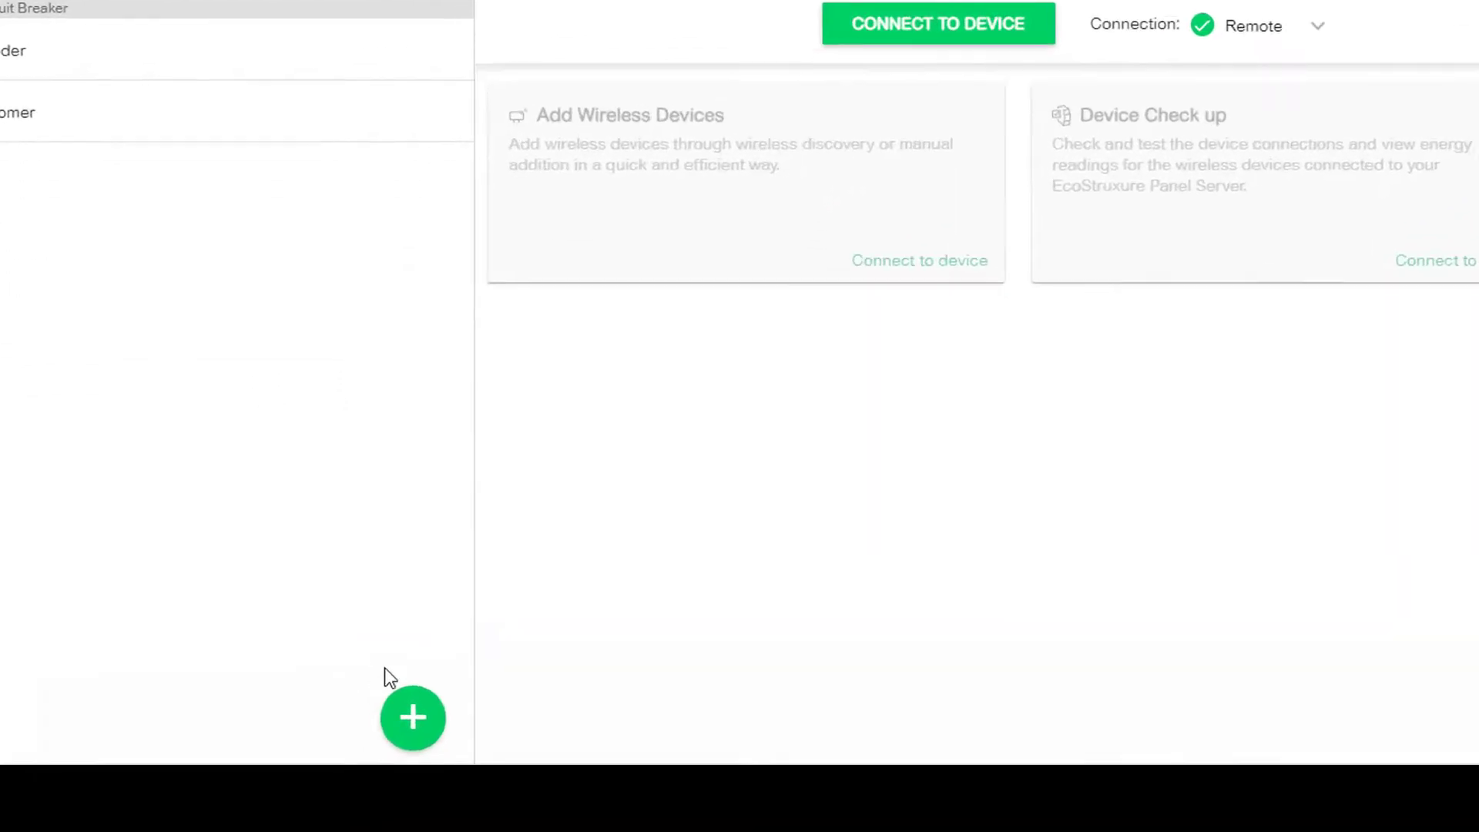
{"action": "left_click", "coordinate": [435, 700]}
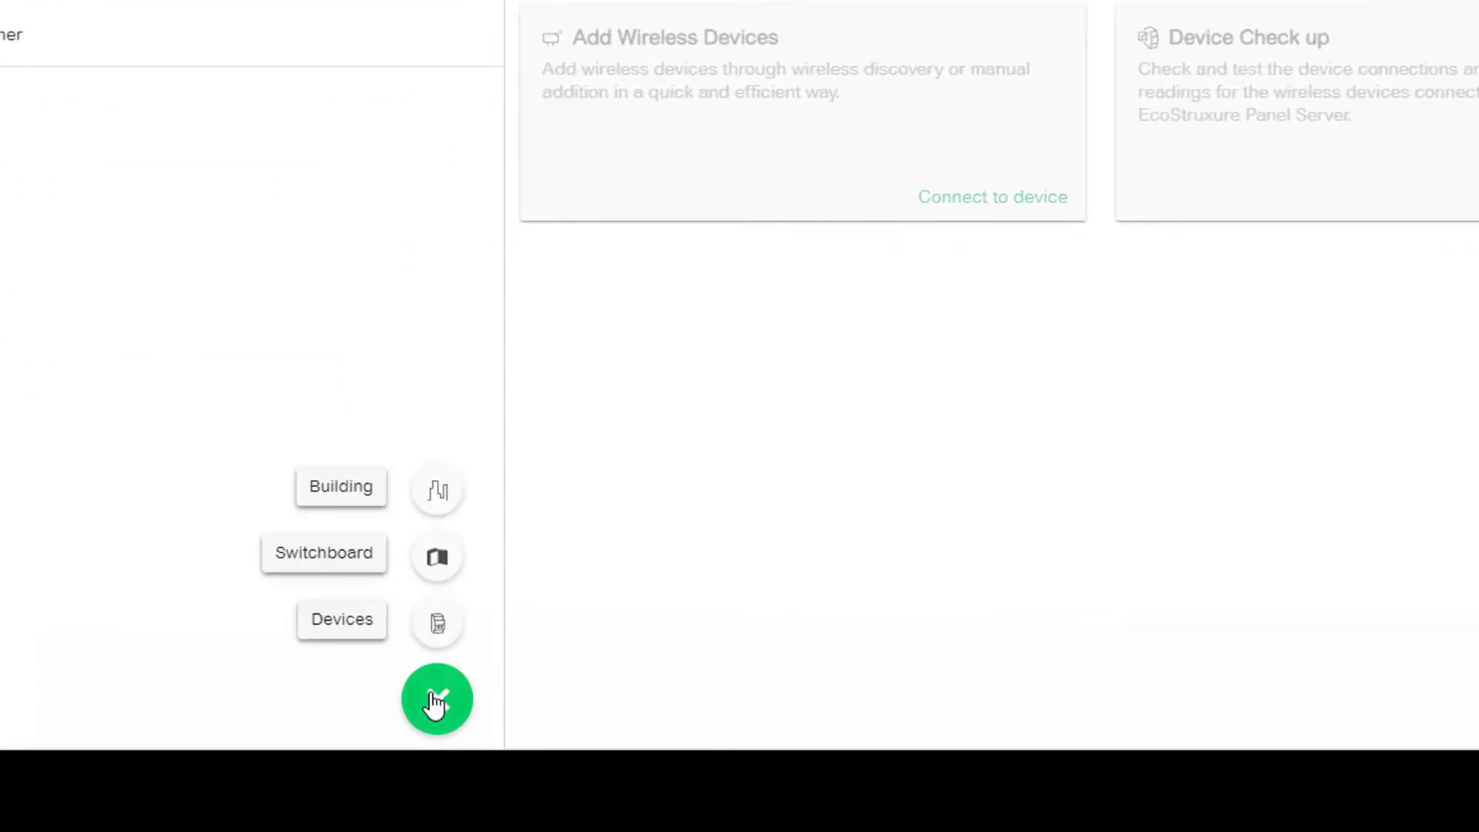
{"action": "left_click", "coordinate": [437, 625]}
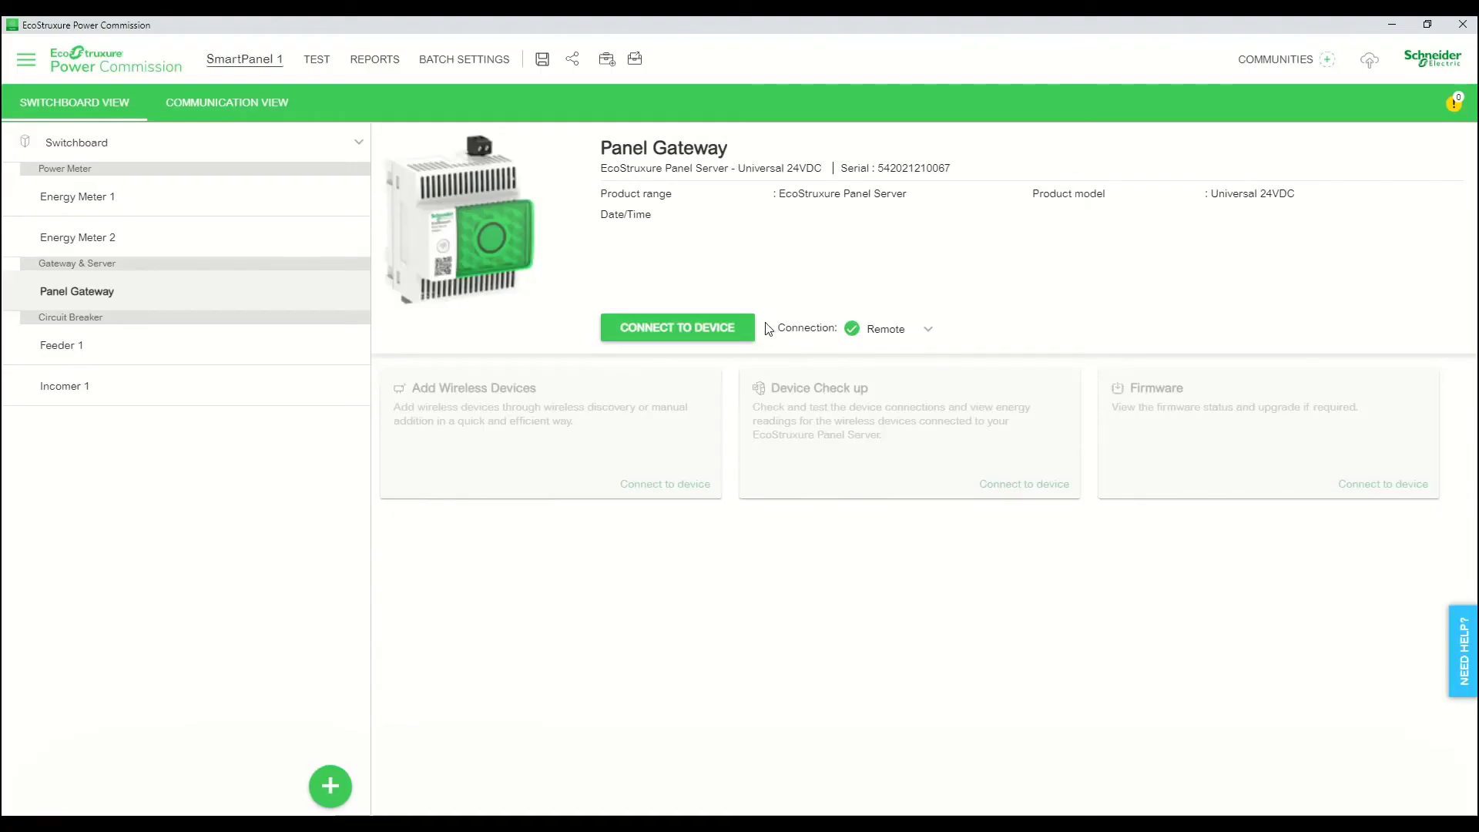
Step: Connect to the Panel Gateway in commissioning mode without a password
{"action": "left_click", "coordinate": [707, 340]}
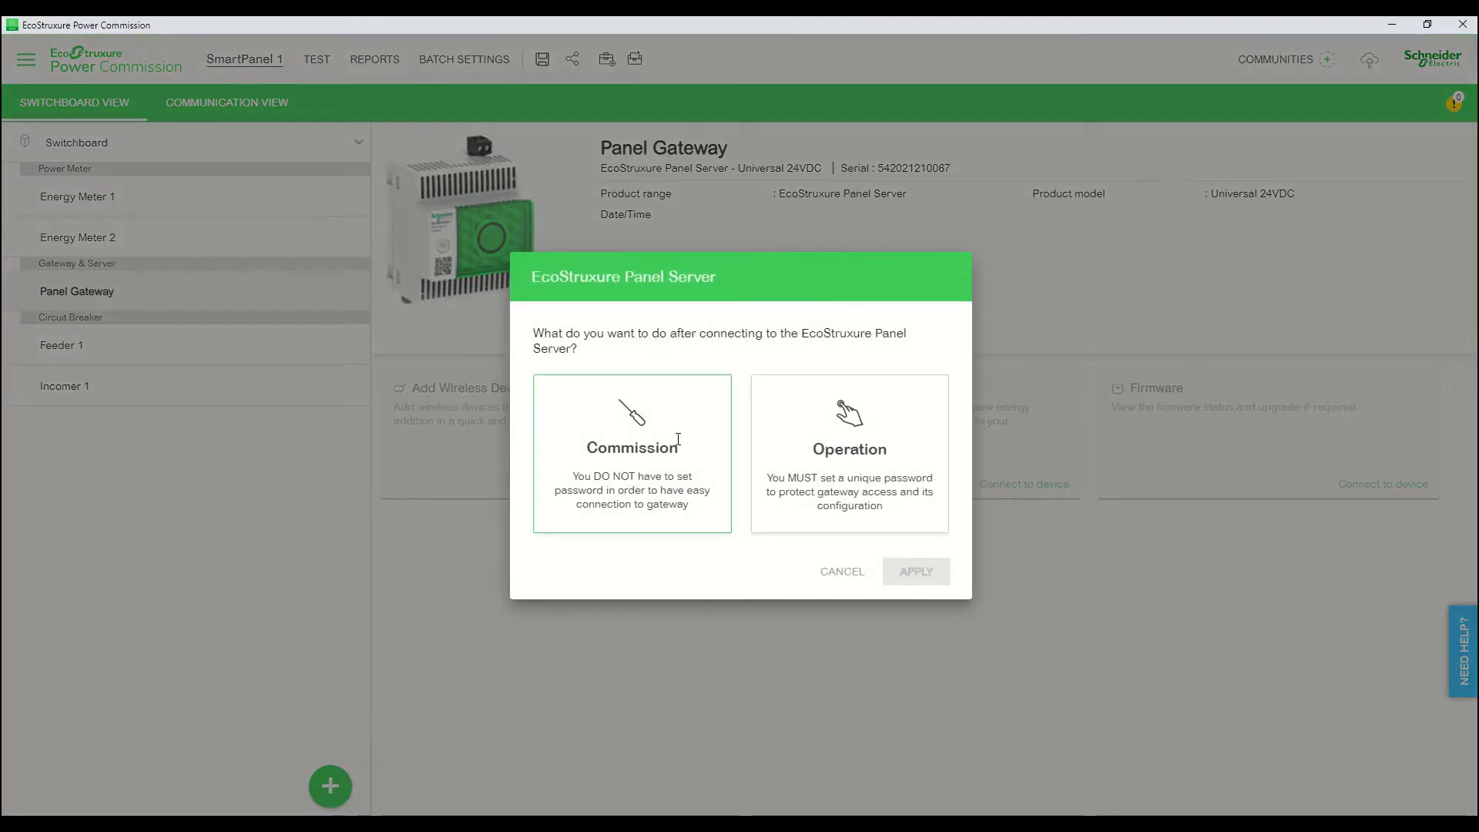
{"action": "left_click", "coordinate": [678, 439]}
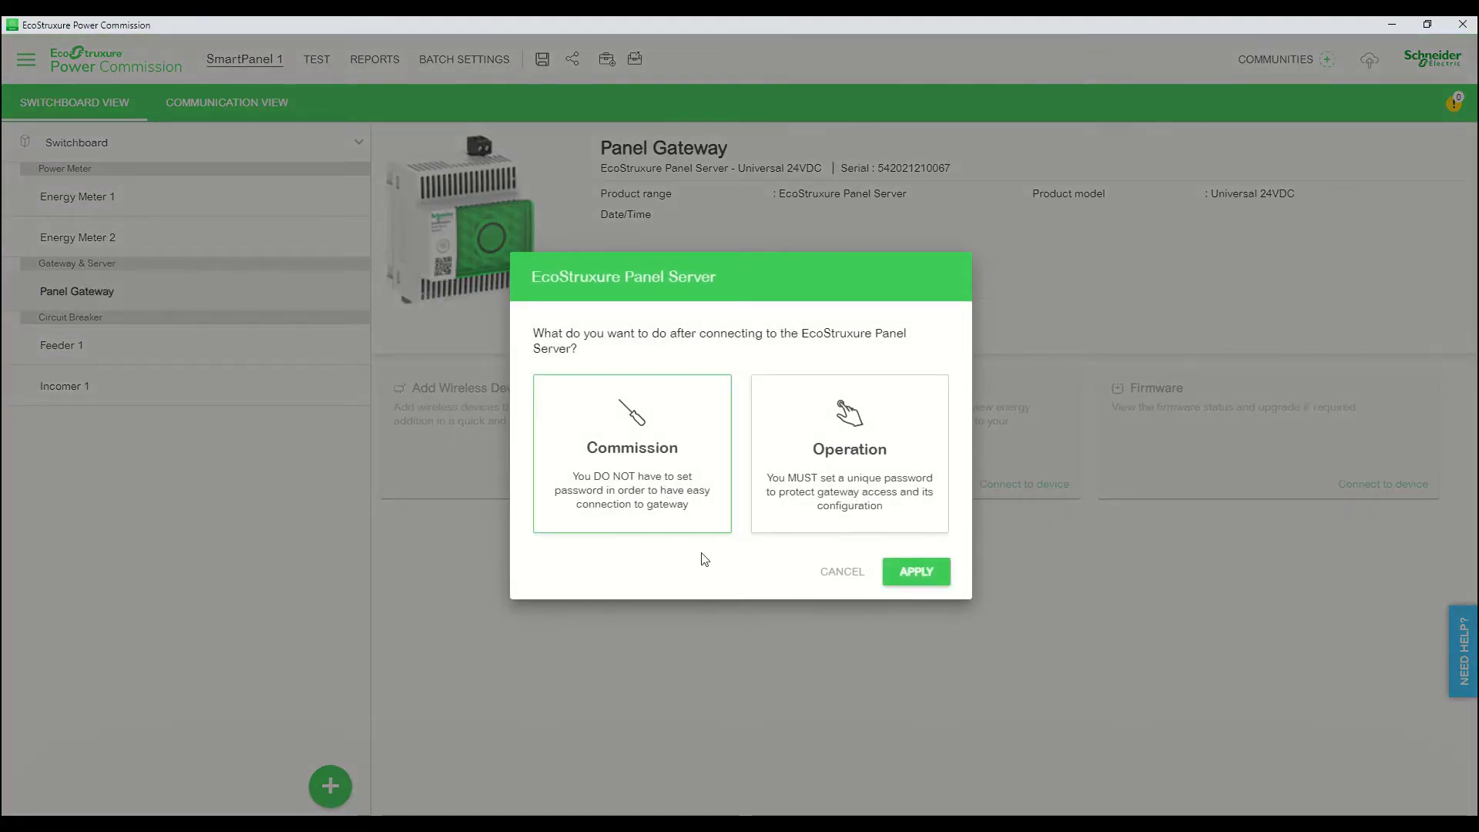
{"action": "left_click", "coordinate": [924, 572]}
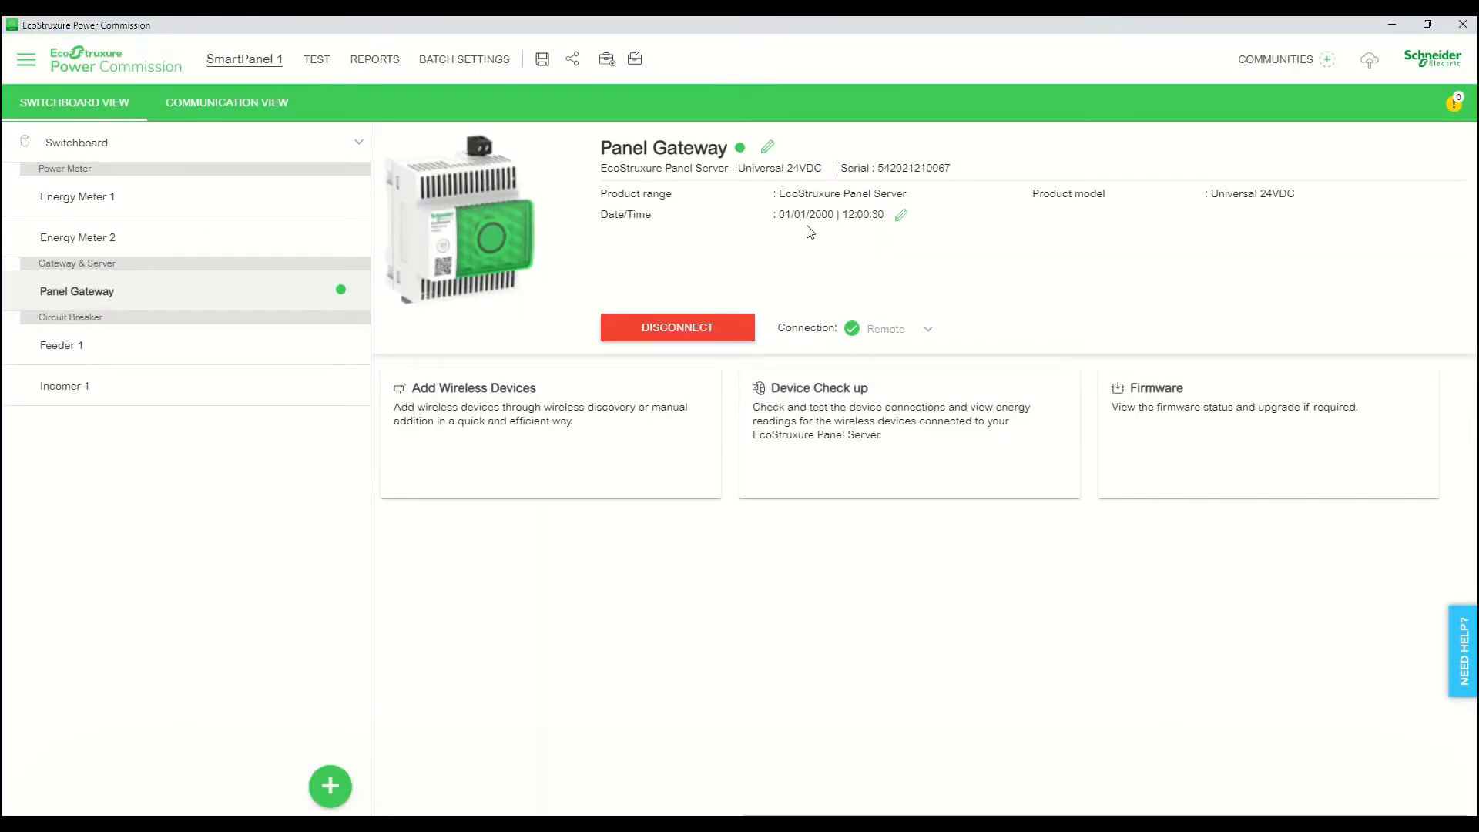
Step: Synchronize the gateway's date and time with the PC and show the communication diagram
{"action": "left_click", "coordinate": [903, 216]}
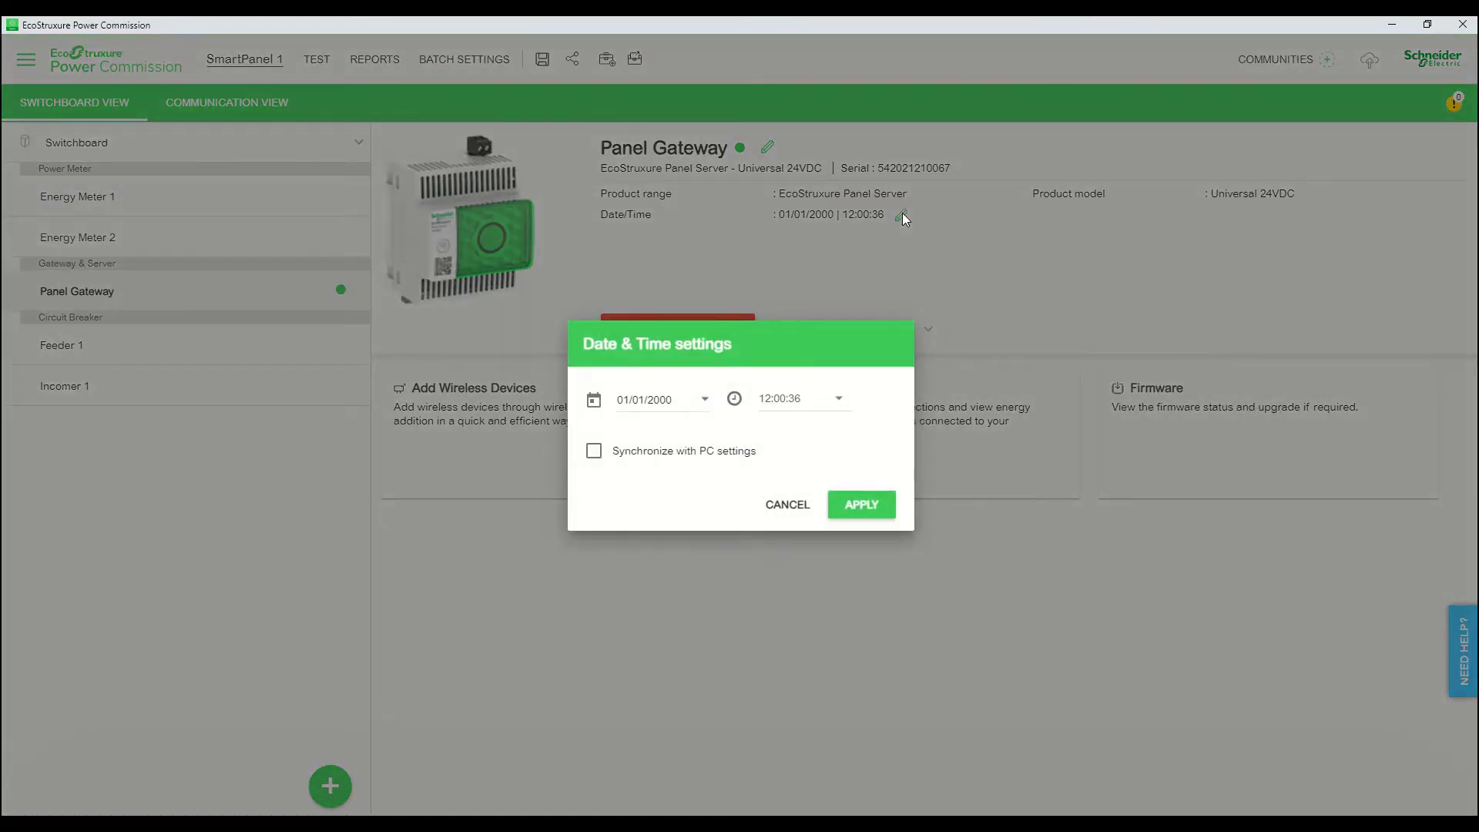
{"action": "left_click", "coordinate": [595, 454]}
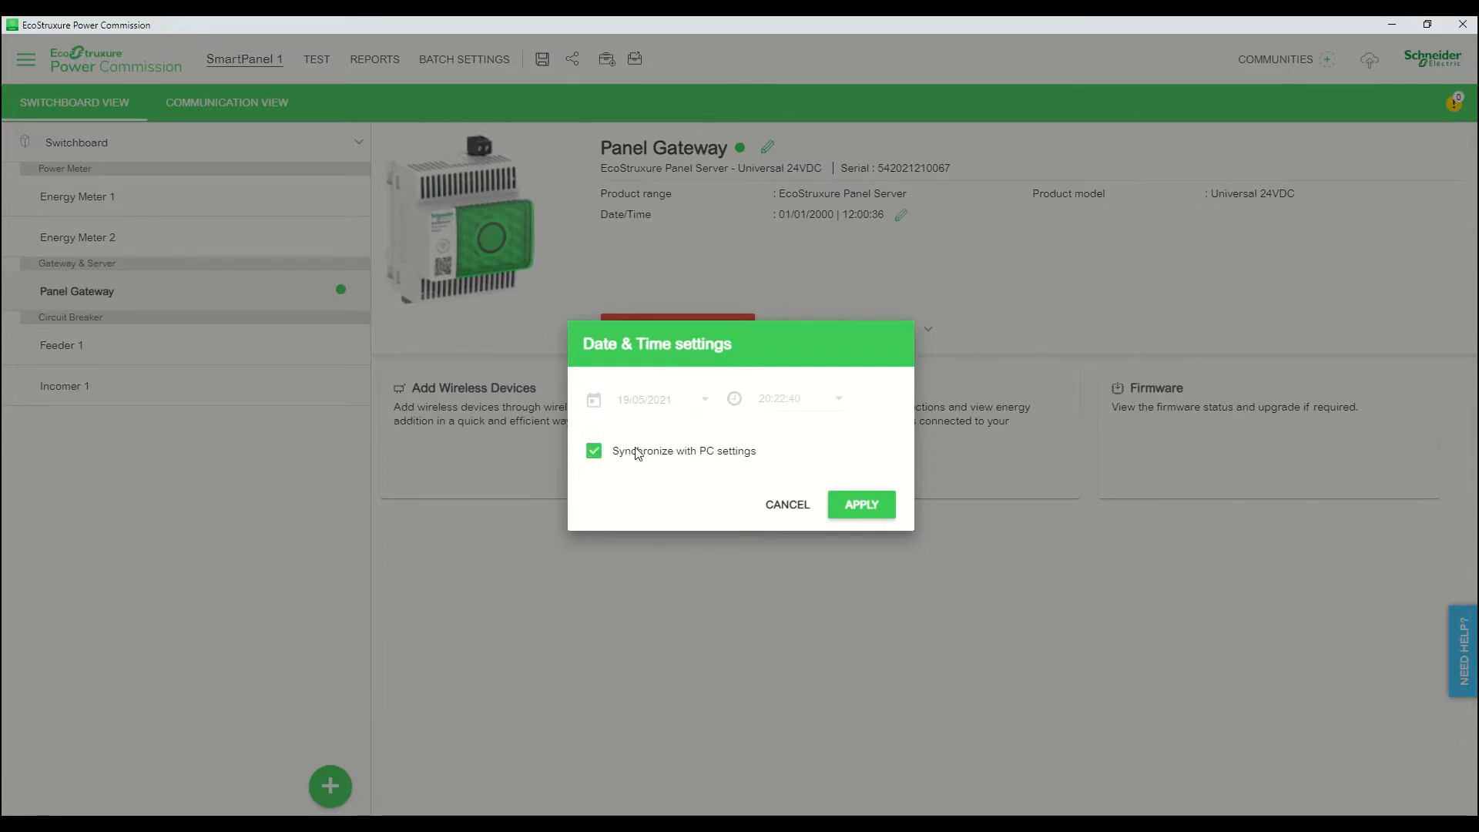
{"action": "left_click", "coordinate": [859, 506]}
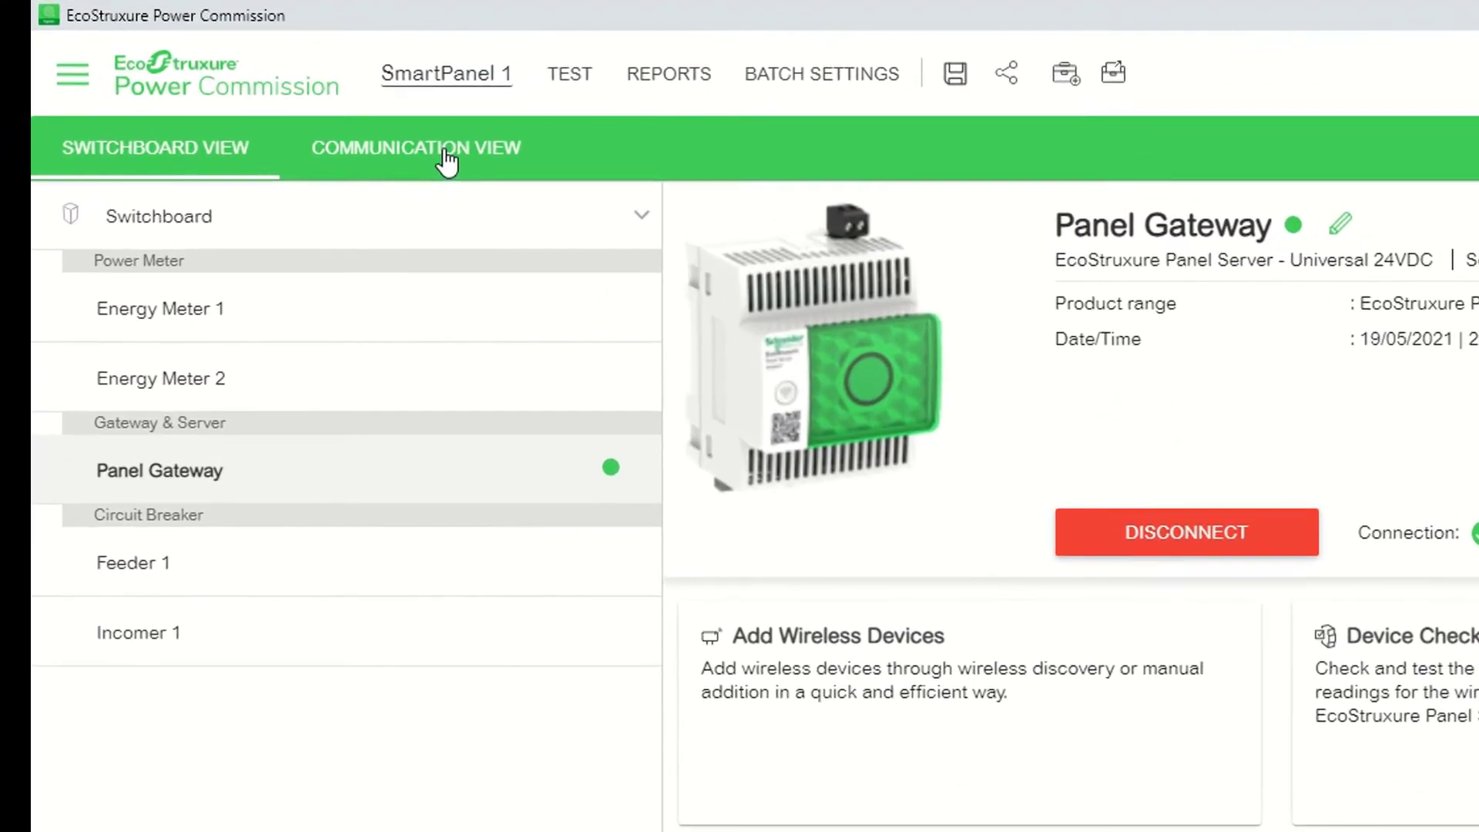
{"action": "left_click", "coordinate": [242, 103]}
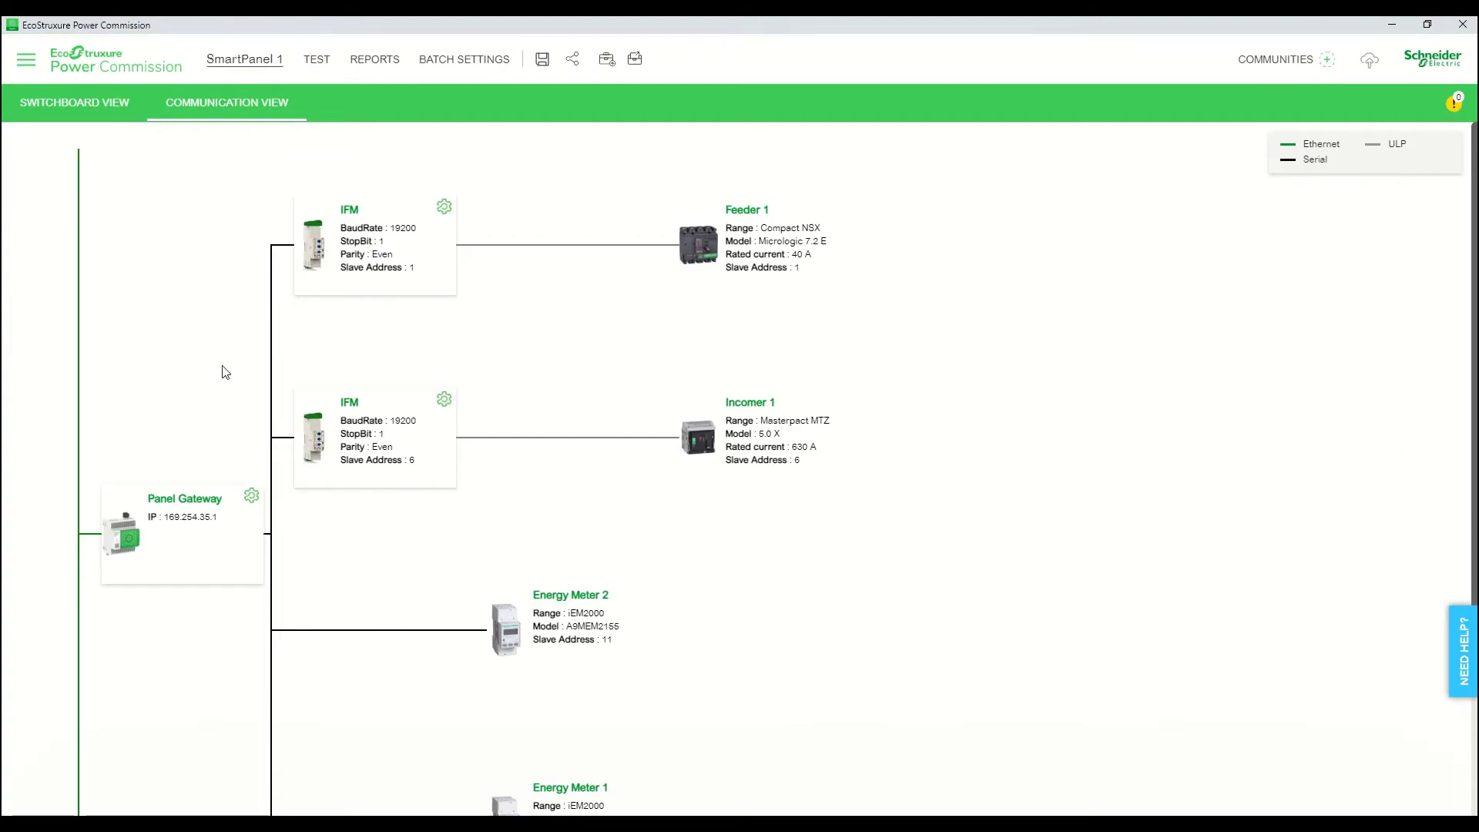
Step: Review the Panel Gateway's Ethernet, Gateway/DNS, Modbus serial and wireless settings
{"action": "scroll", "coordinate": [227, 376], "scroll_direction": "down", "scroll_amount": 2}
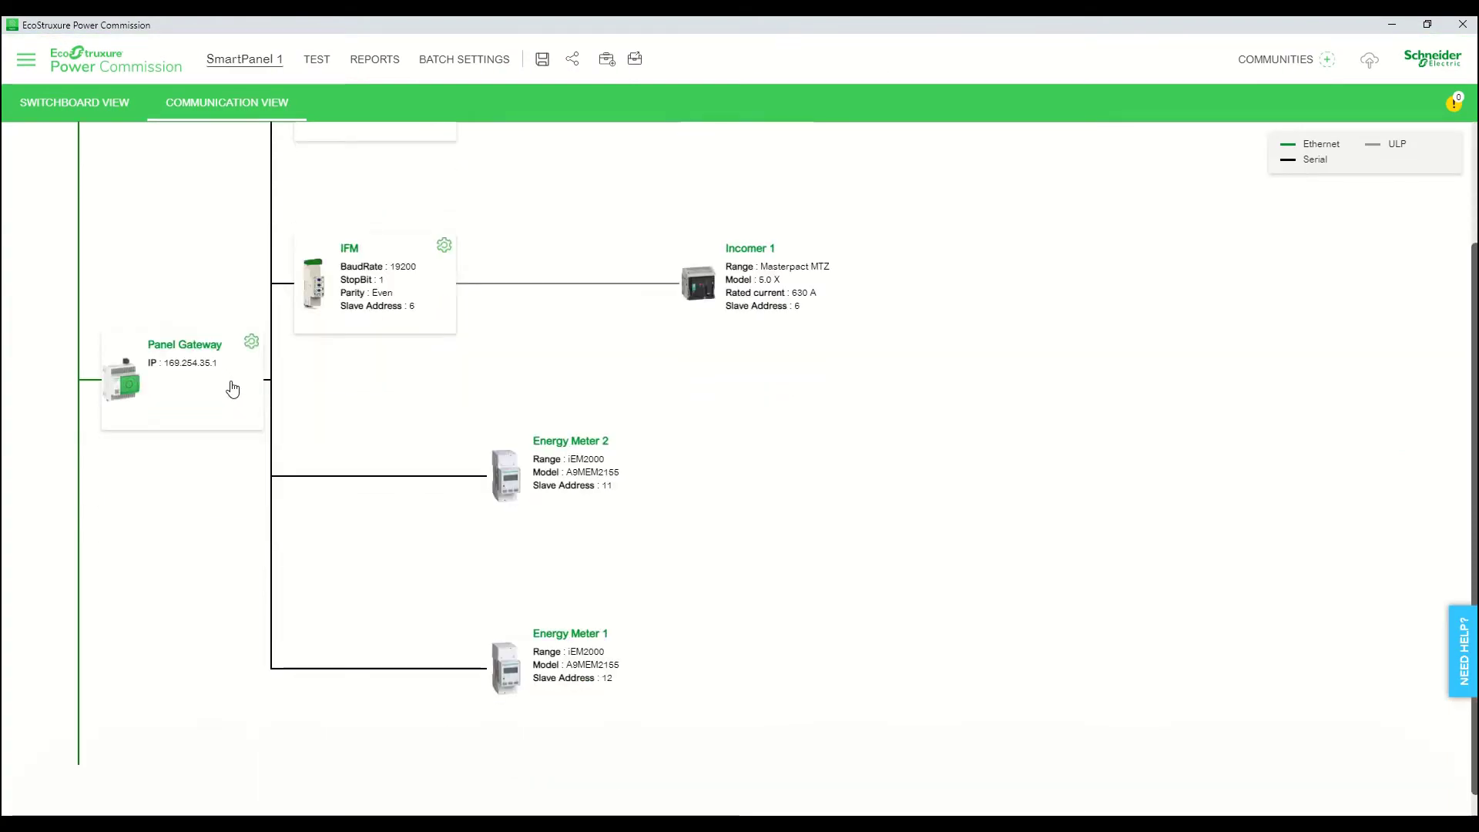
{"action": "scroll", "coordinate": [233, 389], "scroll_direction": "up", "scroll_amount": 1}
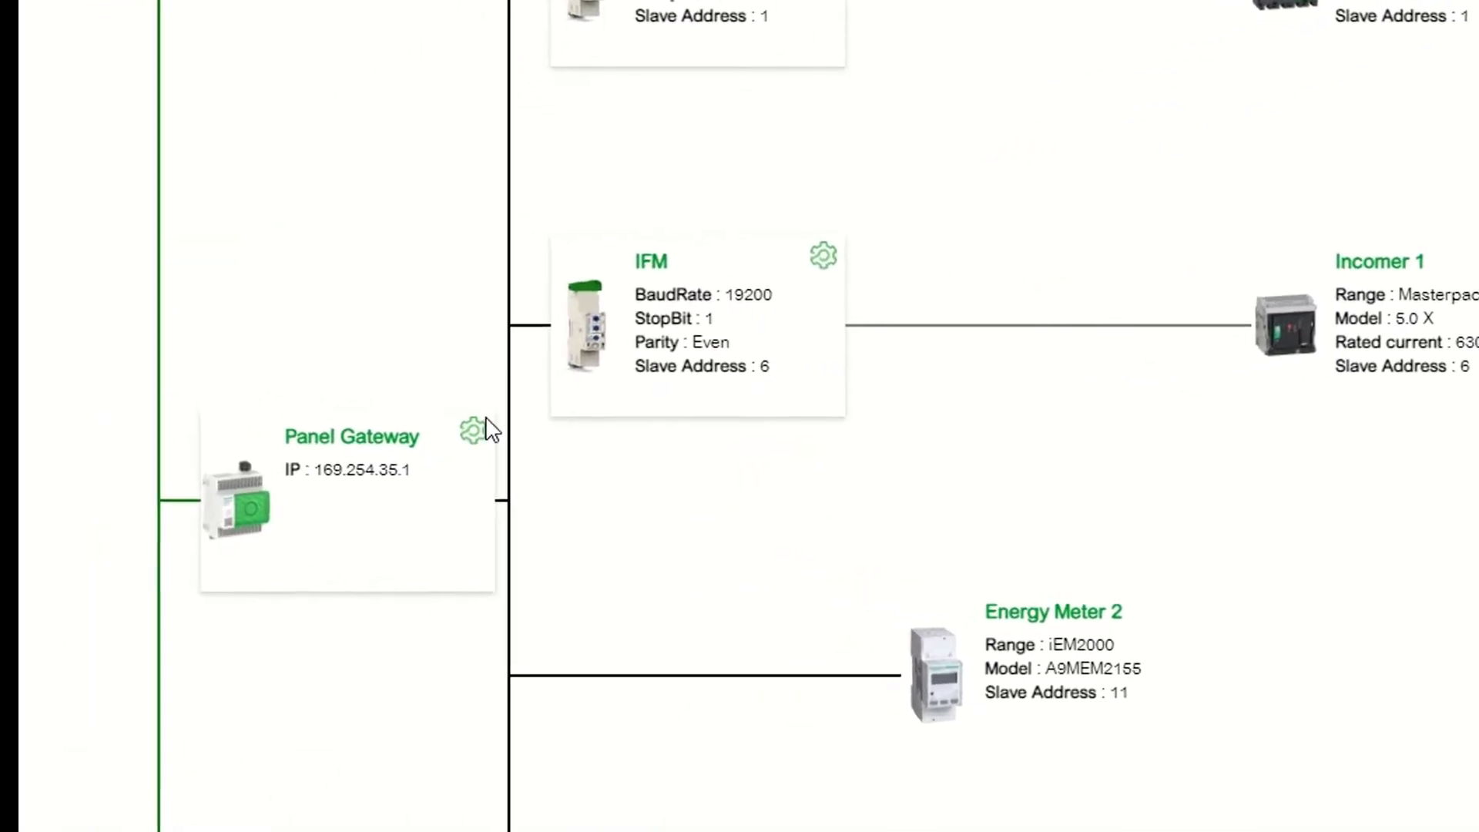
{"action": "left_click", "coordinate": [474, 429]}
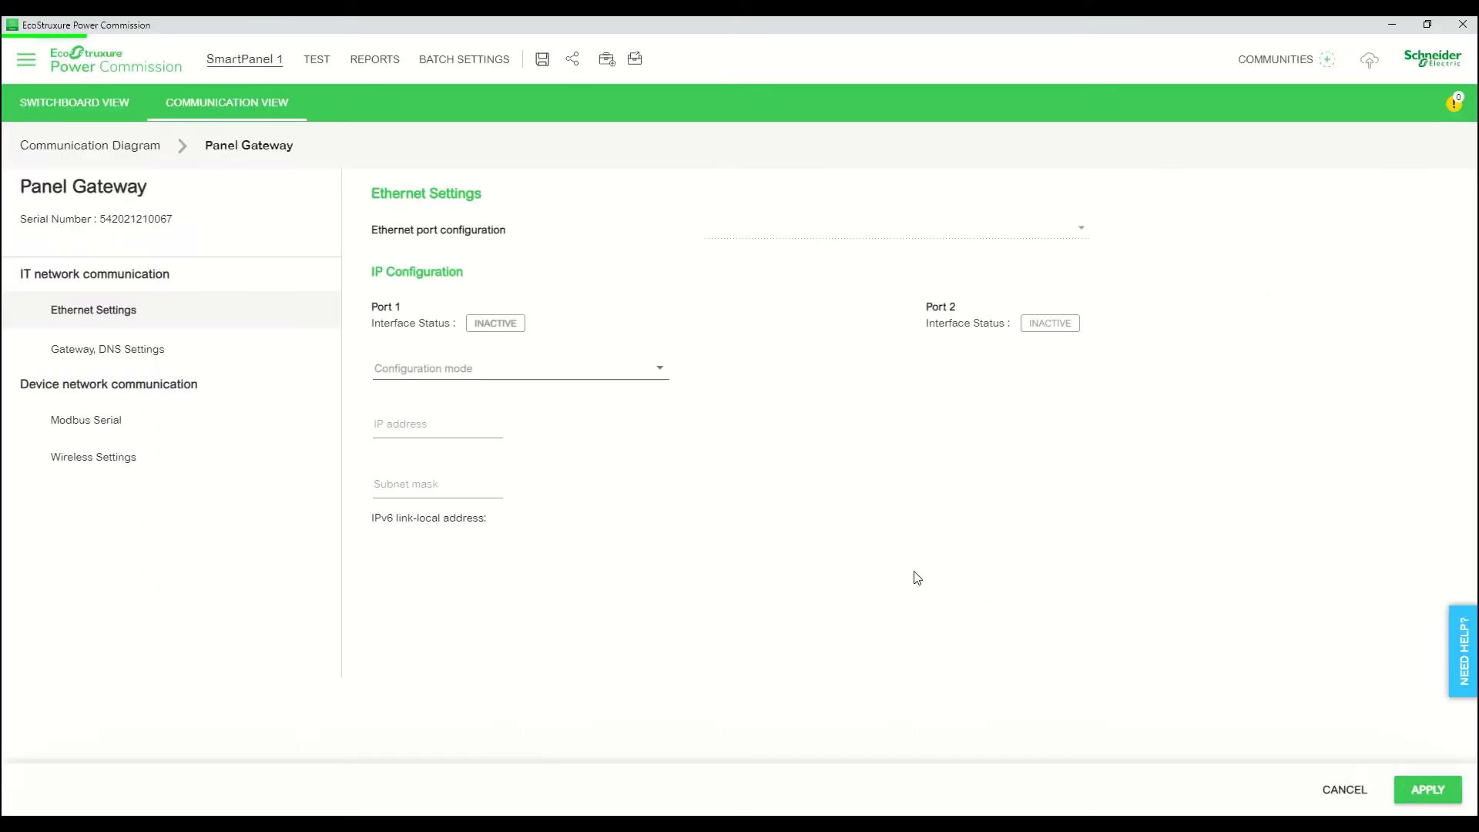
{"action": "left_click", "coordinate": [157, 356]}
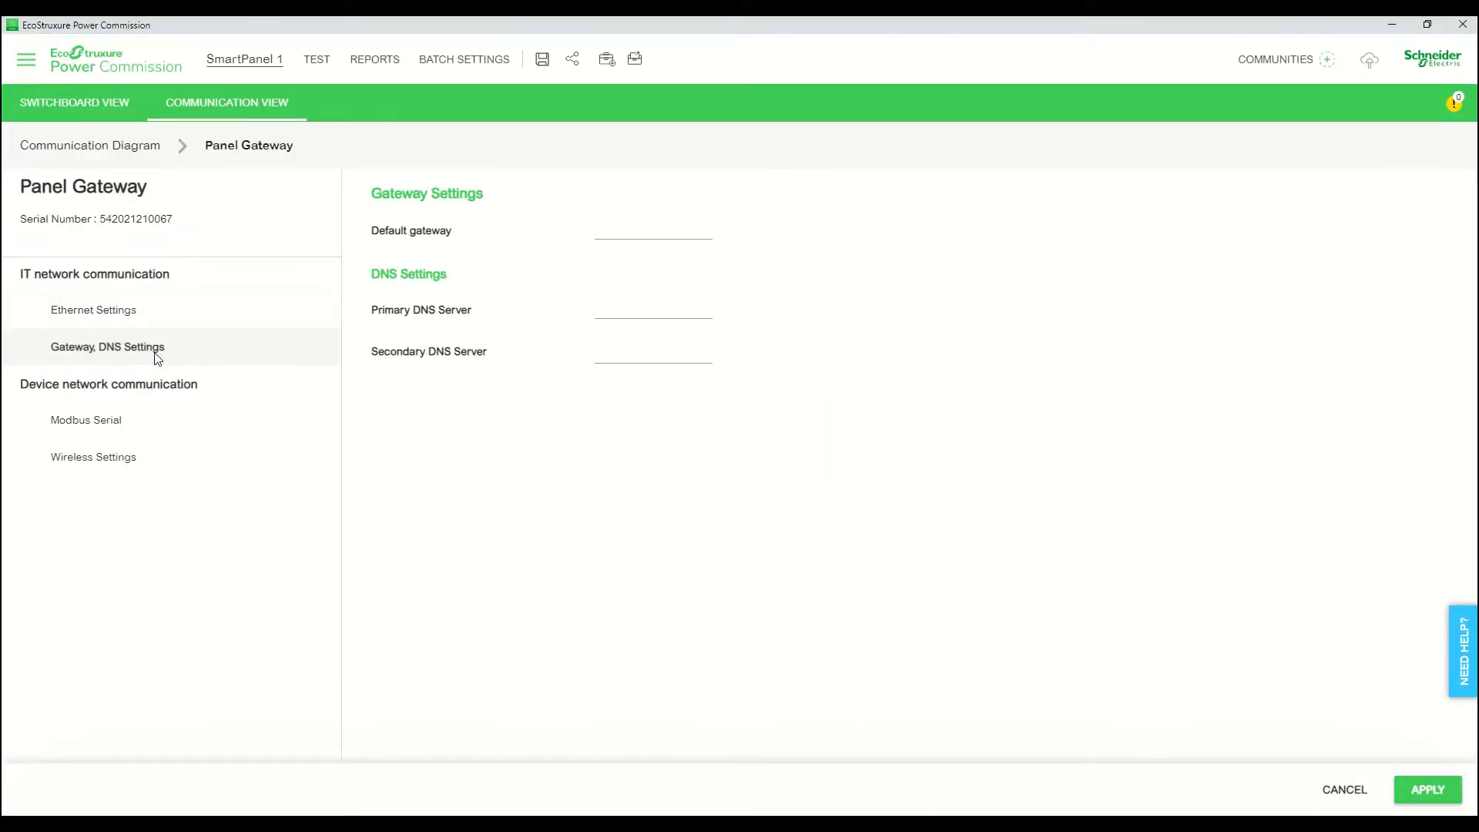
{"action": "left_click", "coordinate": [119, 426]}
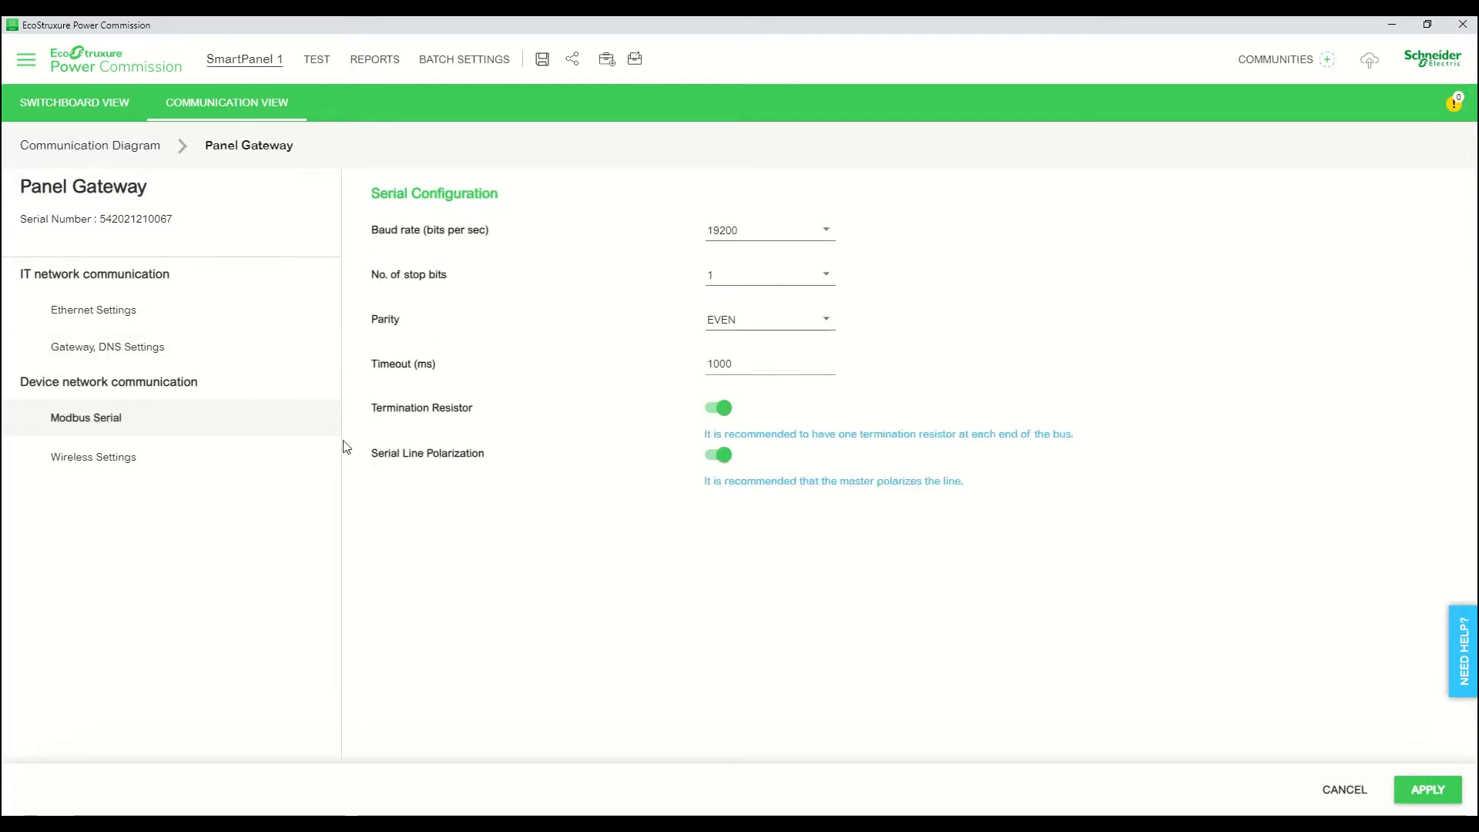
{"action": "left_click", "coordinate": [188, 465]}
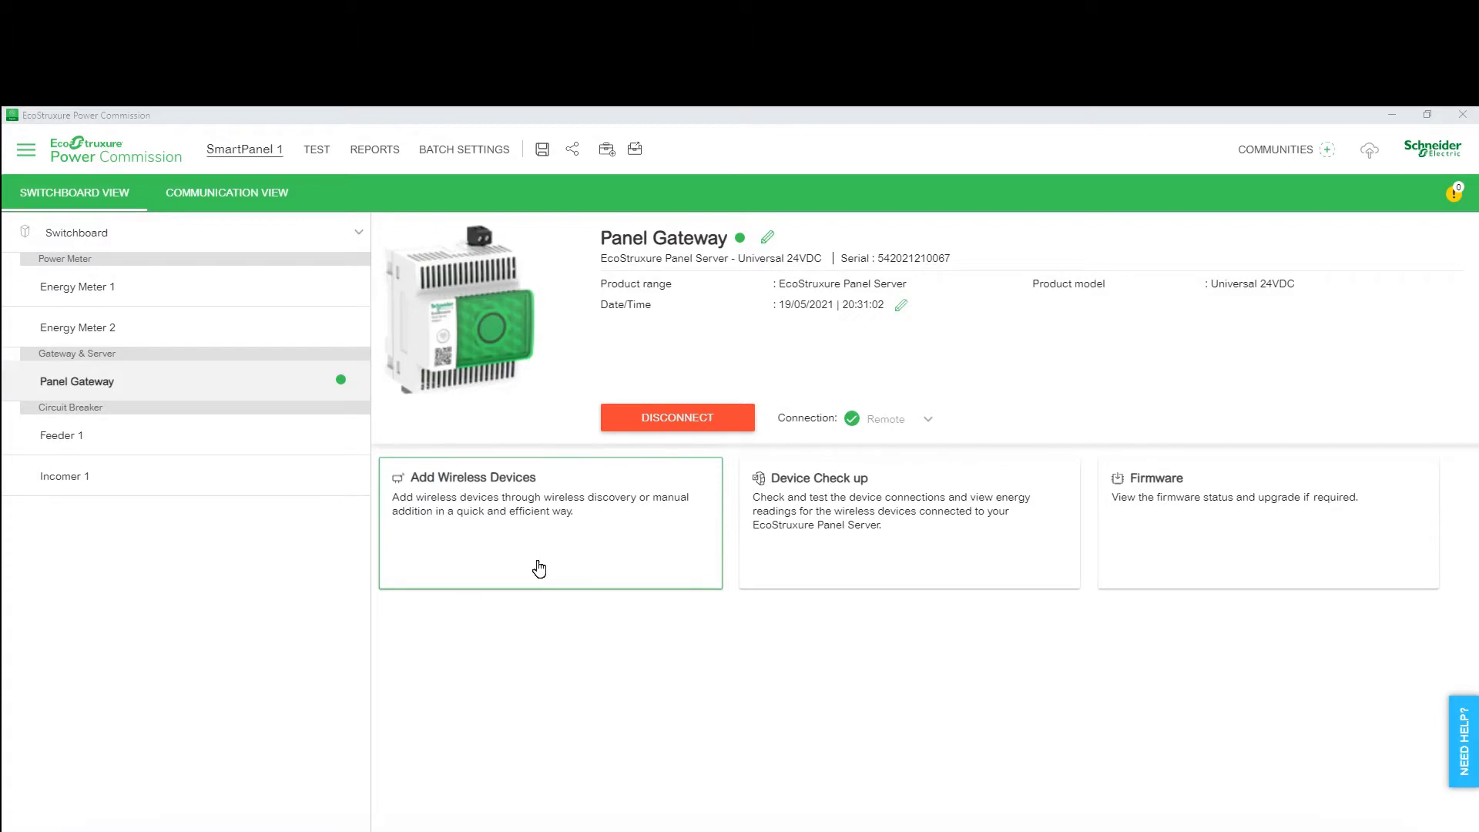
Step: Auto-discover nearby wireless devices and blink the first one to locate it
{"action": "left_click", "coordinate": [539, 569]}
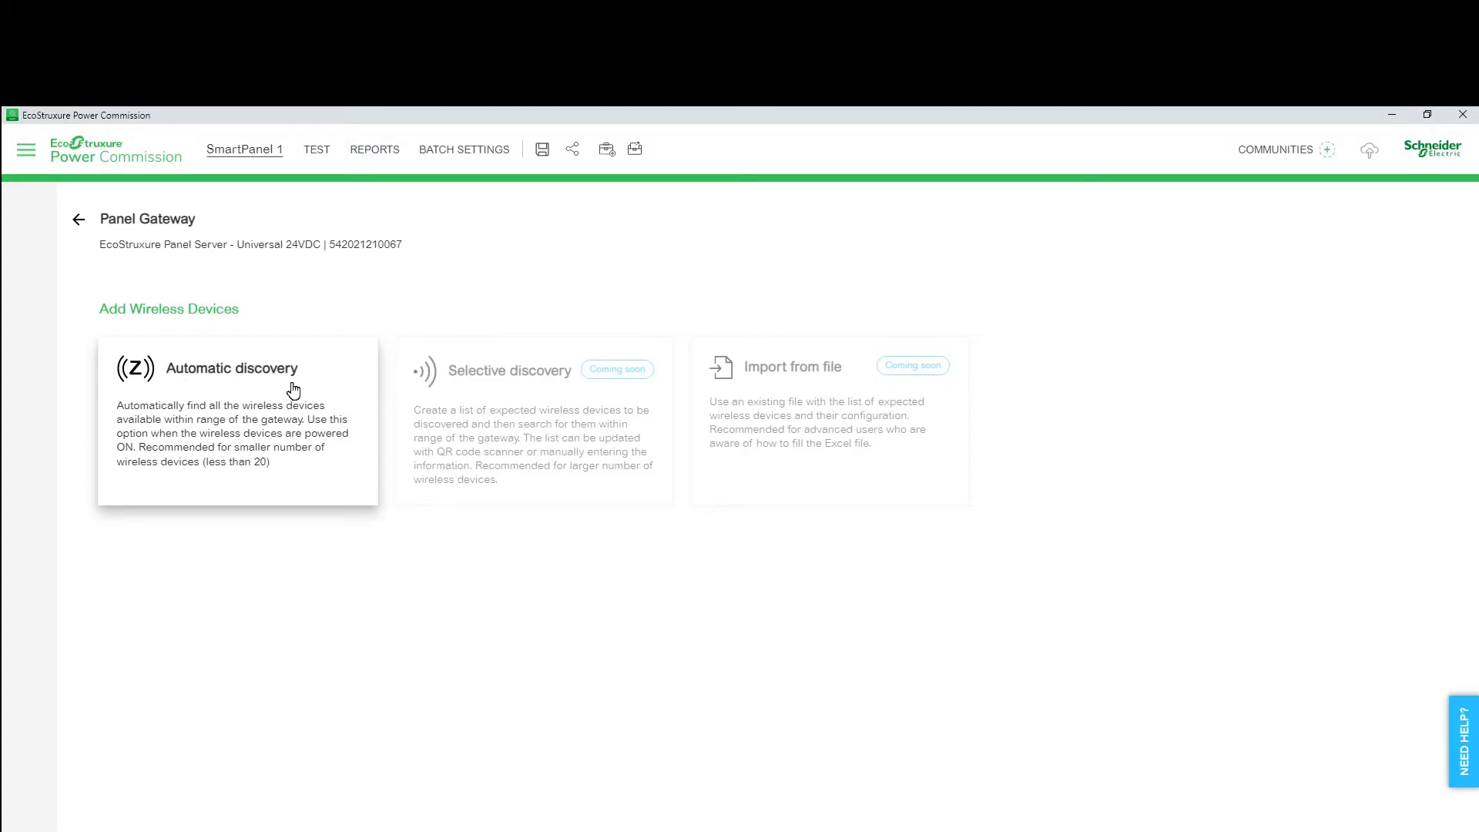
{"action": "left_click", "coordinate": [239, 493]}
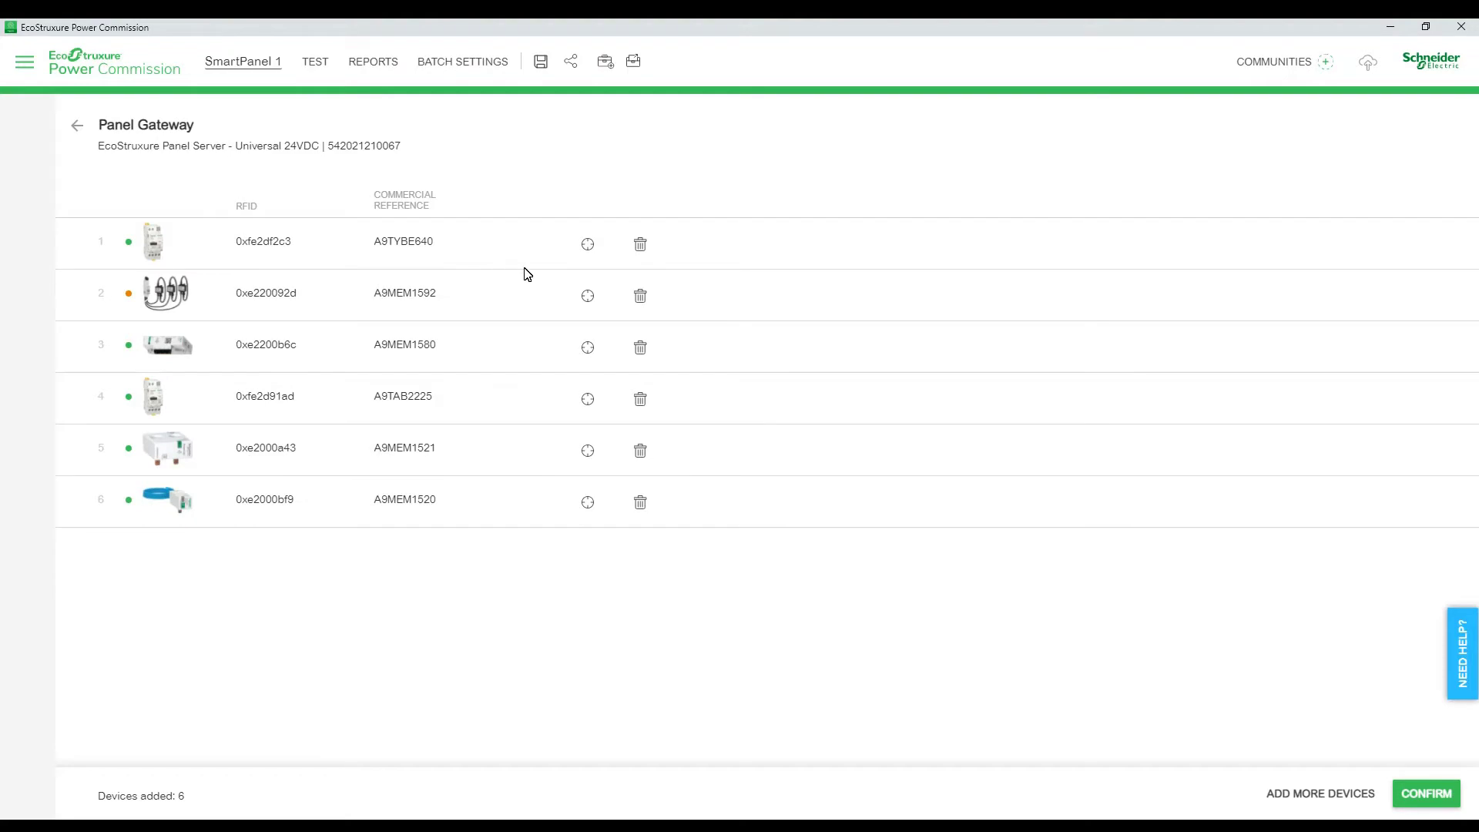
{"action": "left_click", "coordinate": [587, 245]}
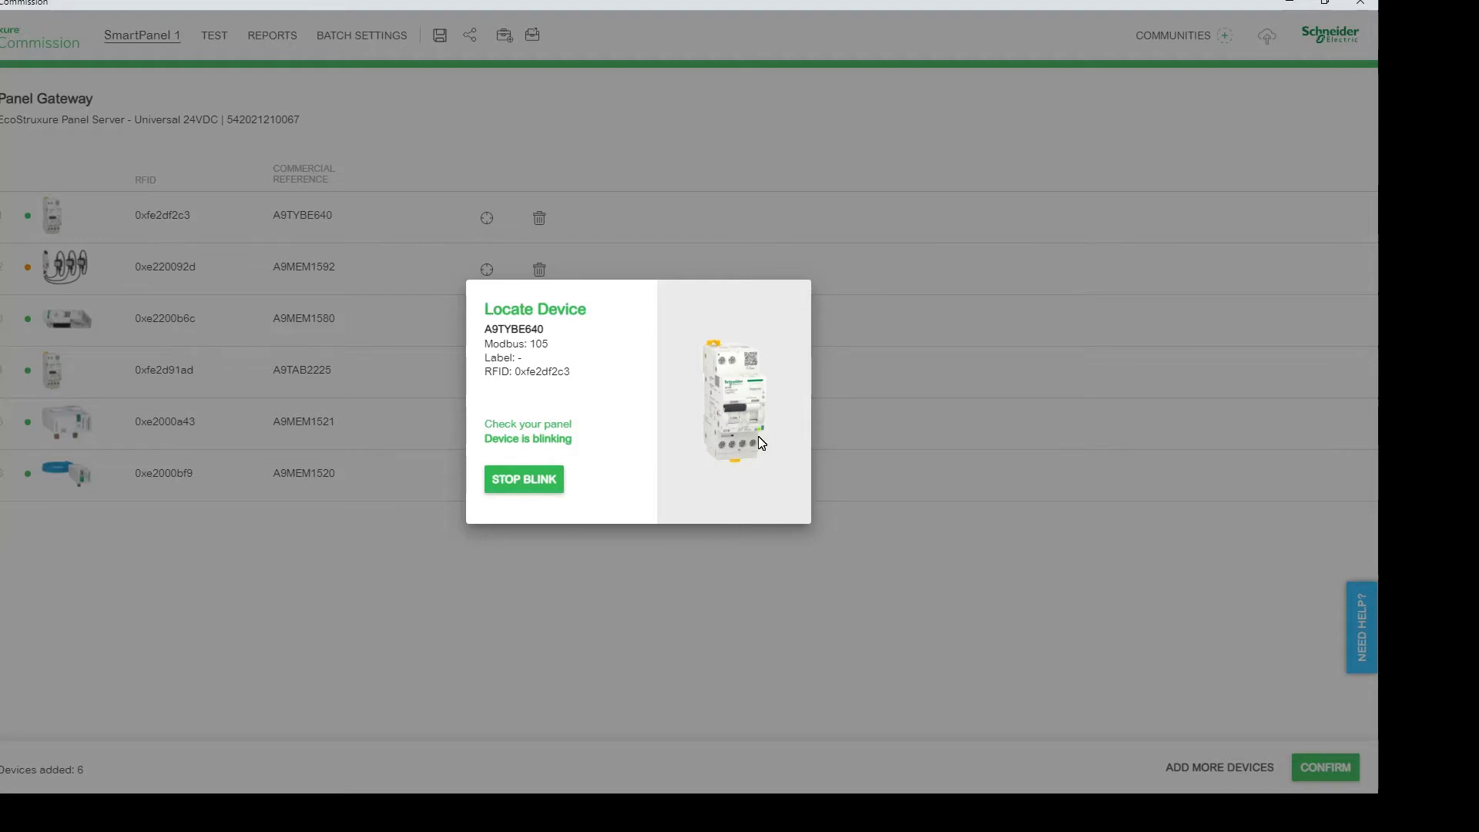
{"action": "left_click", "coordinate": [527, 479]}
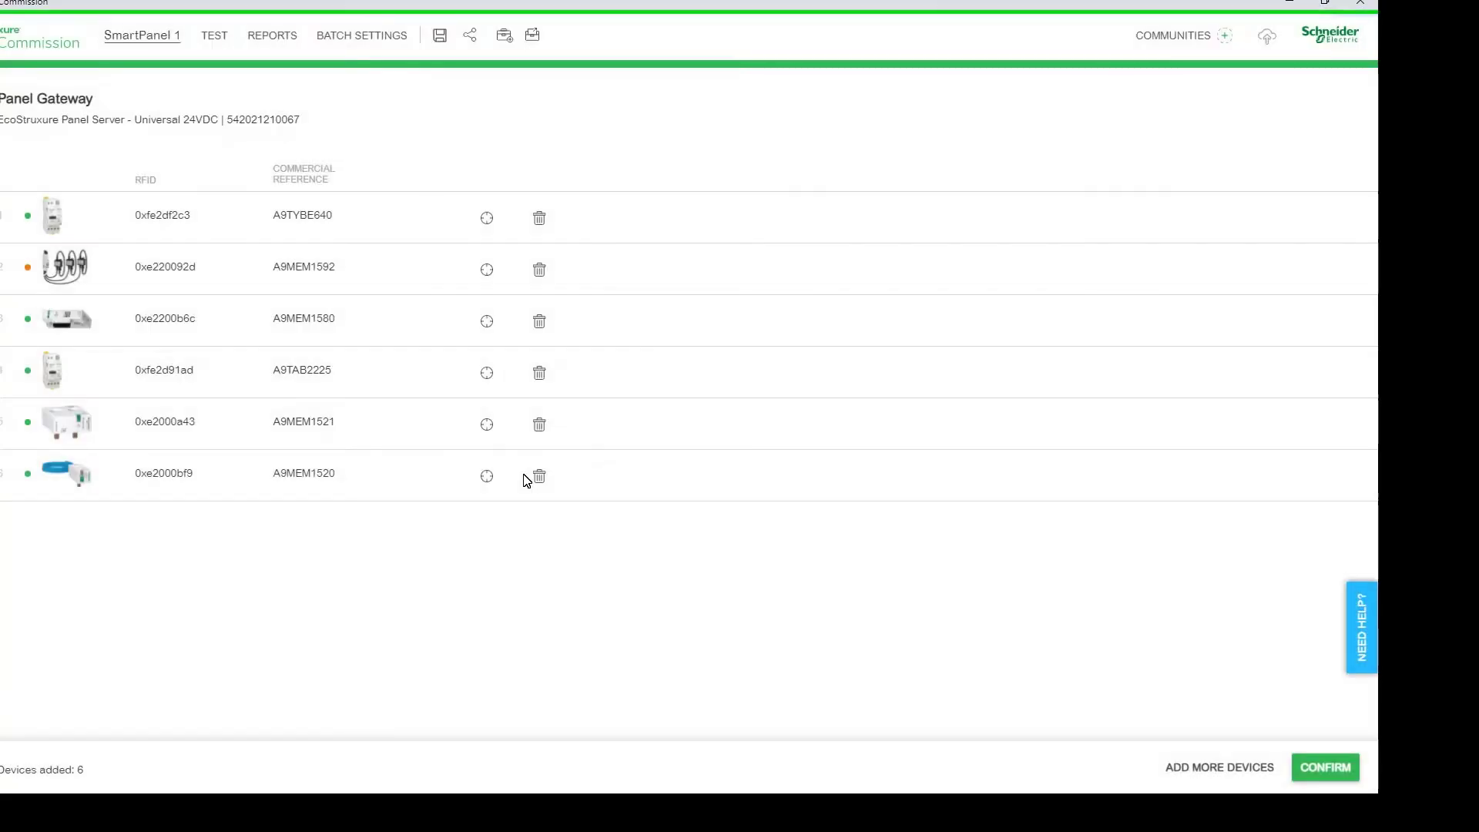
Step: Locate device A9TAB2225 by blinking, delete it, and confirm the remaining five devices
{"action": "left_click", "coordinate": [490, 375]}
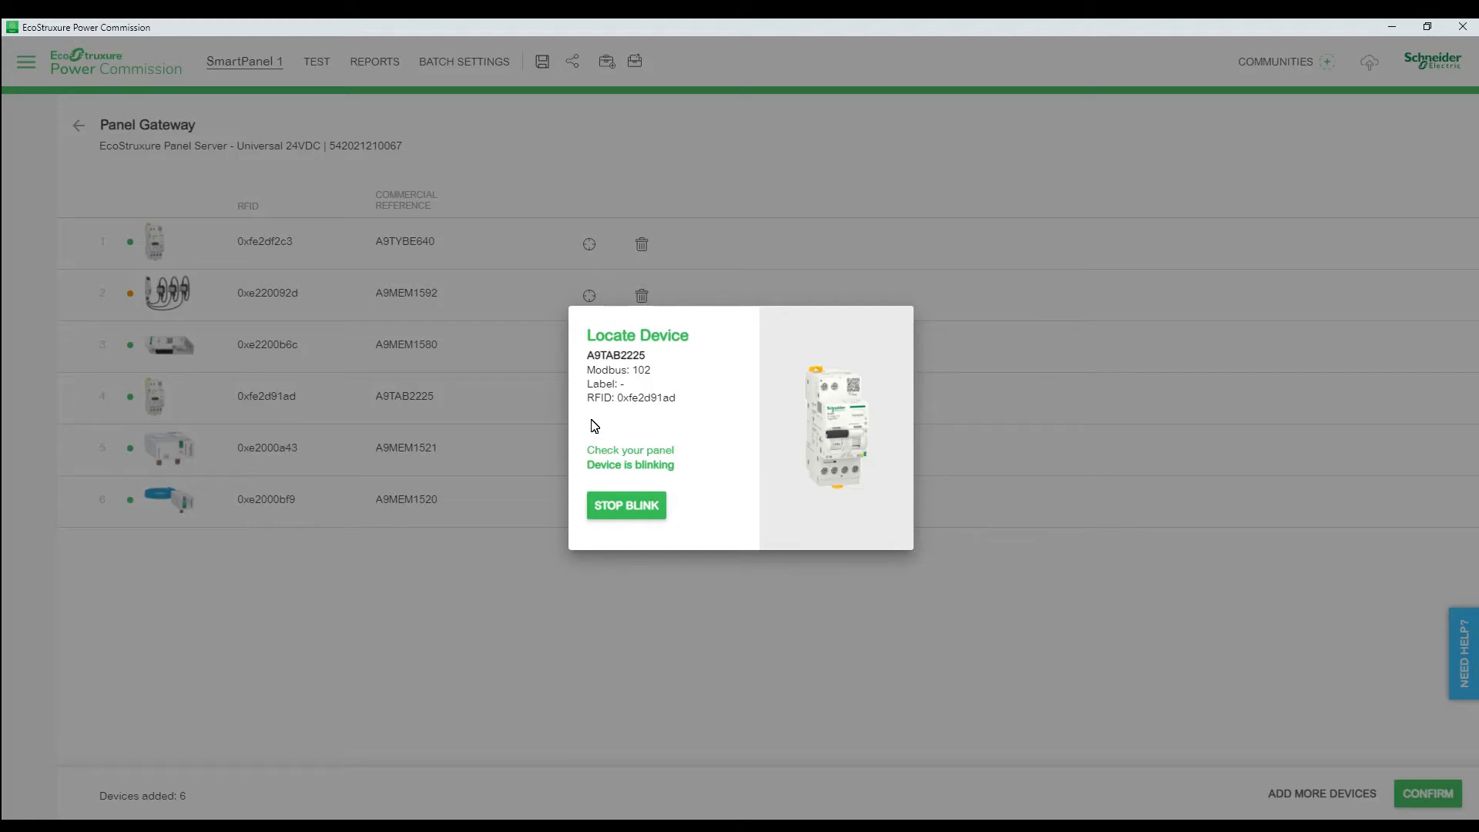
{"action": "left_click", "coordinate": [617, 493]}
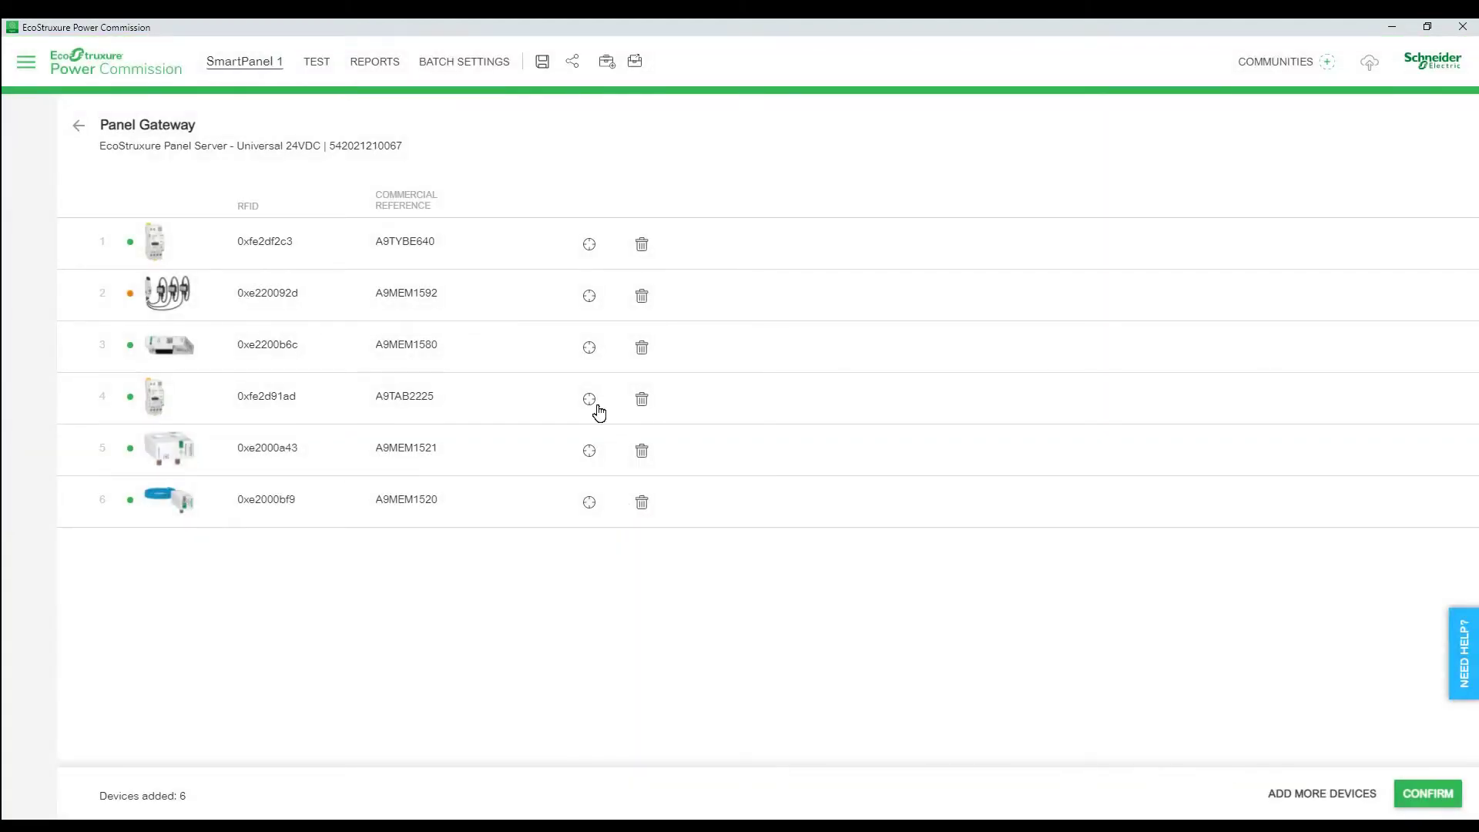
{"action": "left_click", "coordinate": [642, 399]}
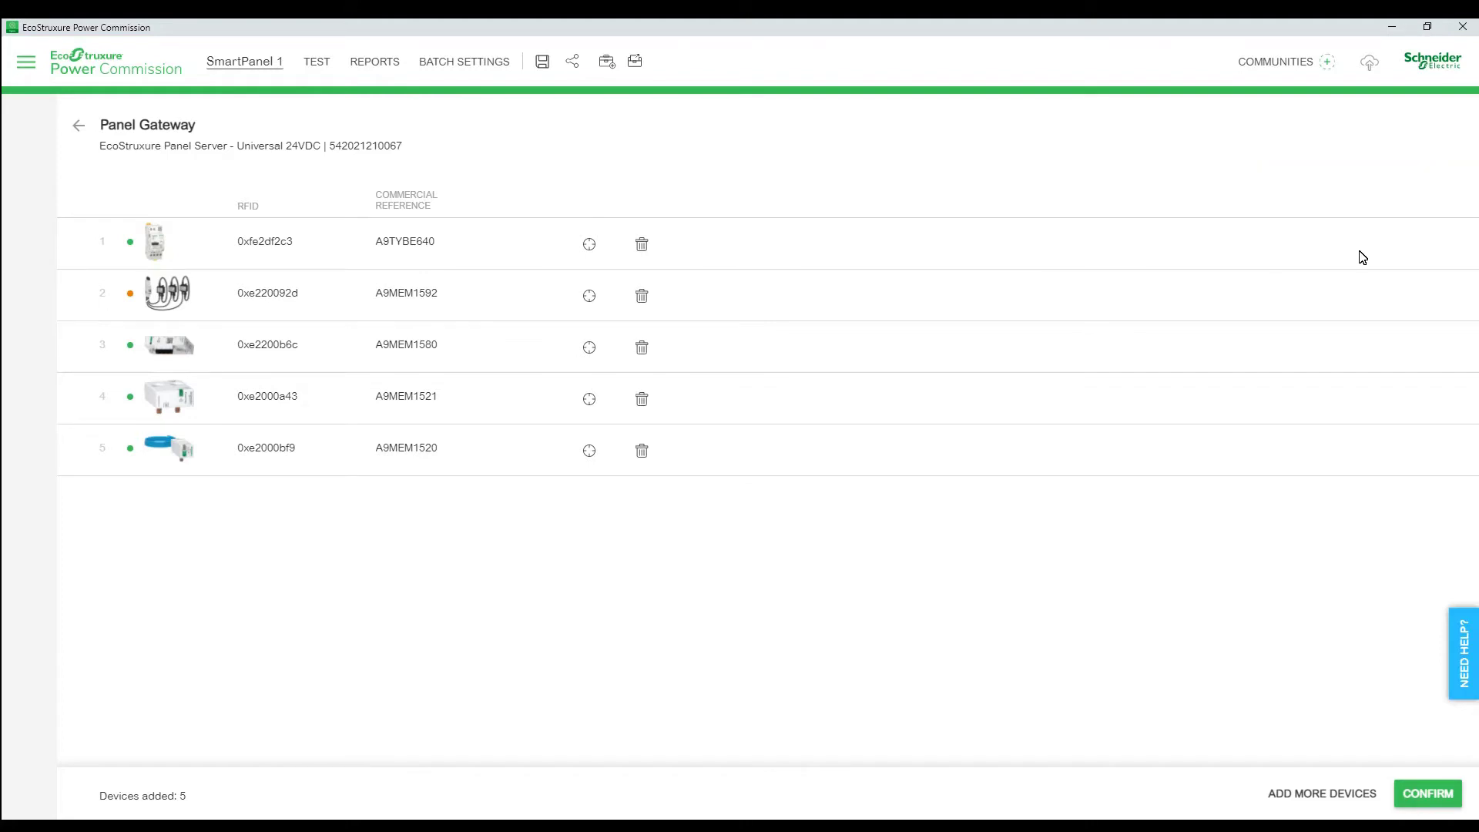
{"action": "left_click", "coordinate": [1430, 796]}
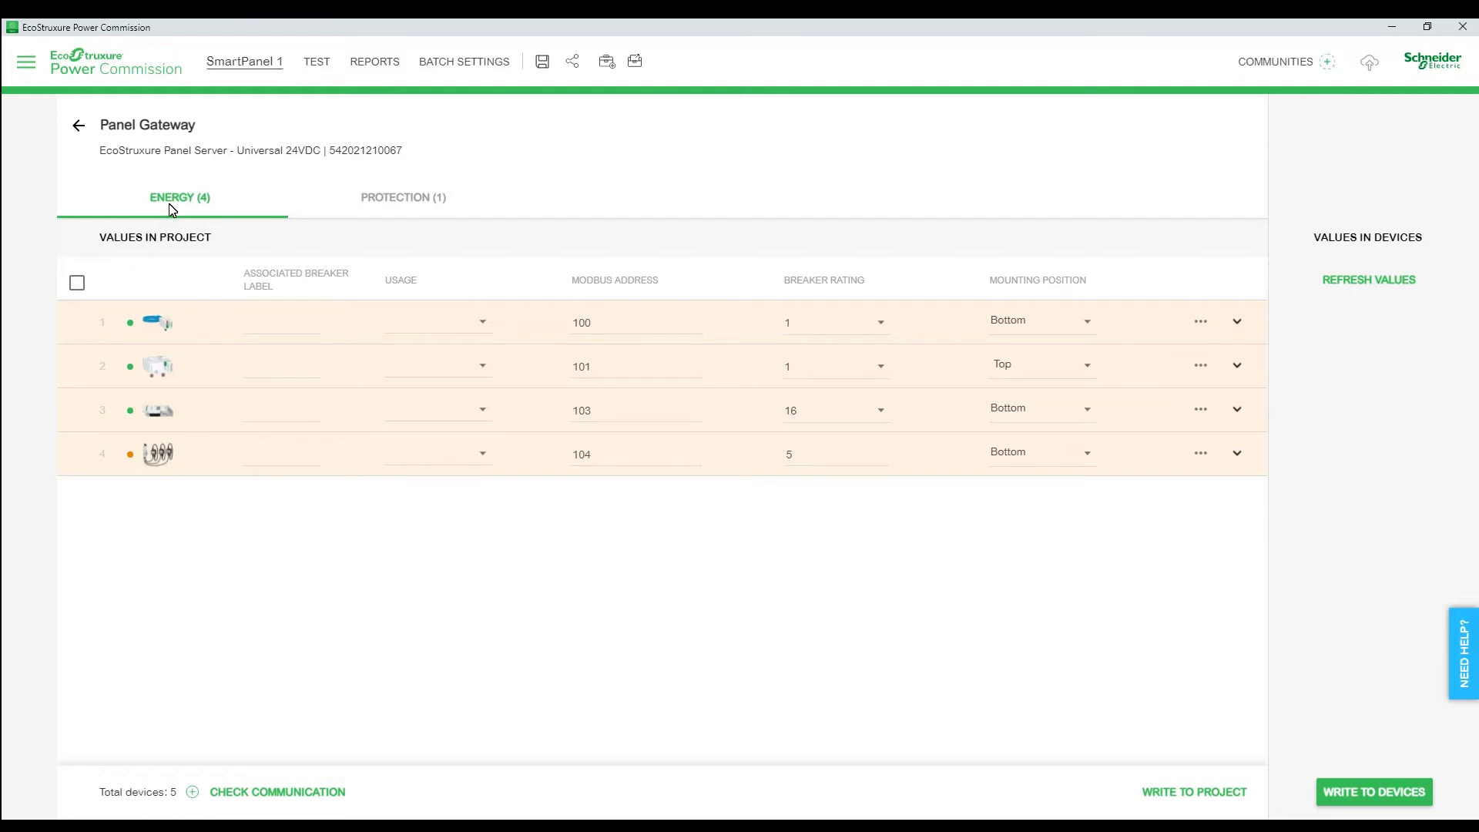
Step: Check the Protection (1) and Energy (4) groups, then write the device values to the project
{"action": "left_click", "coordinate": [395, 213]}
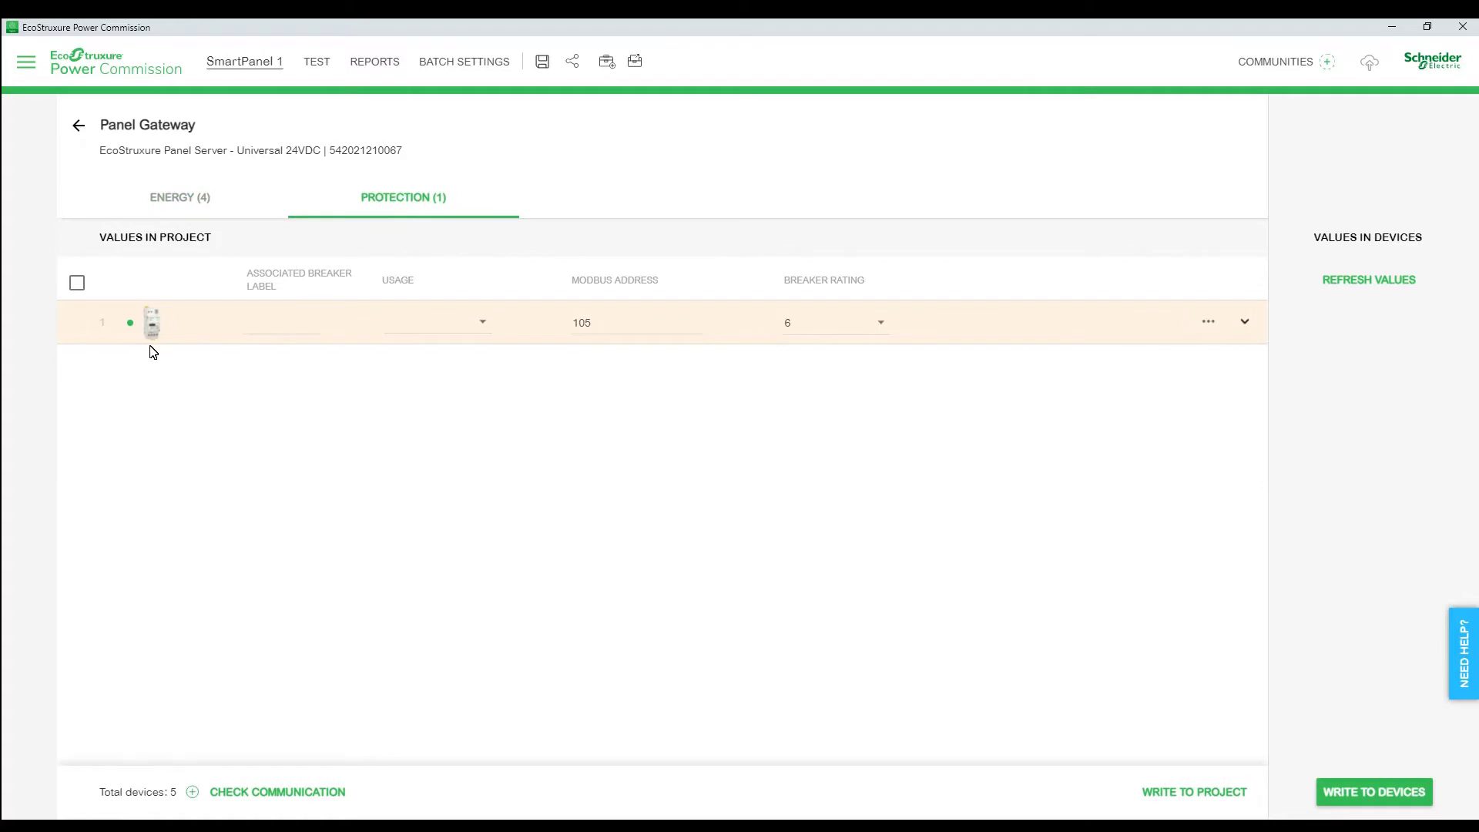
{"action": "left_click", "coordinate": [200, 214]}
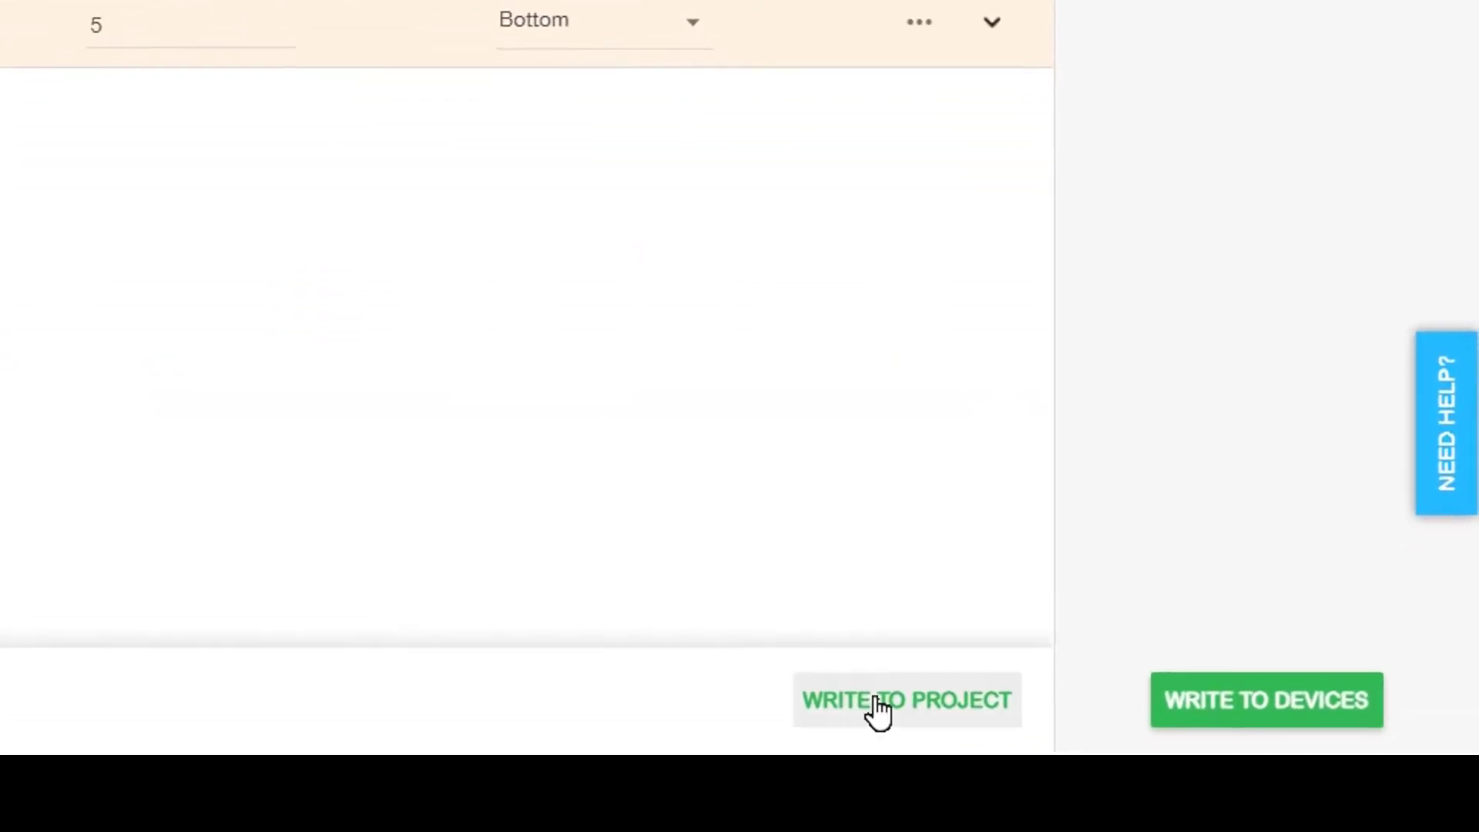
{"action": "left_click", "coordinate": [917, 728]}
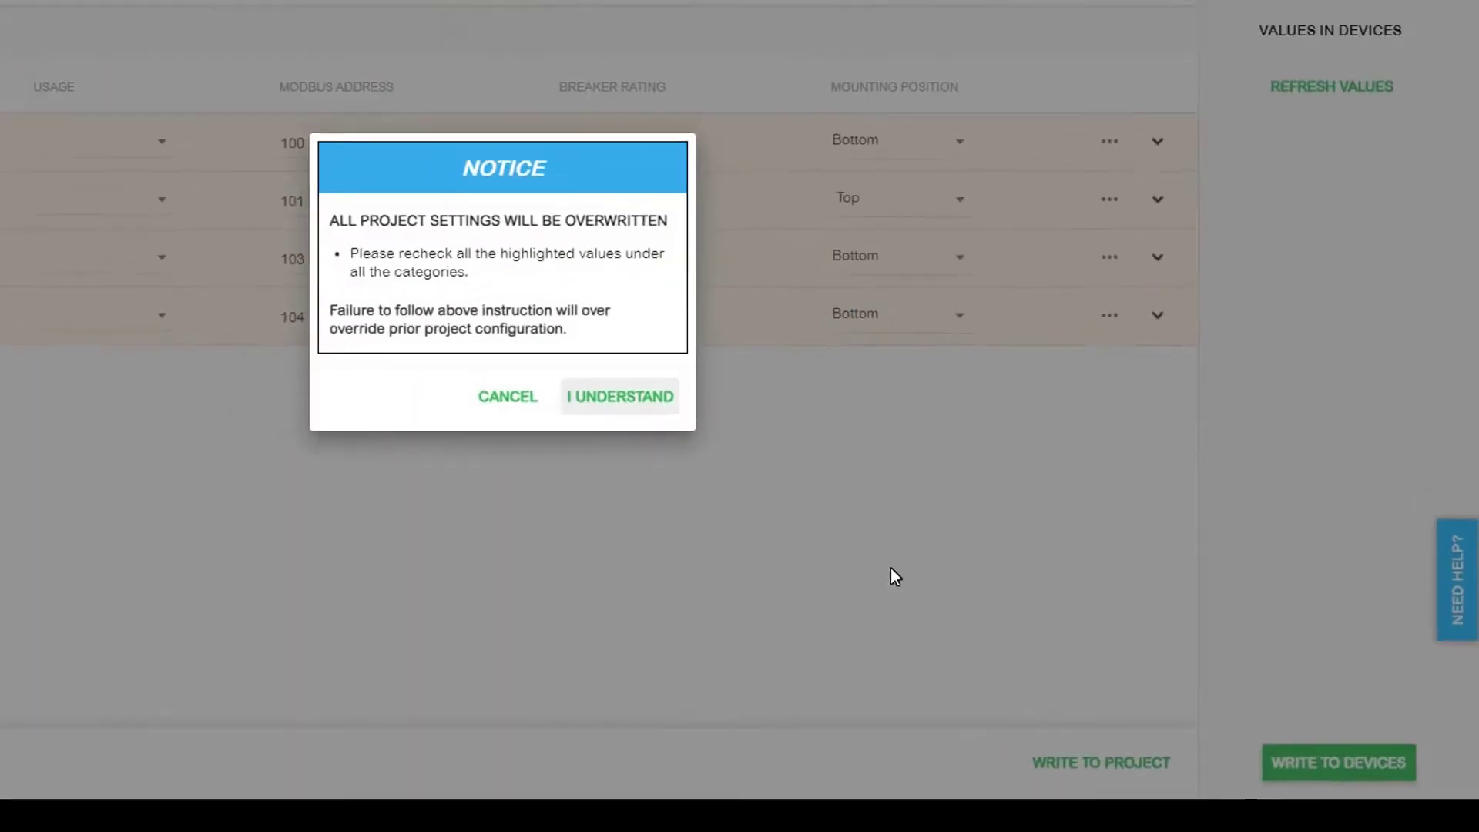
{"action": "left_click", "coordinate": [837, 519]}
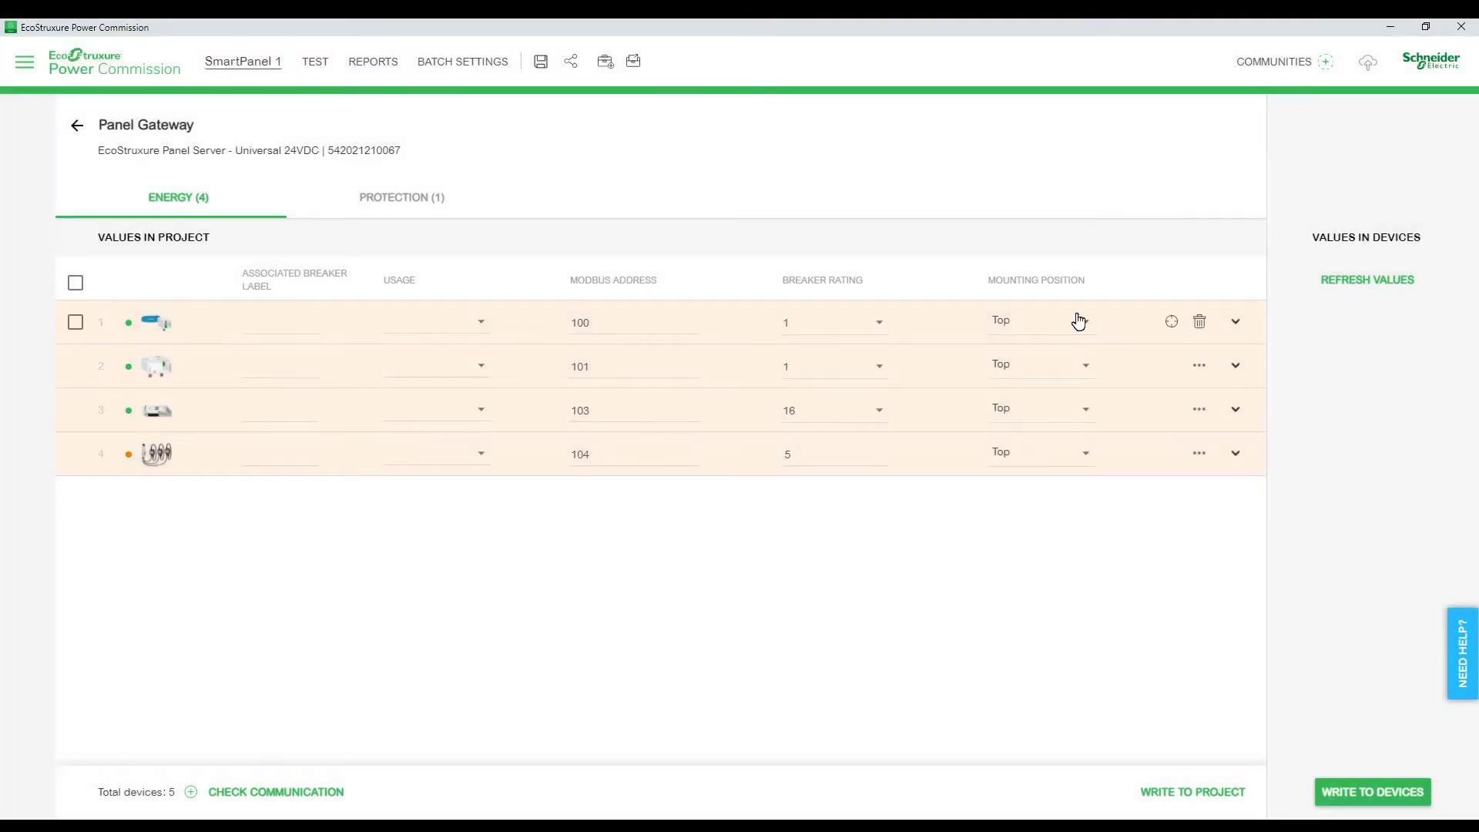
Step: Give energy device 1 breaker label Q01, device label DL1, breaker rating 32, and a load name
{"action": "left_click", "coordinate": [1235, 323]}
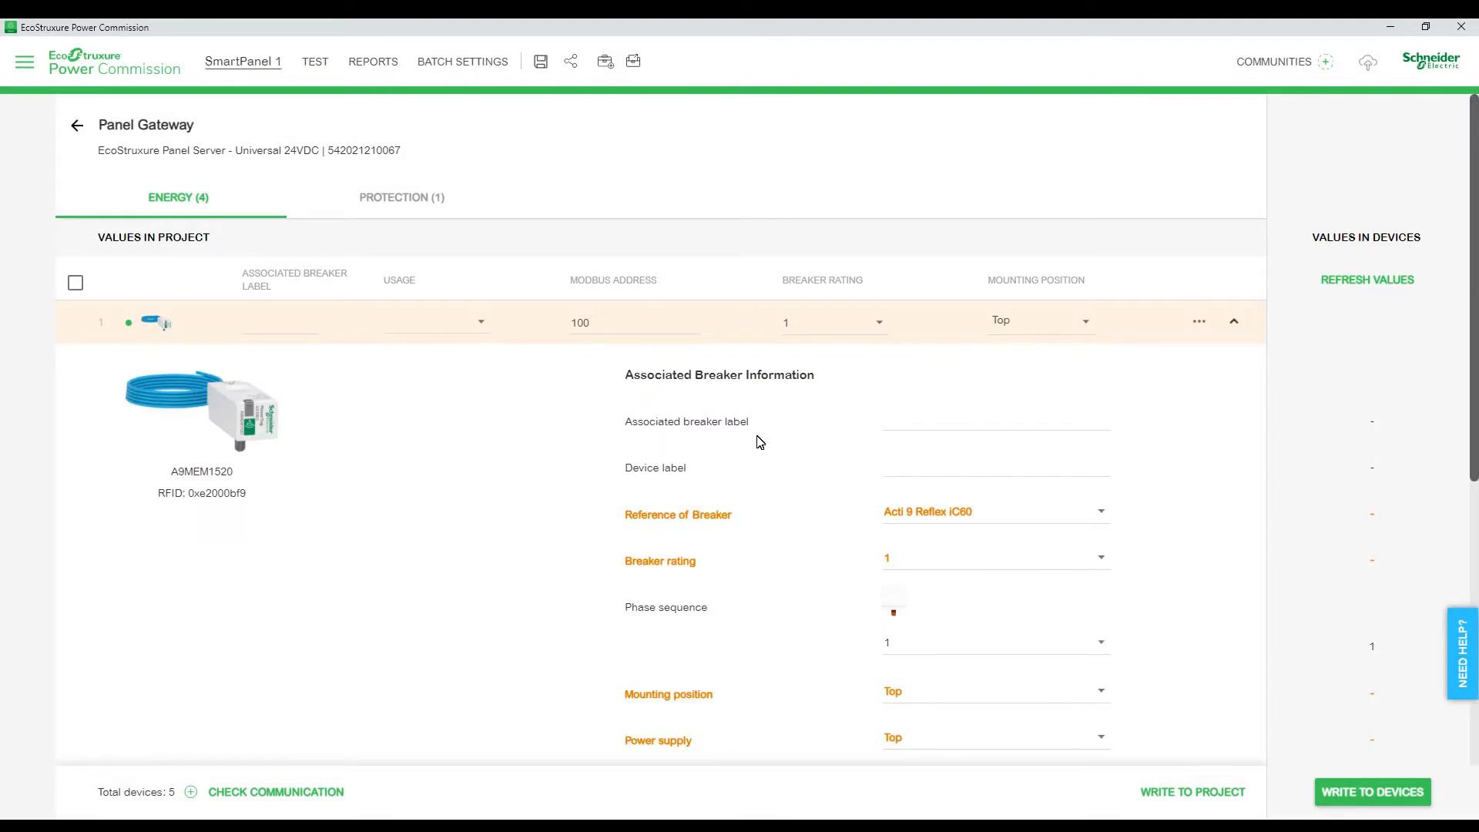
{"action": "left_click", "coordinate": [925, 422]}
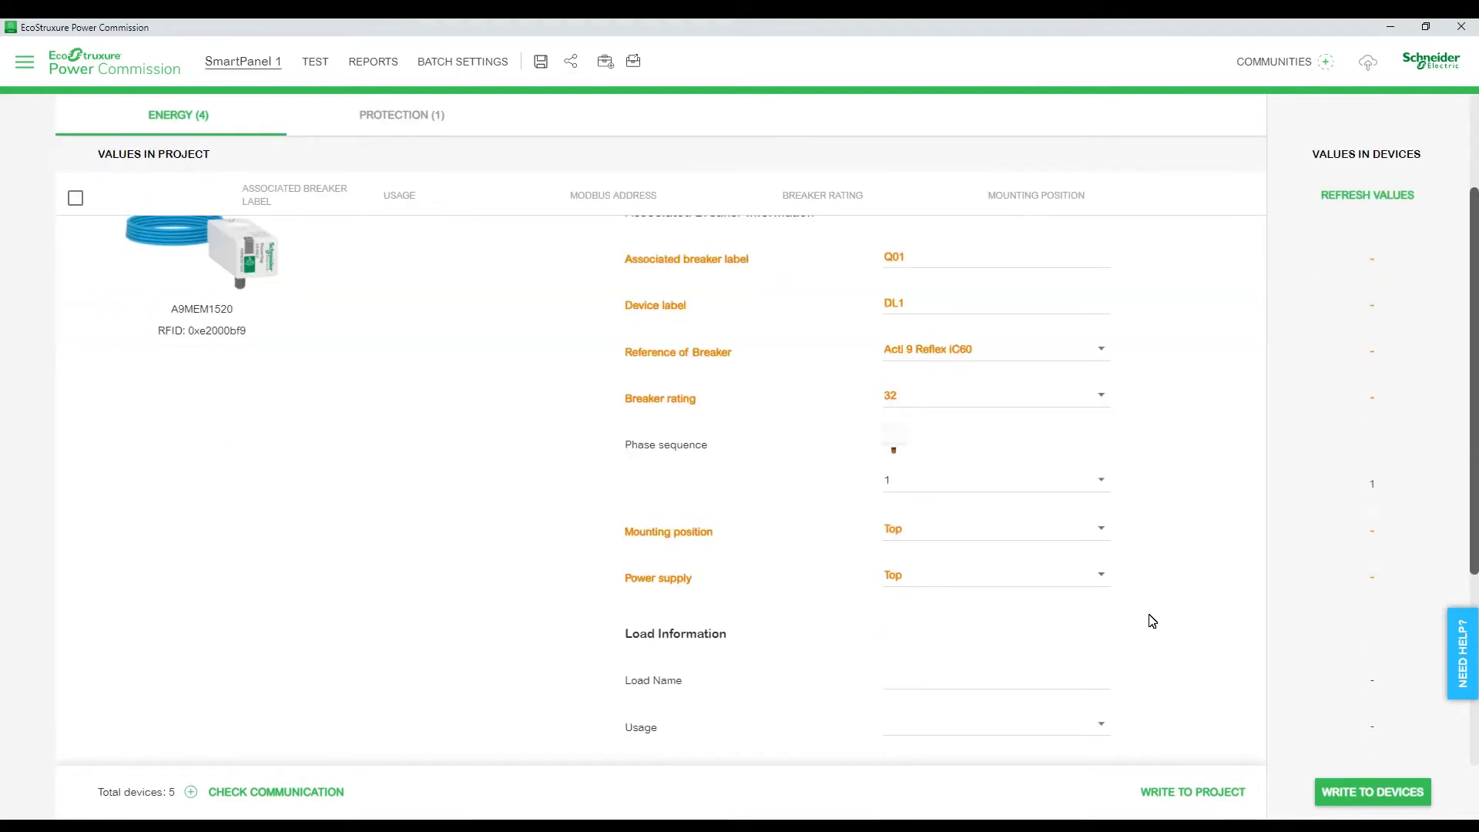
{"action": "scroll", "coordinate": [1151, 621], "scroll_direction": "down", "scroll_amount": 4}
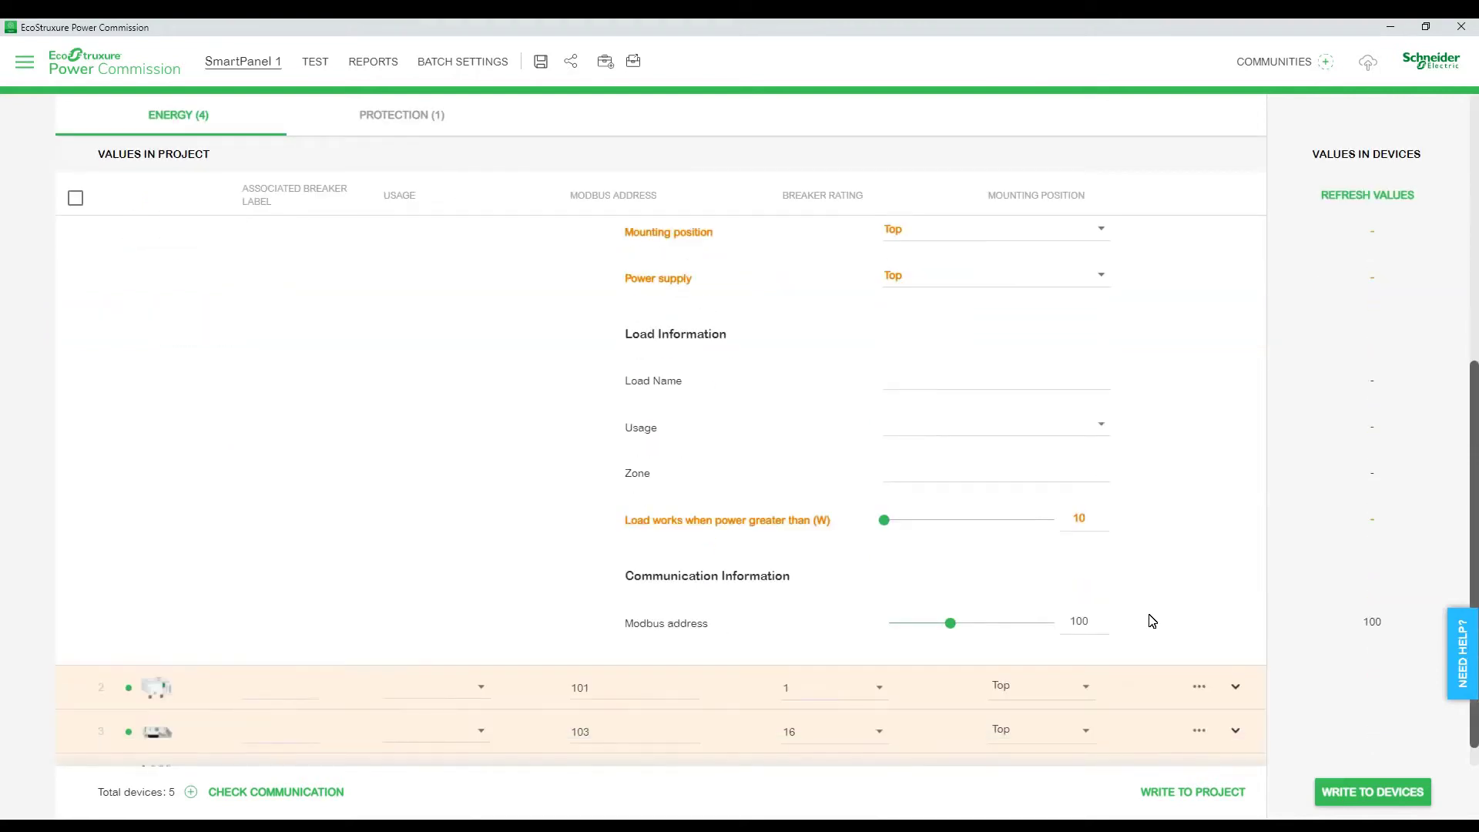
{"action": "scroll", "coordinate": [1152, 621], "scroll_direction": "up", "scroll_amount": 5}
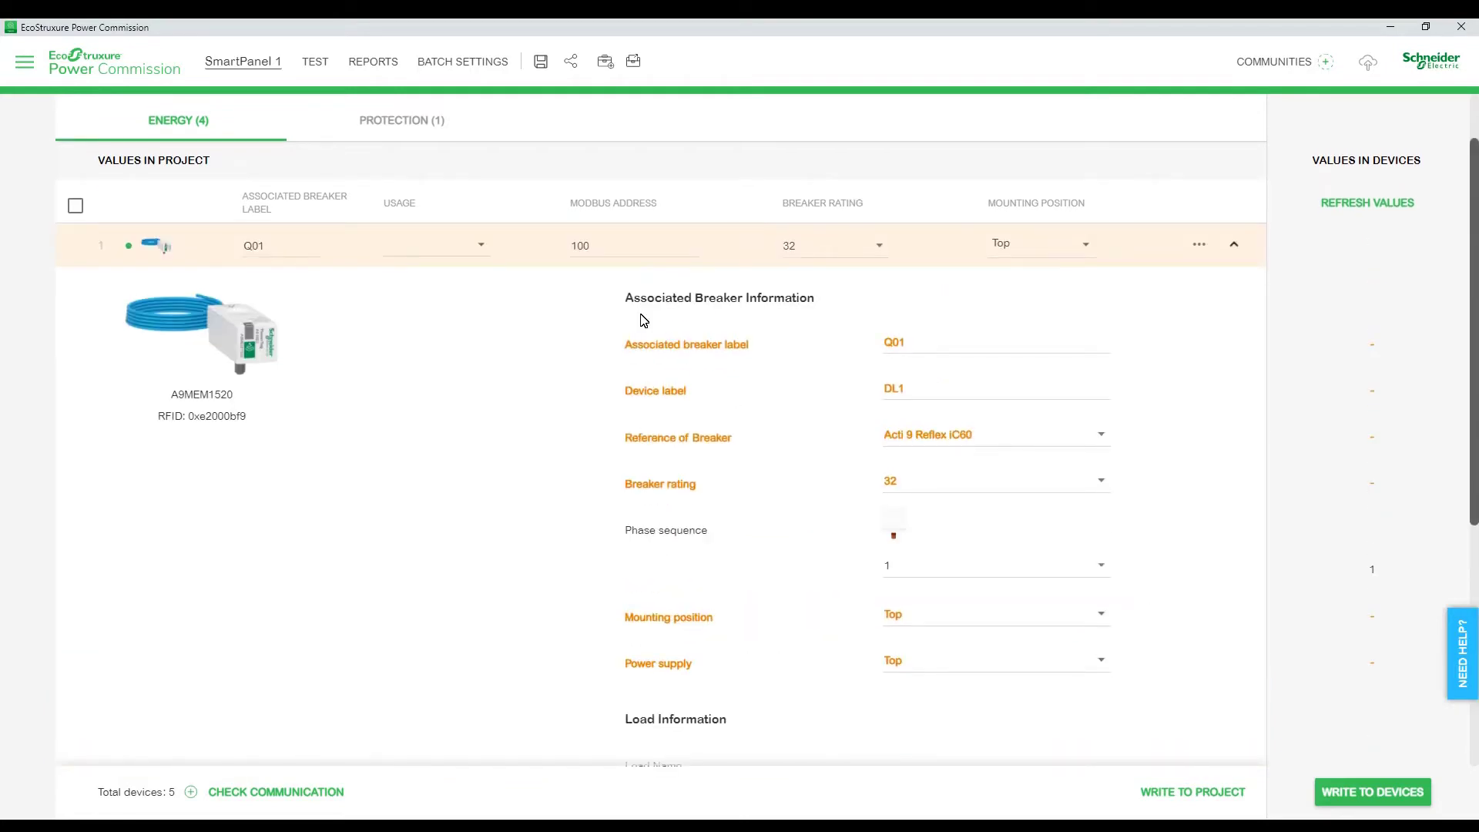
{"action": "scroll", "coordinate": [822, 400], "scroll_direction": "down", "scroll_amount": 4}
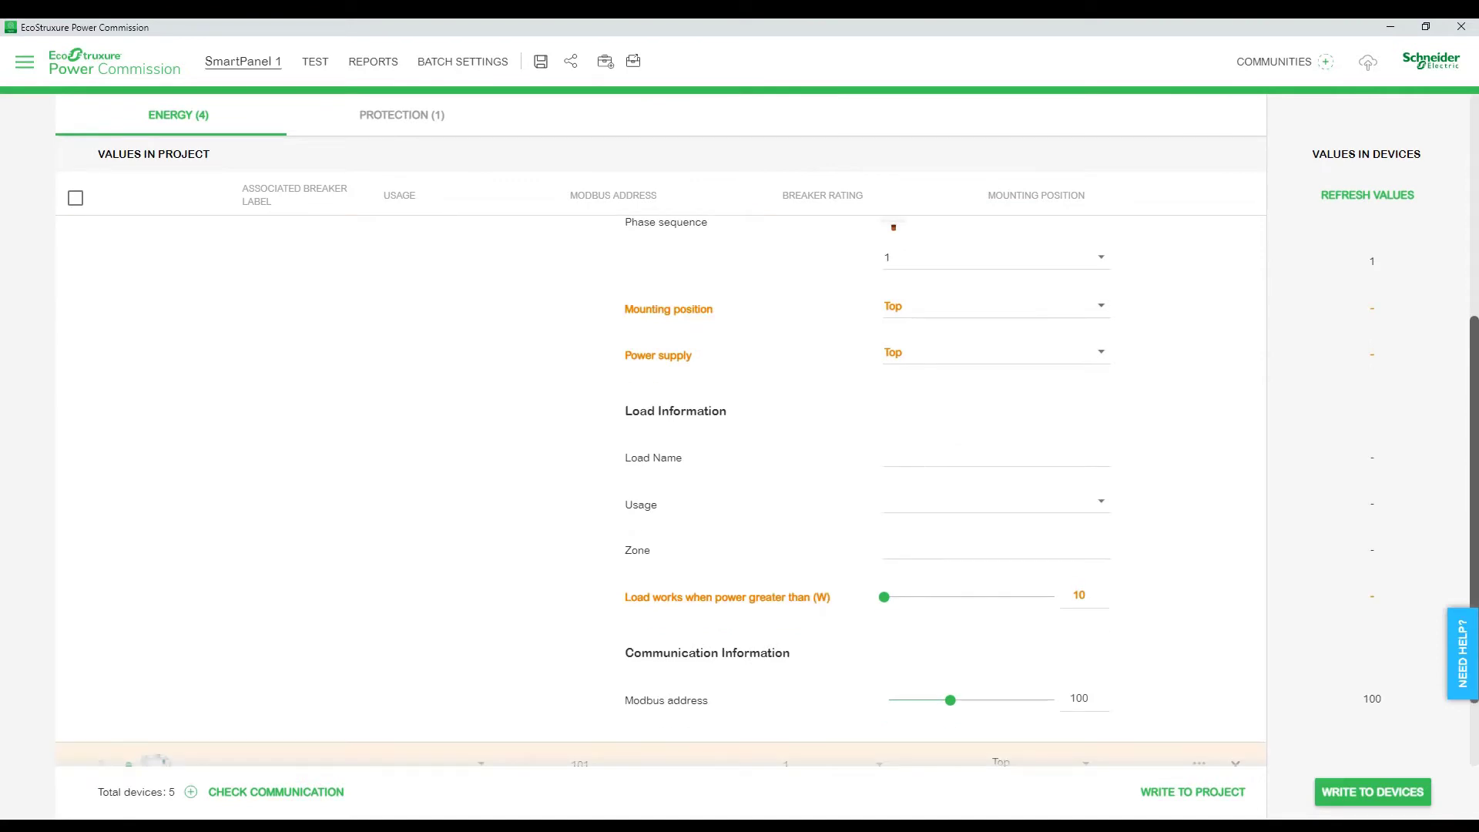
{"action": "left_click", "coordinate": [996, 457]}
{"action": "key", "text": "Return"}
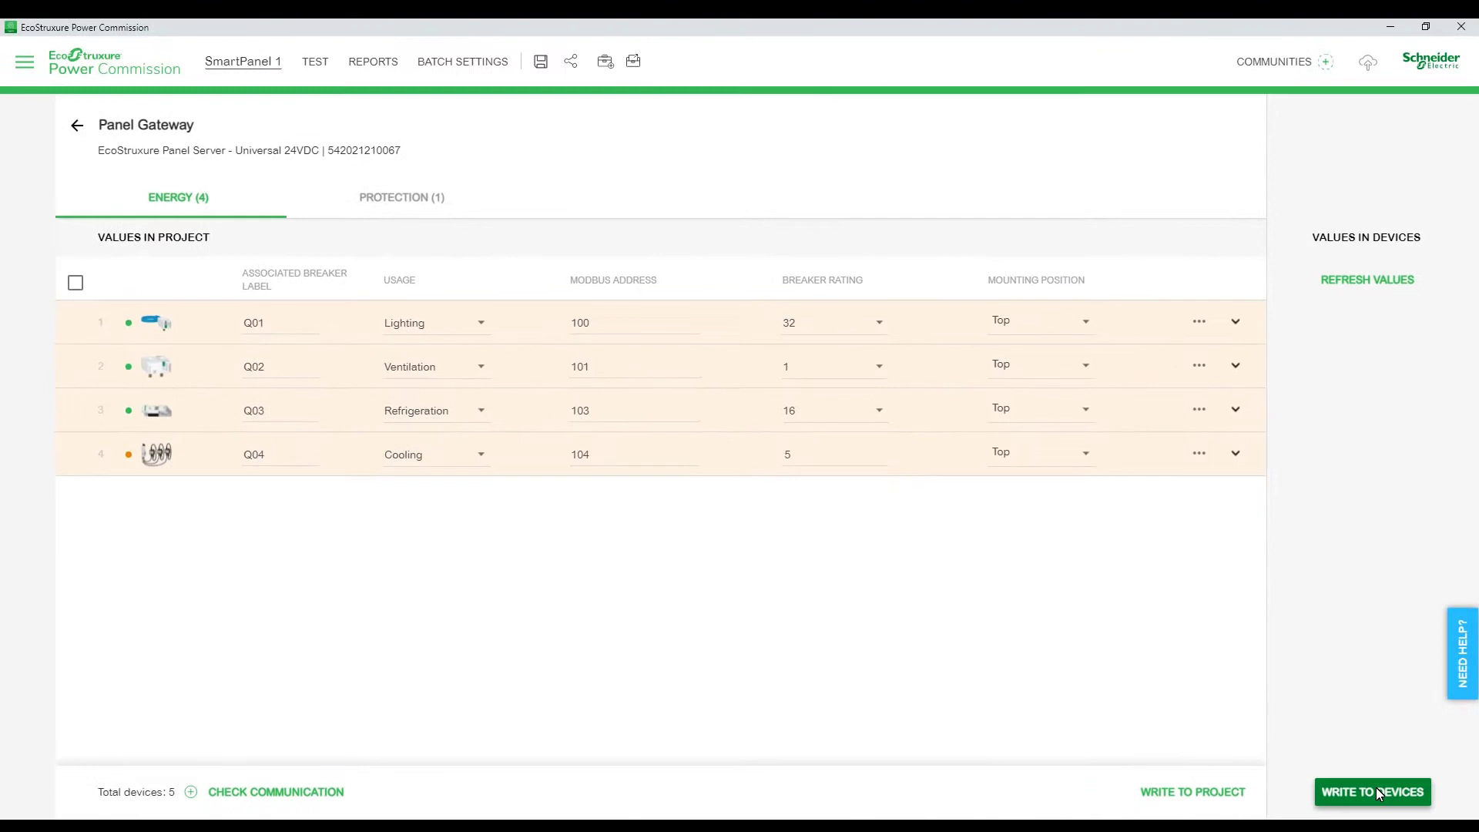
Step: Write the settings to all devices, accepting the overwrite, then check the Protection and Energy groups
{"action": "left_click", "coordinate": [965, 749]}
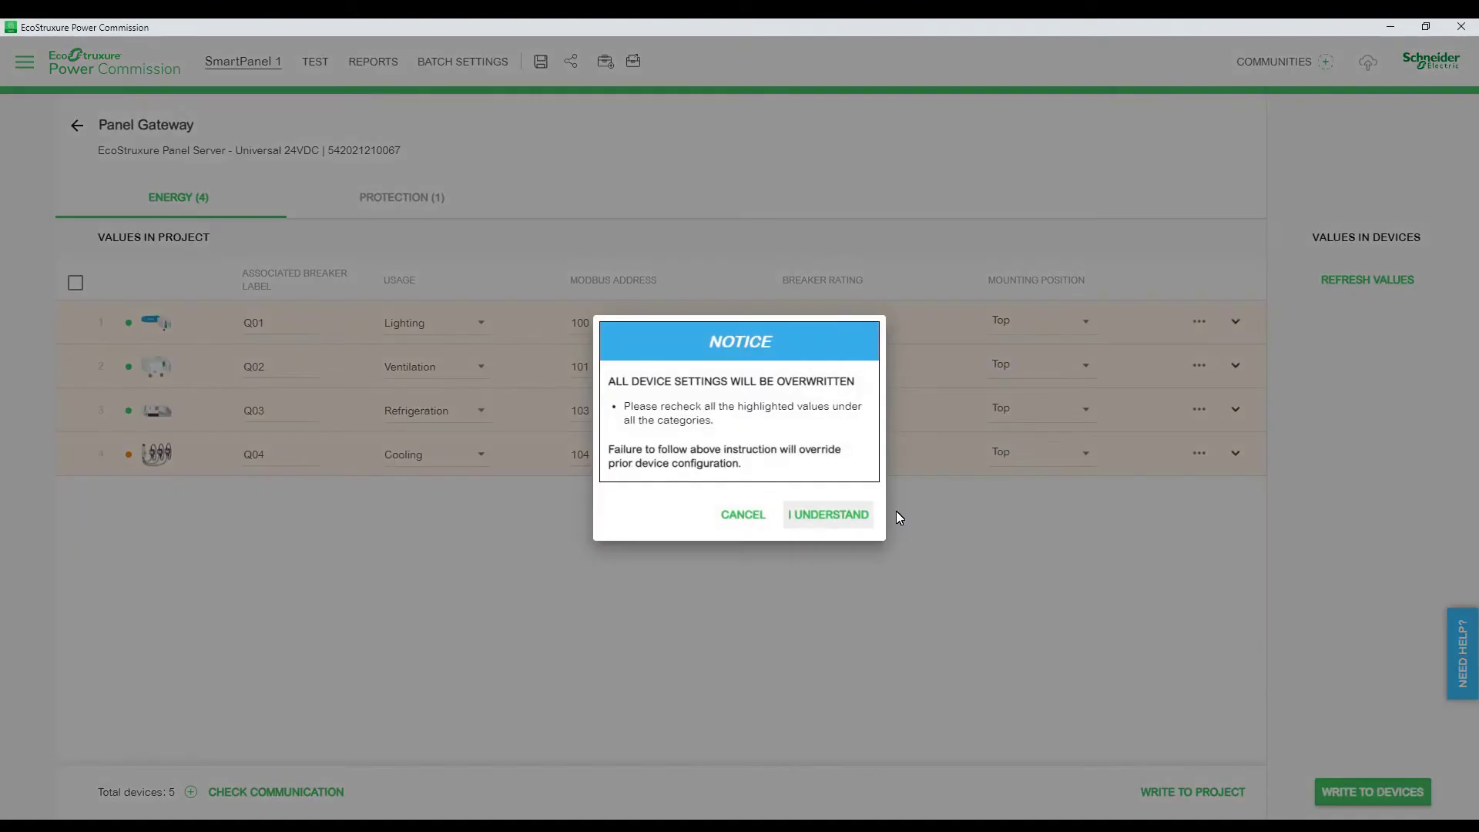
{"action": "left_click", "coordinate": [845, 523]}
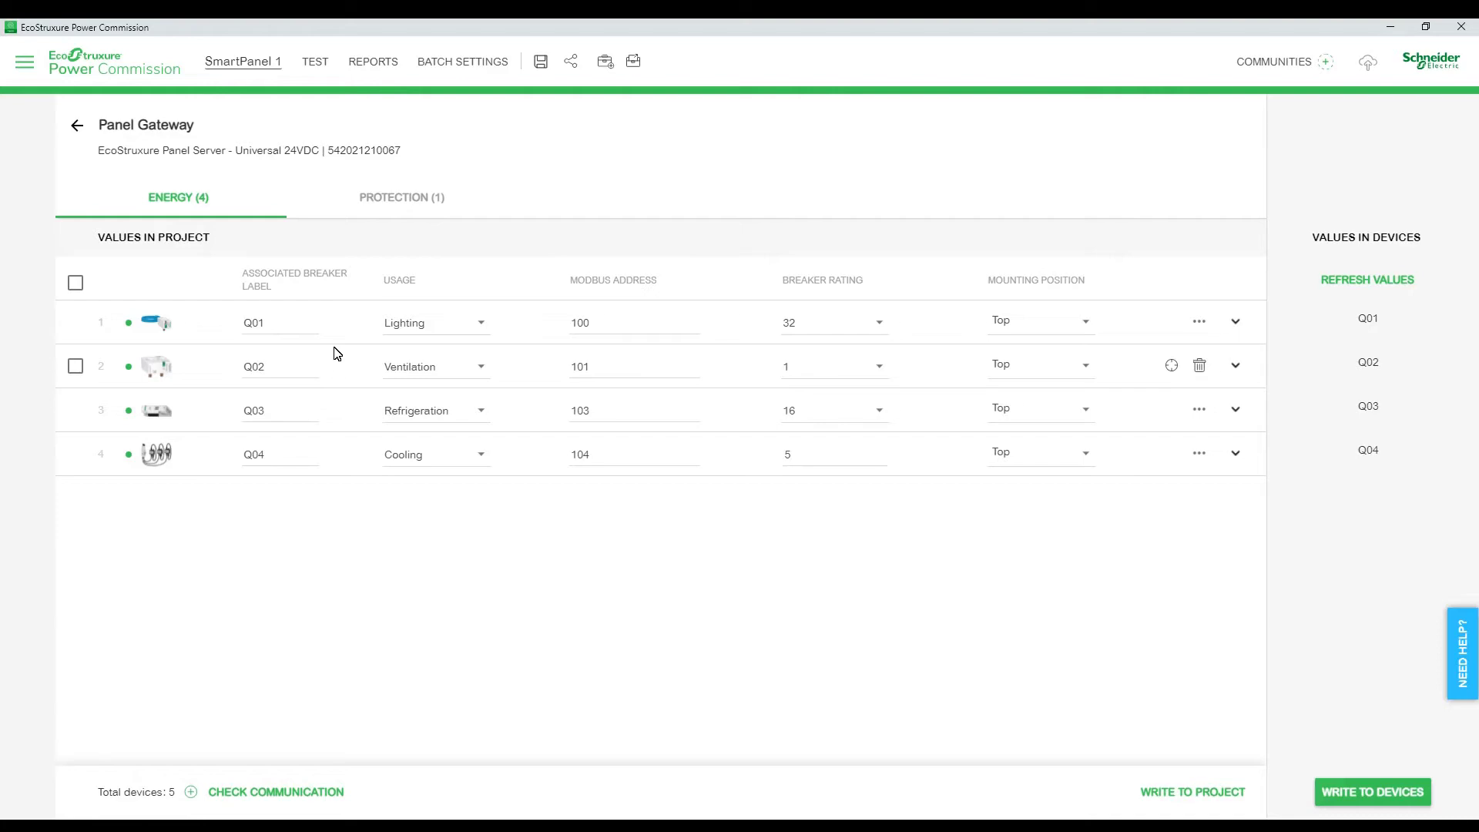
{"action": "left_click", "coordinate": [427, 206]}
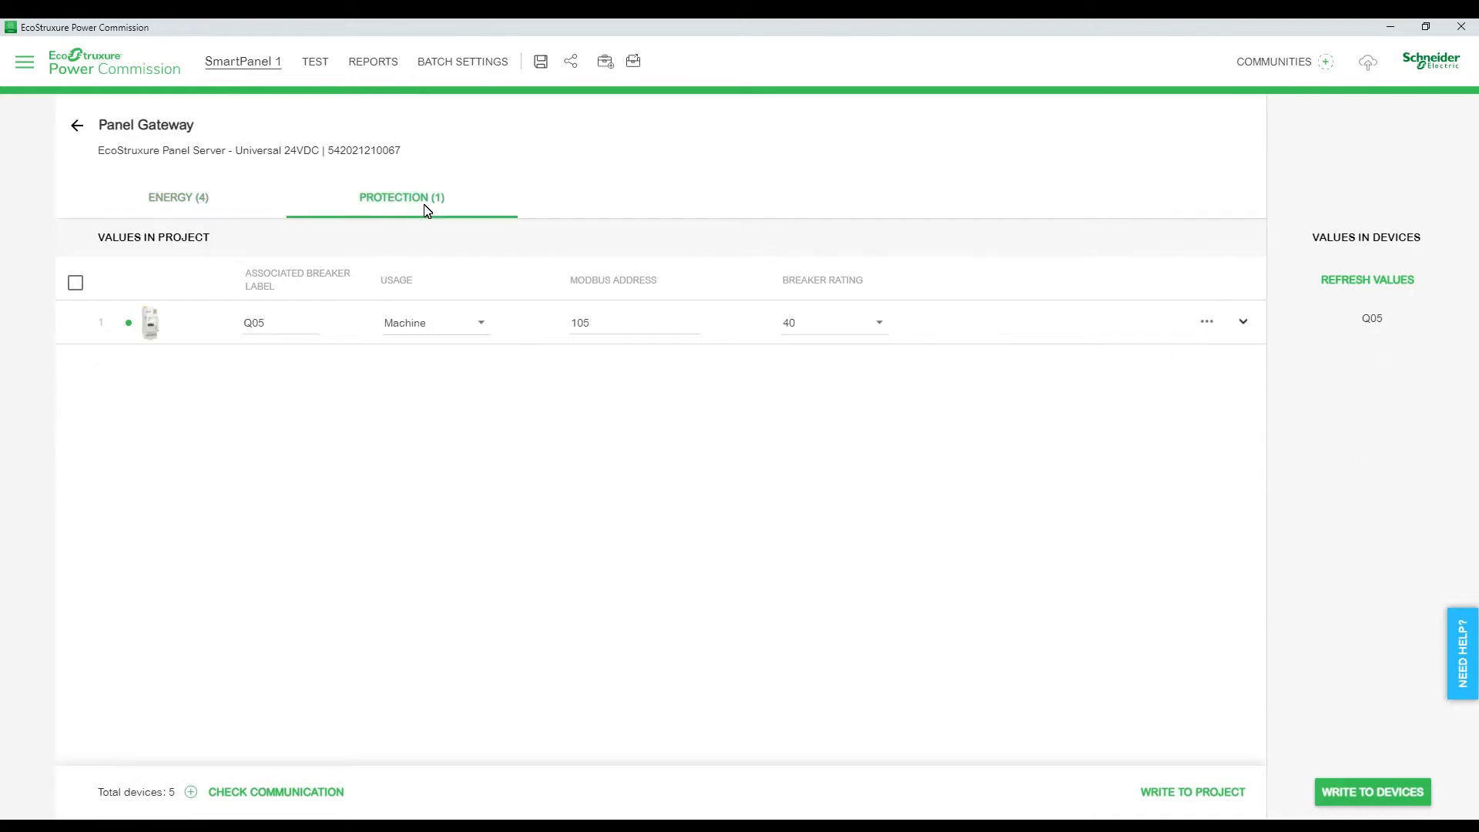
{"action": "left_click", "coordinate": [174, 209]}
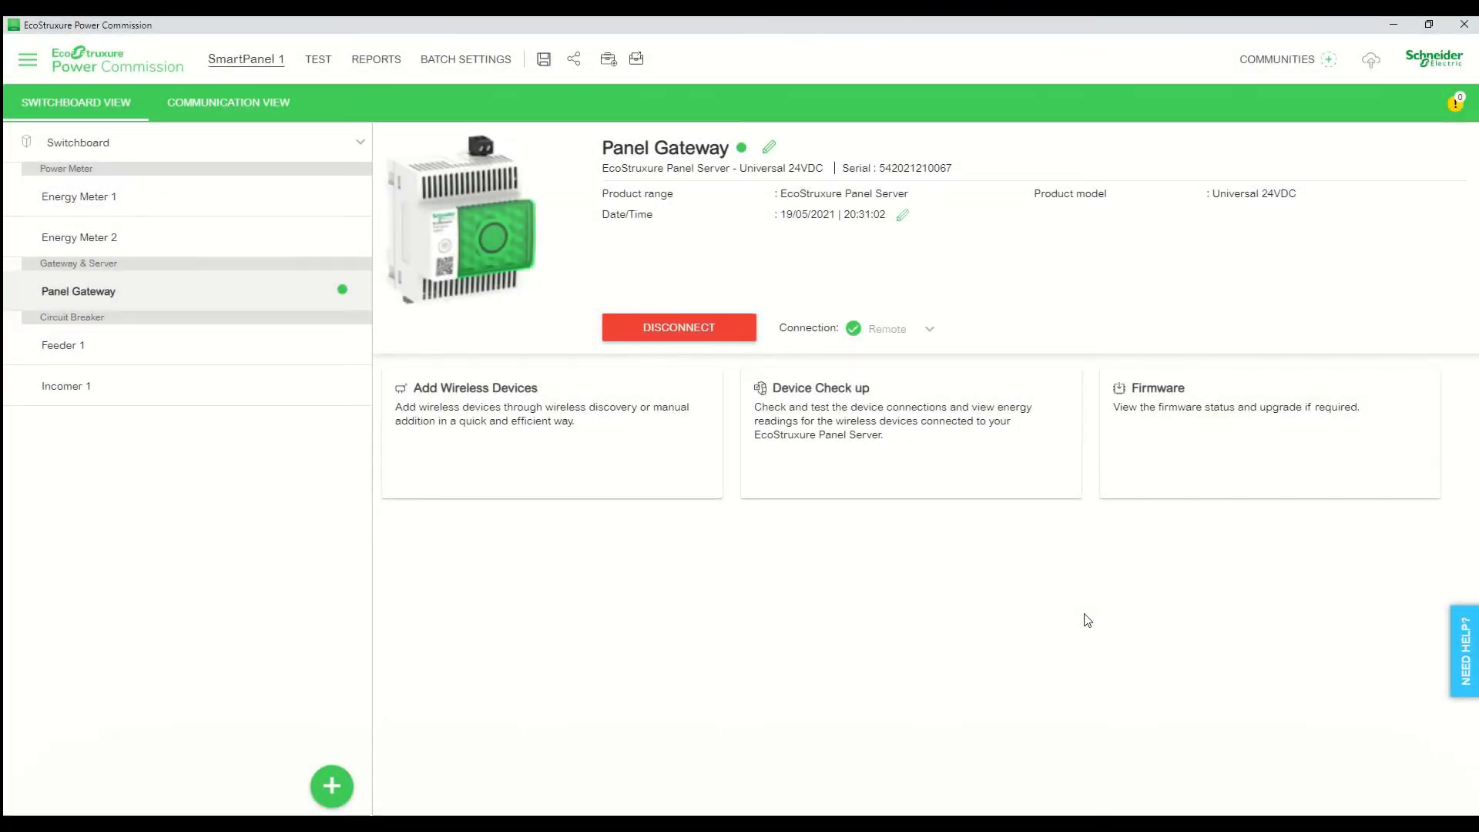
Step: In the device check-up, expand energy device DL2 and show all its live readings
{"action": "left_click", "coordinate": [902, 485]}
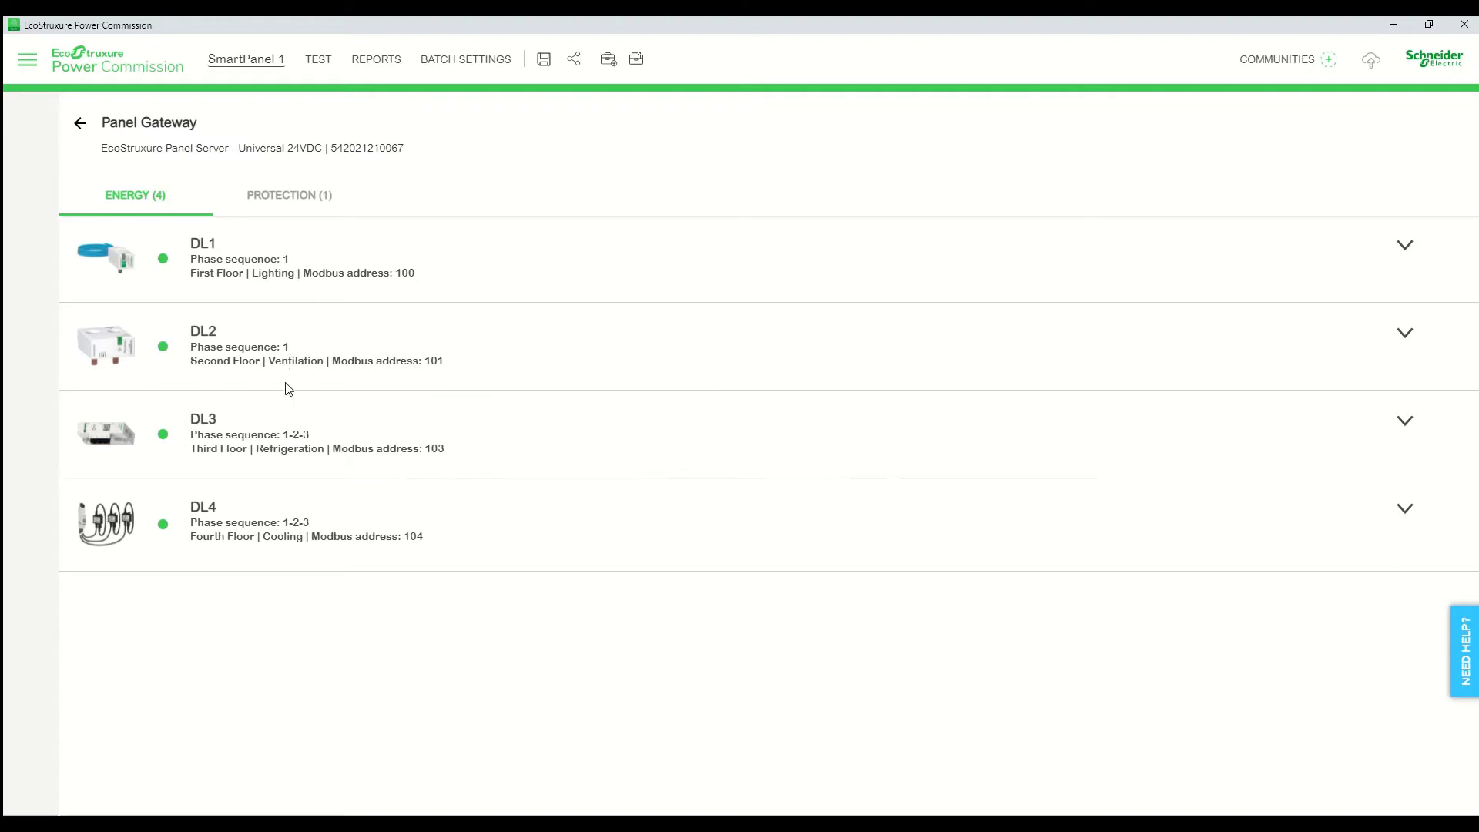
{"action": "left_click", "coordinate": [277, 201]}
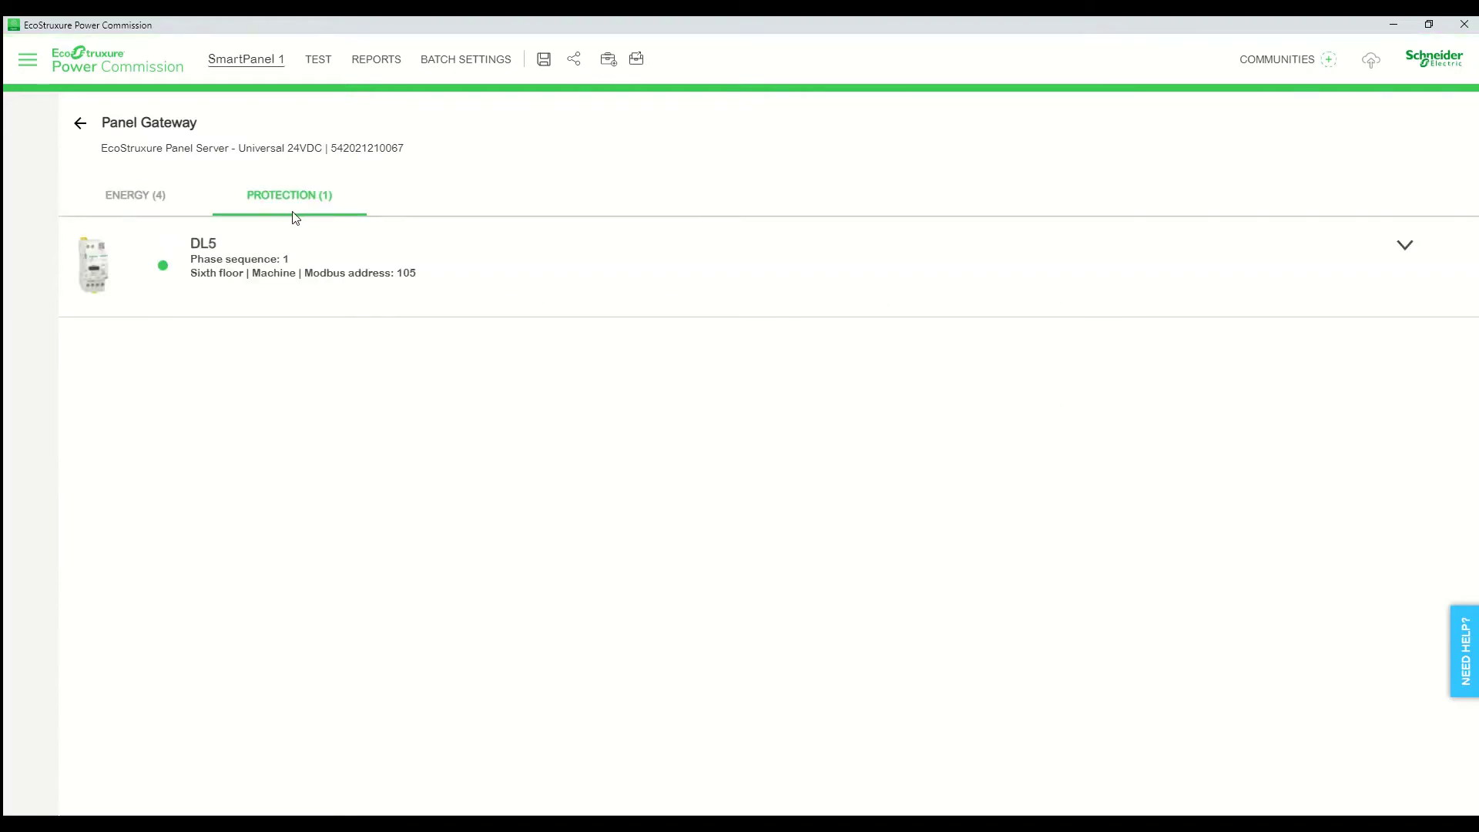
{"action": "left_click", "coordinate": [128, 202]}
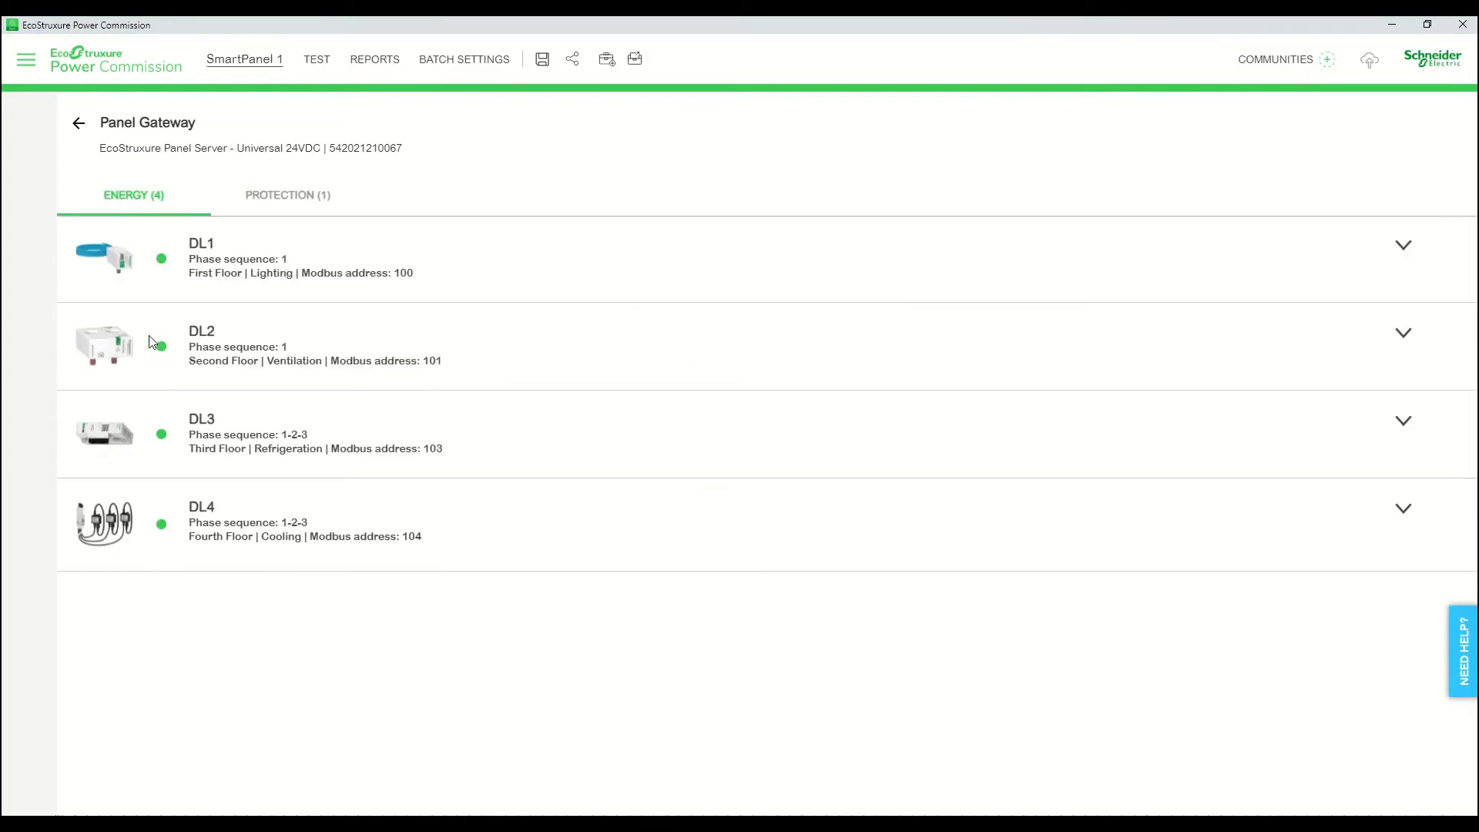
{"action": "double_click", "coordinate": [190, 331]}
{"action": "left_click", "coordinate": [199, 342]}
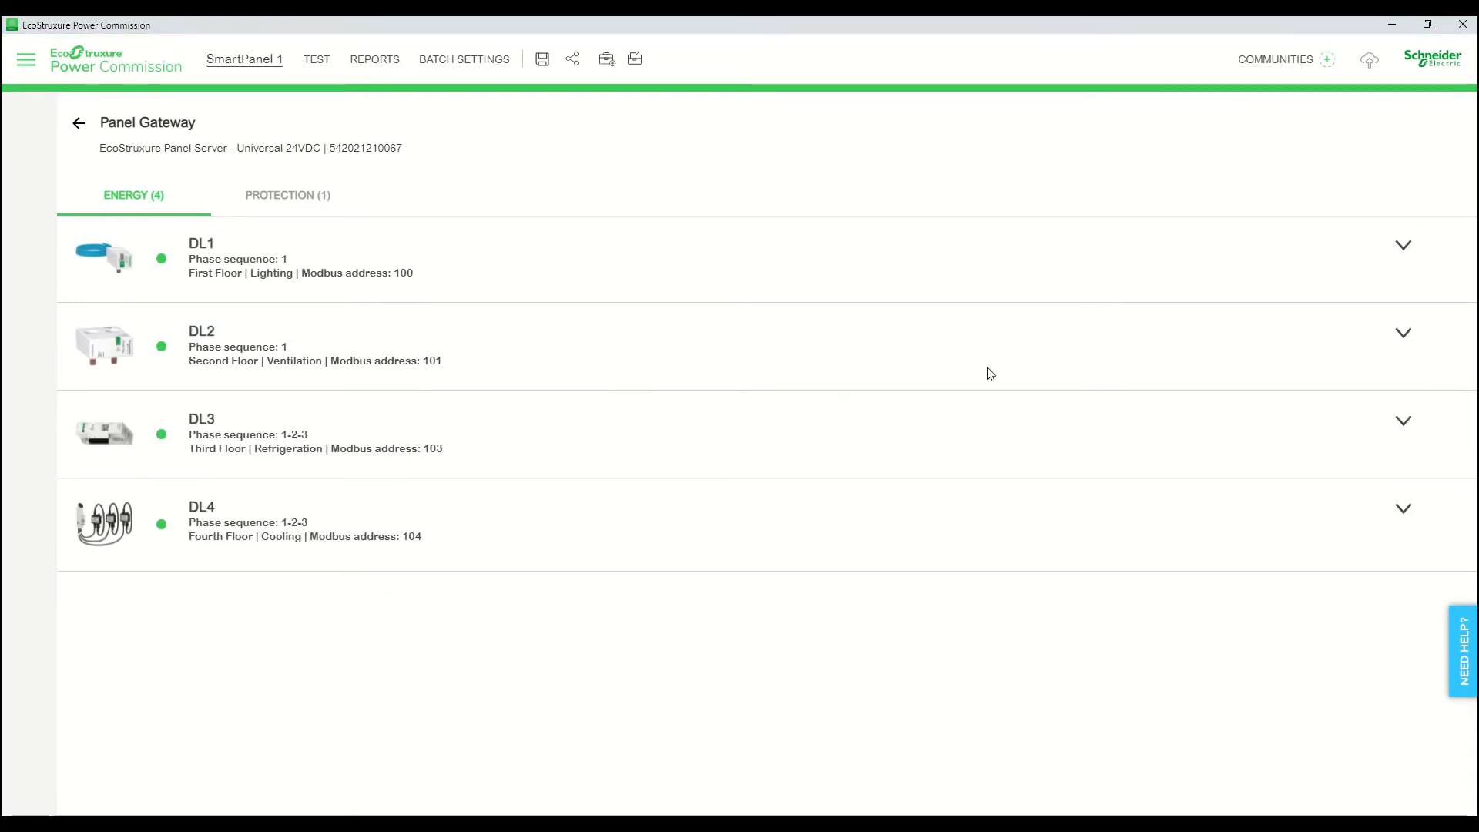
{"action": "left_click", "coordinate": [1402, 339]}
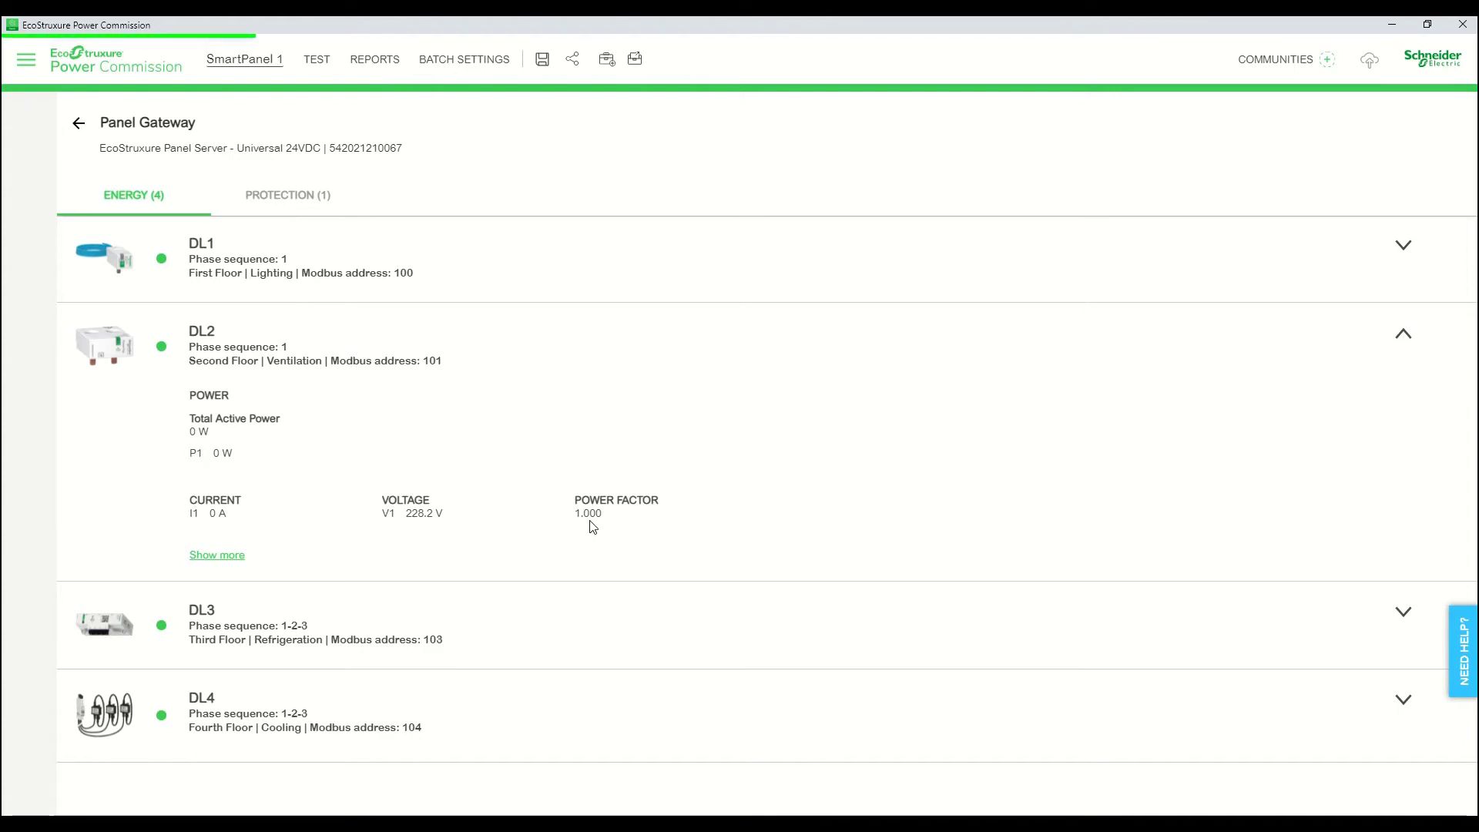
{"action": "left_click", "coordinate": [221, 556]}
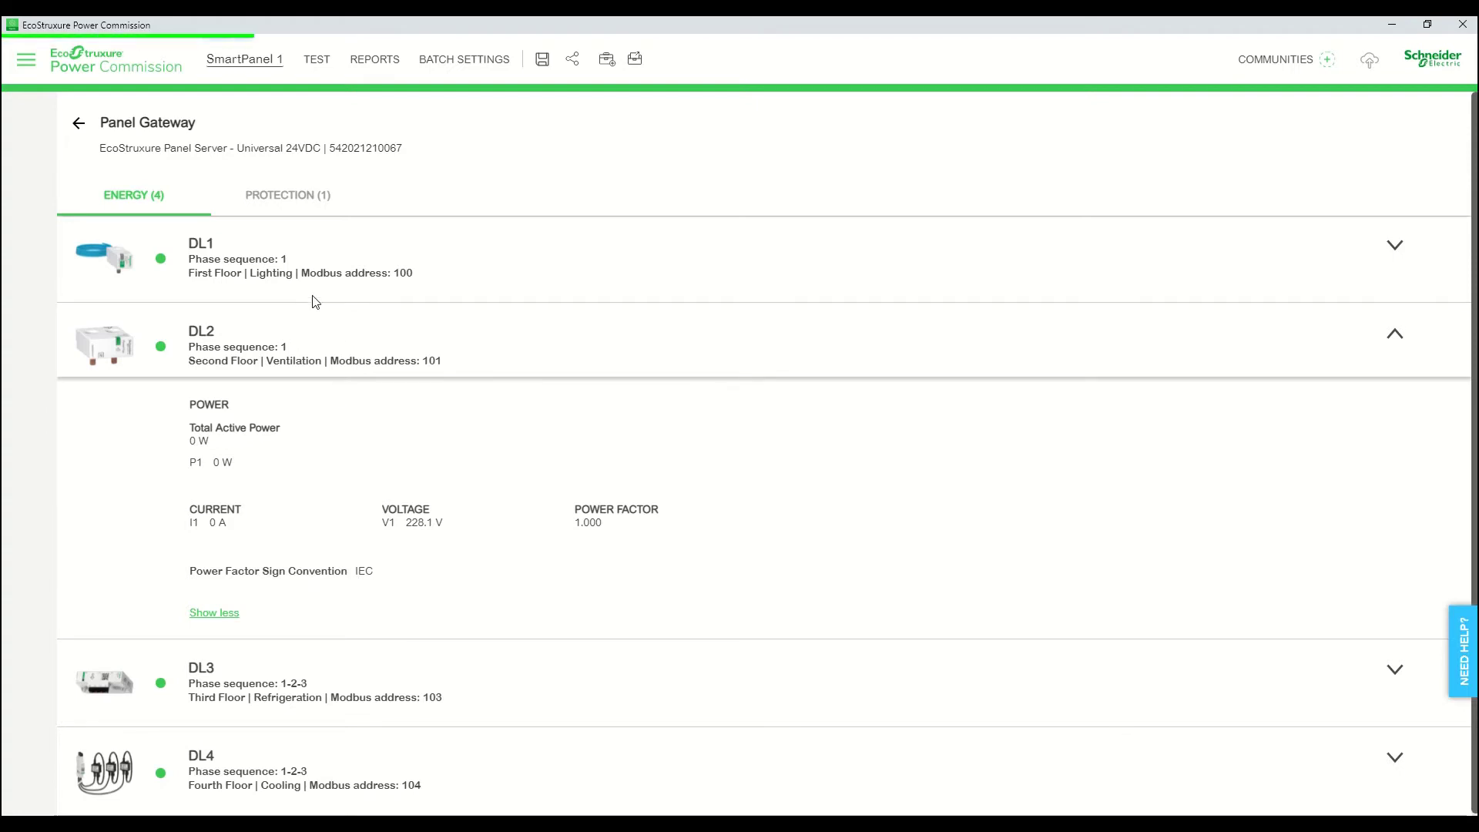
Step: Expand protection device DL5 and show its full power, current and voltage measurements
{"action": "left_click", "coordinate": [308, 212]}
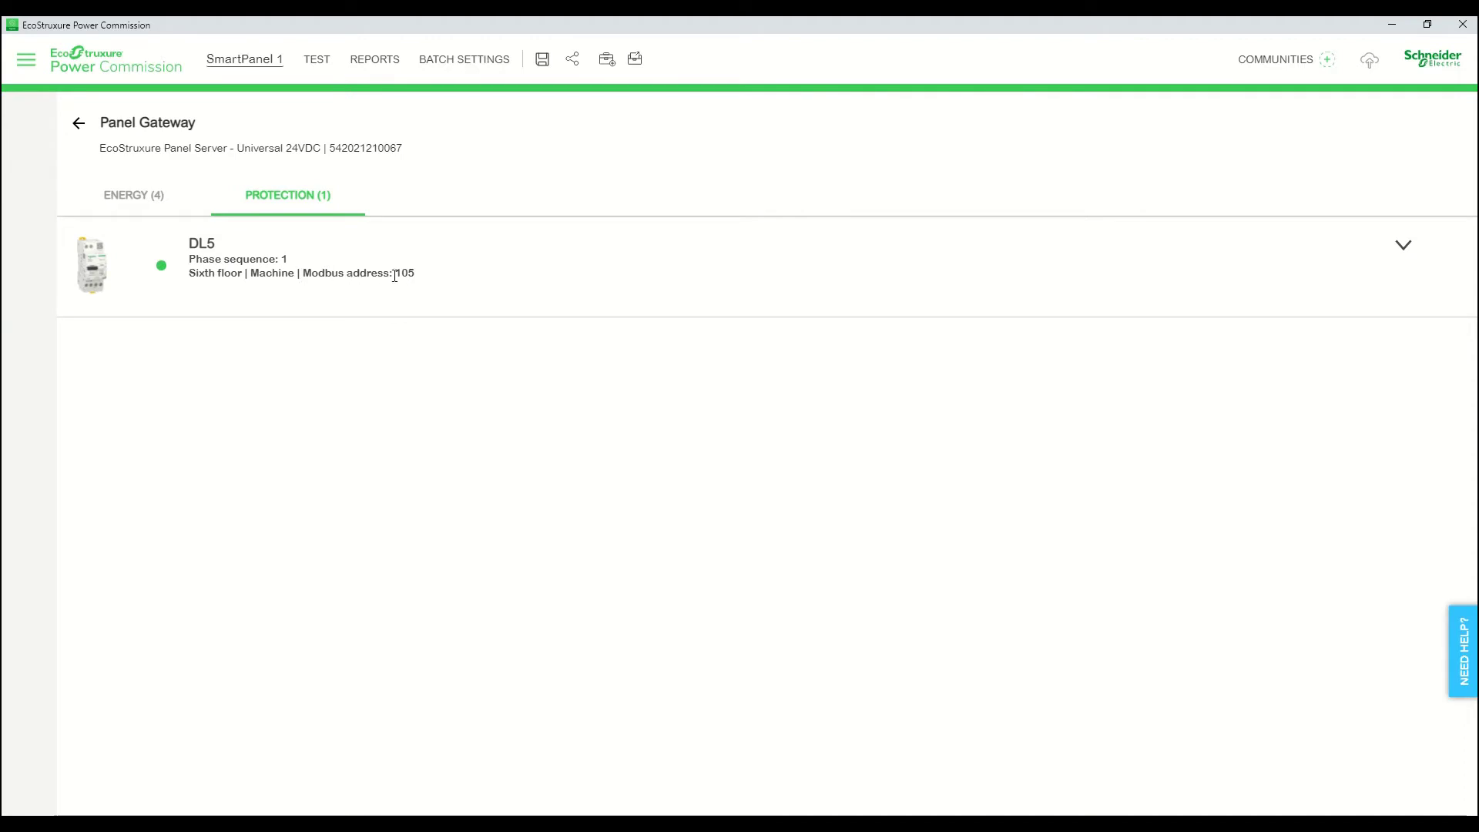
{"action": "left_click", "coordinate": [1405, 251]}
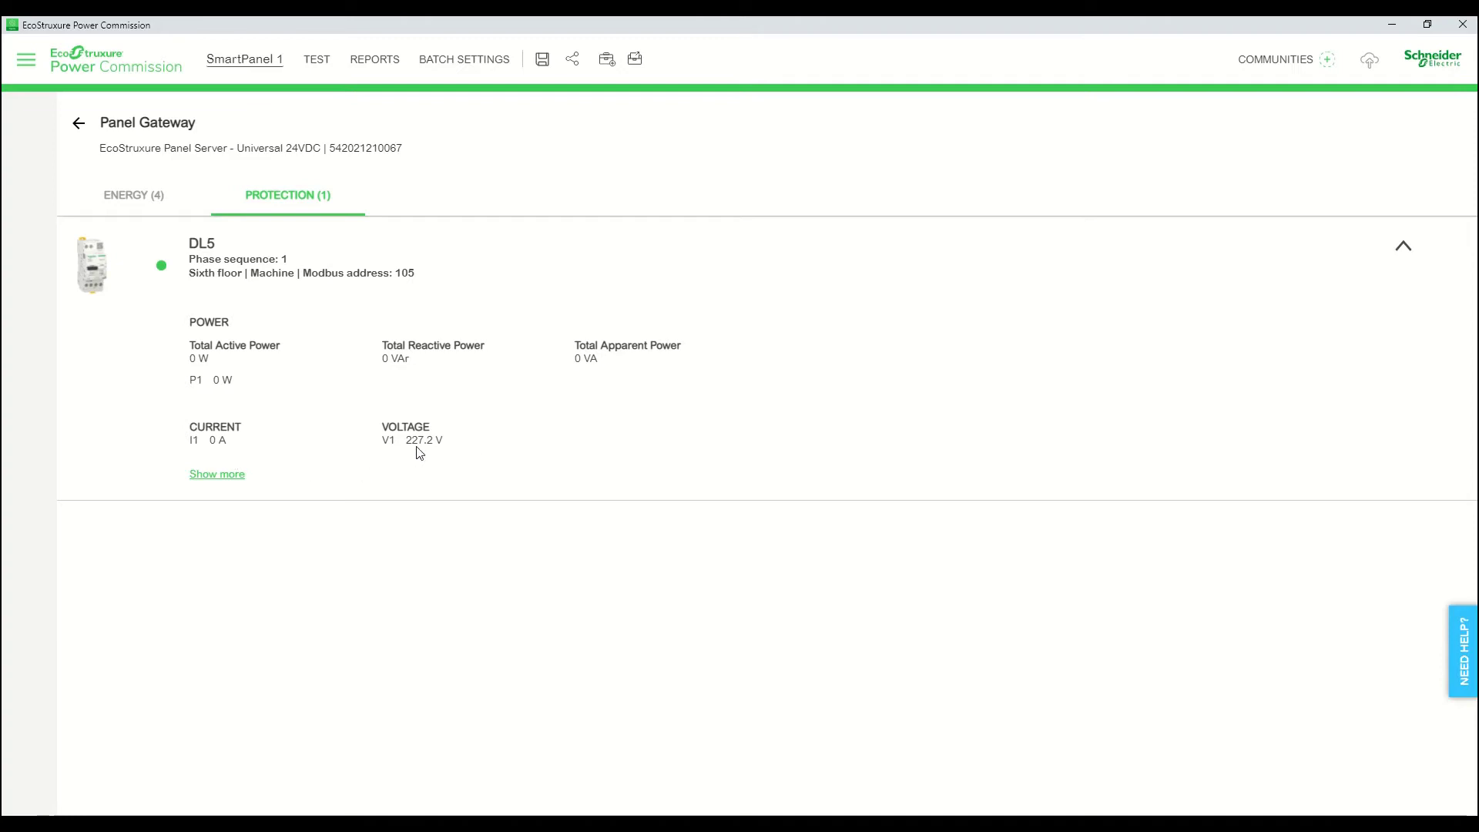
{"action": "left_click", "coordinate": [239, 477]}
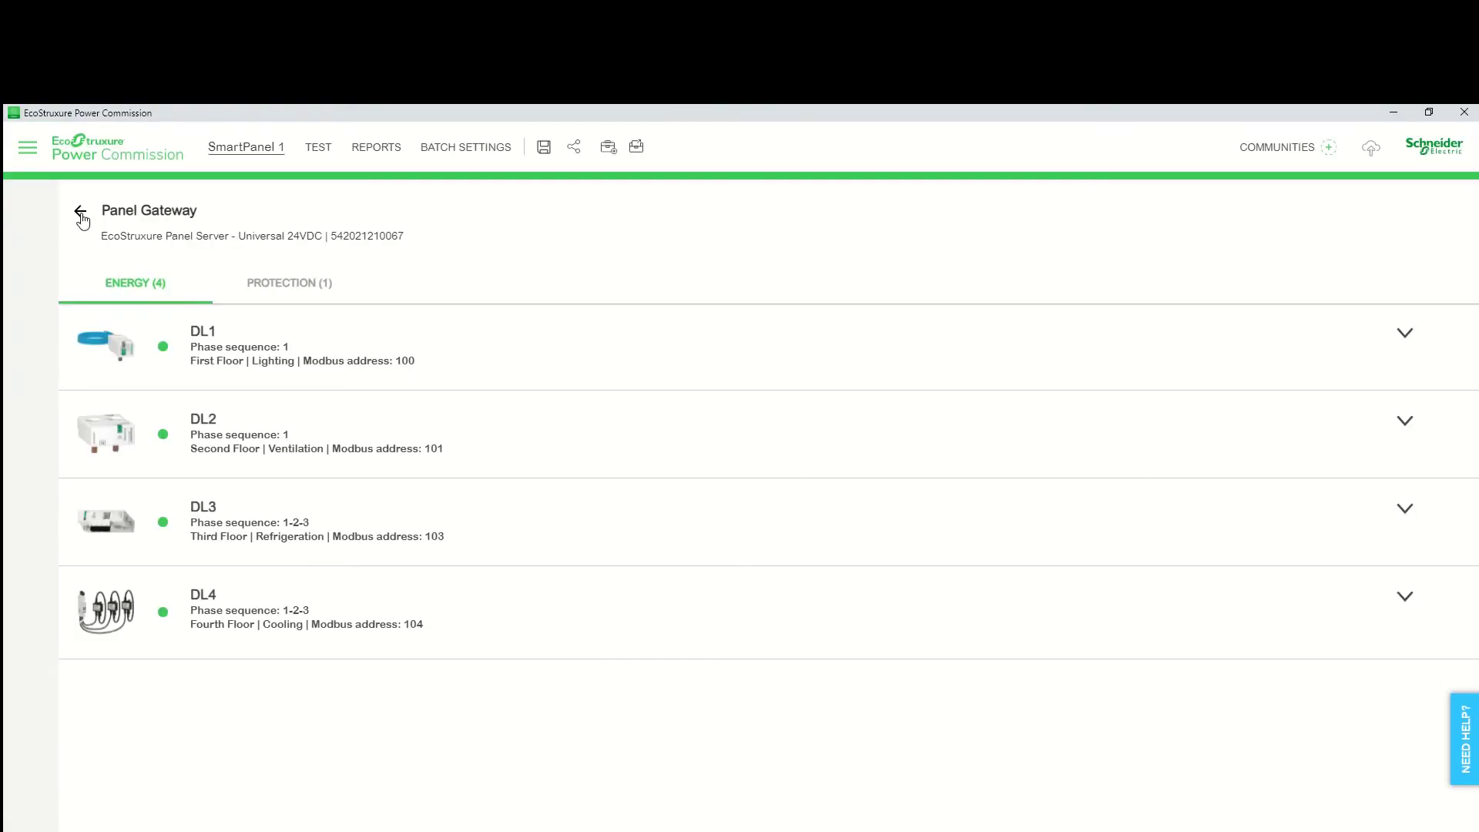
Step: Connect to Energy Meter 1 and open its live measurement check-up
{"action": "left_click", "coordinate": [81, 213]}
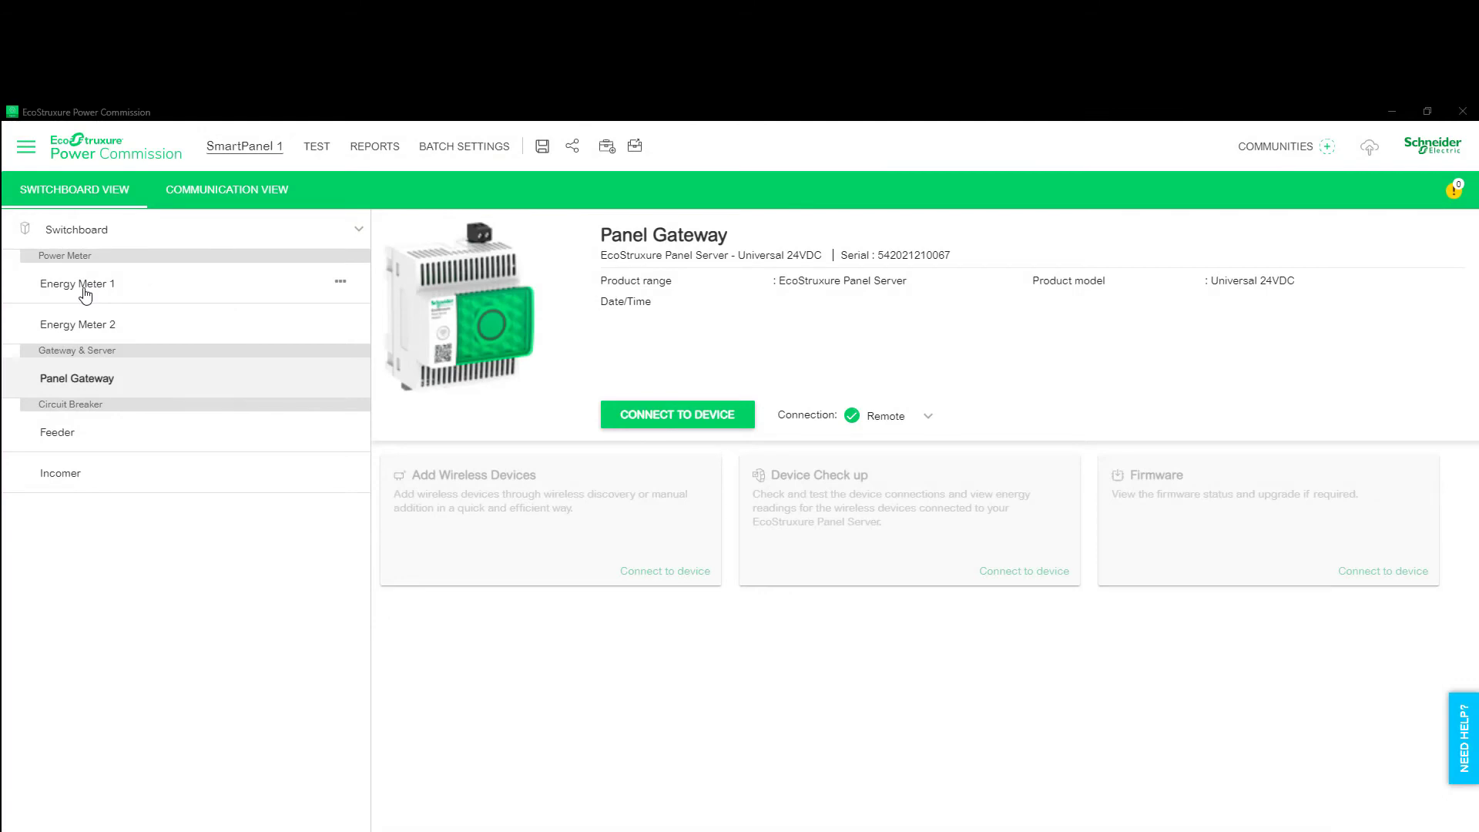
{"action": "left_click", "coordinate": [85, 291]}
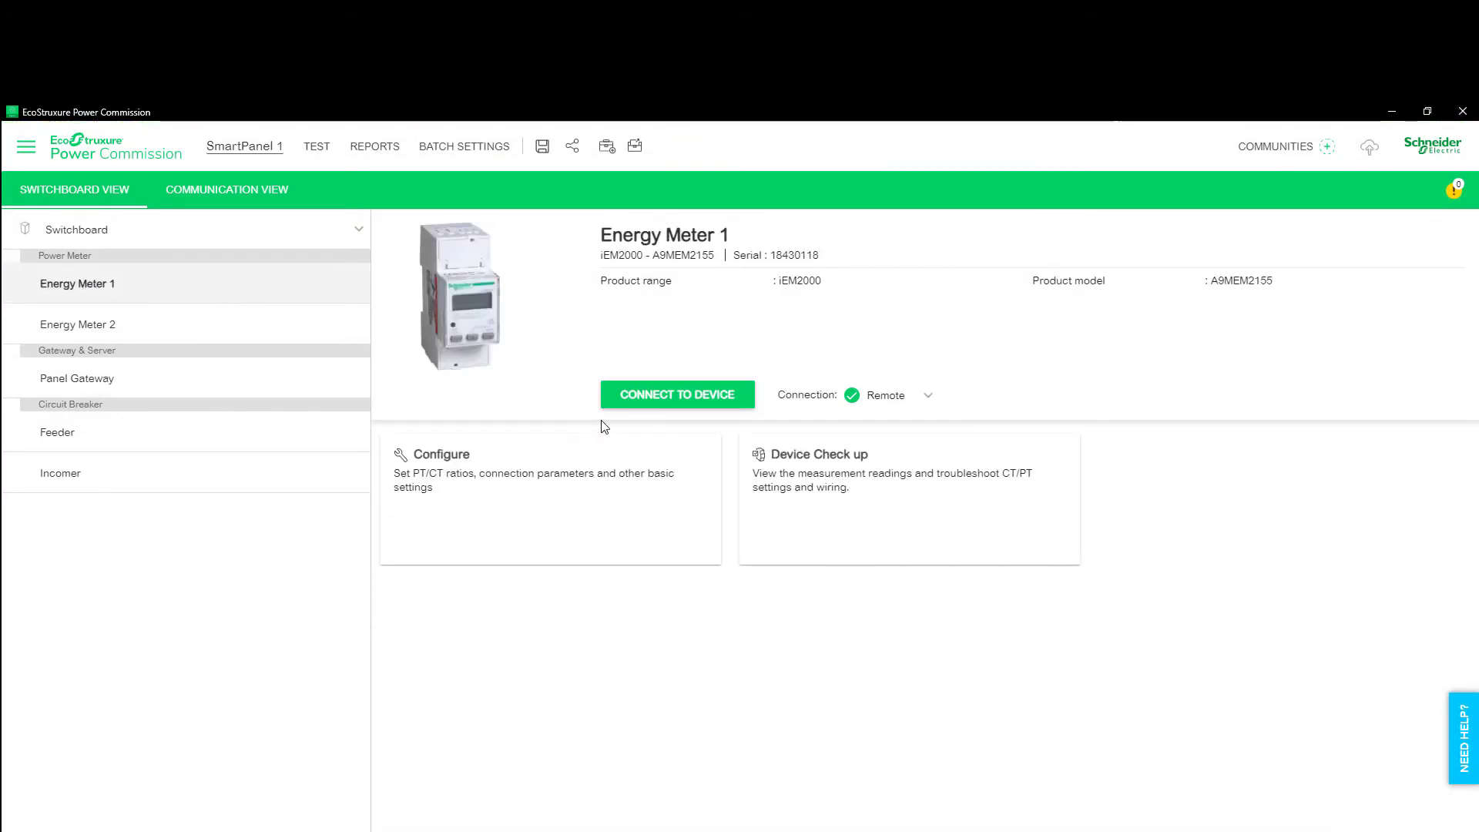
{"action": "left_click", "coordinate": [660, 401]}
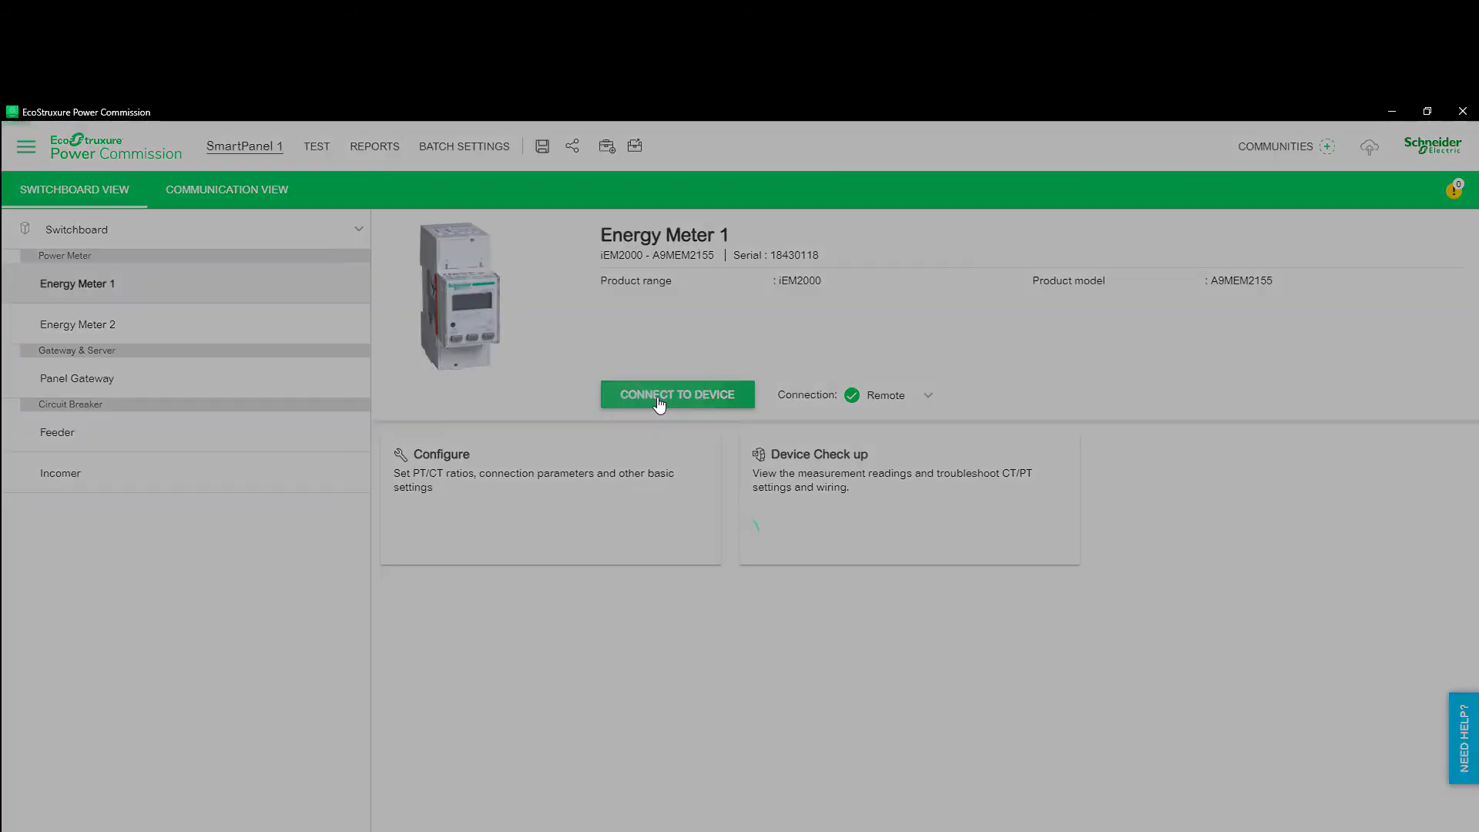
{"action": "left_click", "coordinate": [867, 520]}
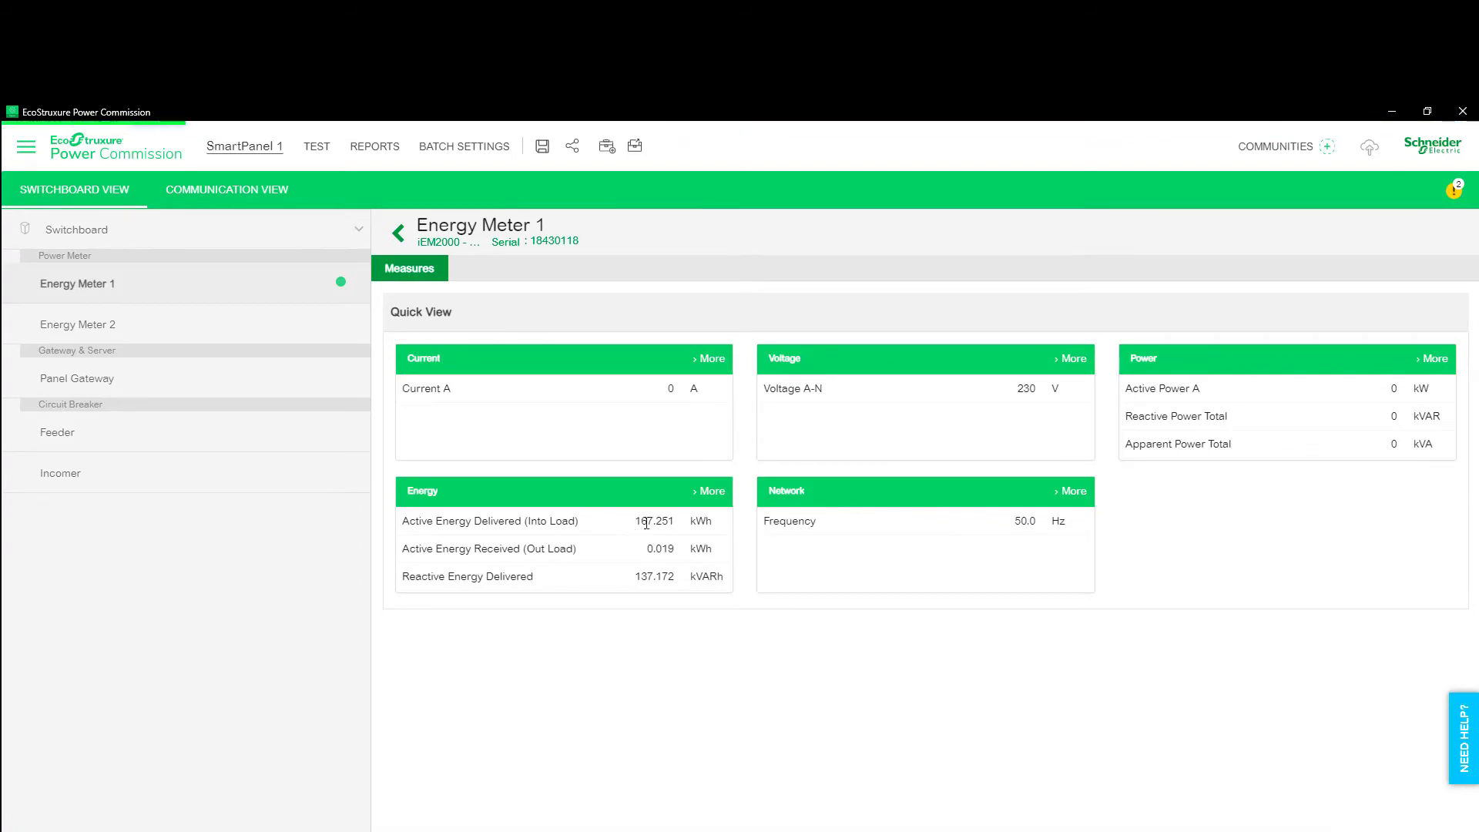
Step: Review Energy Meter 1's detailed energy readings, then disconnect from it
{"action": "left_click", "coordinate": [712, 493]}
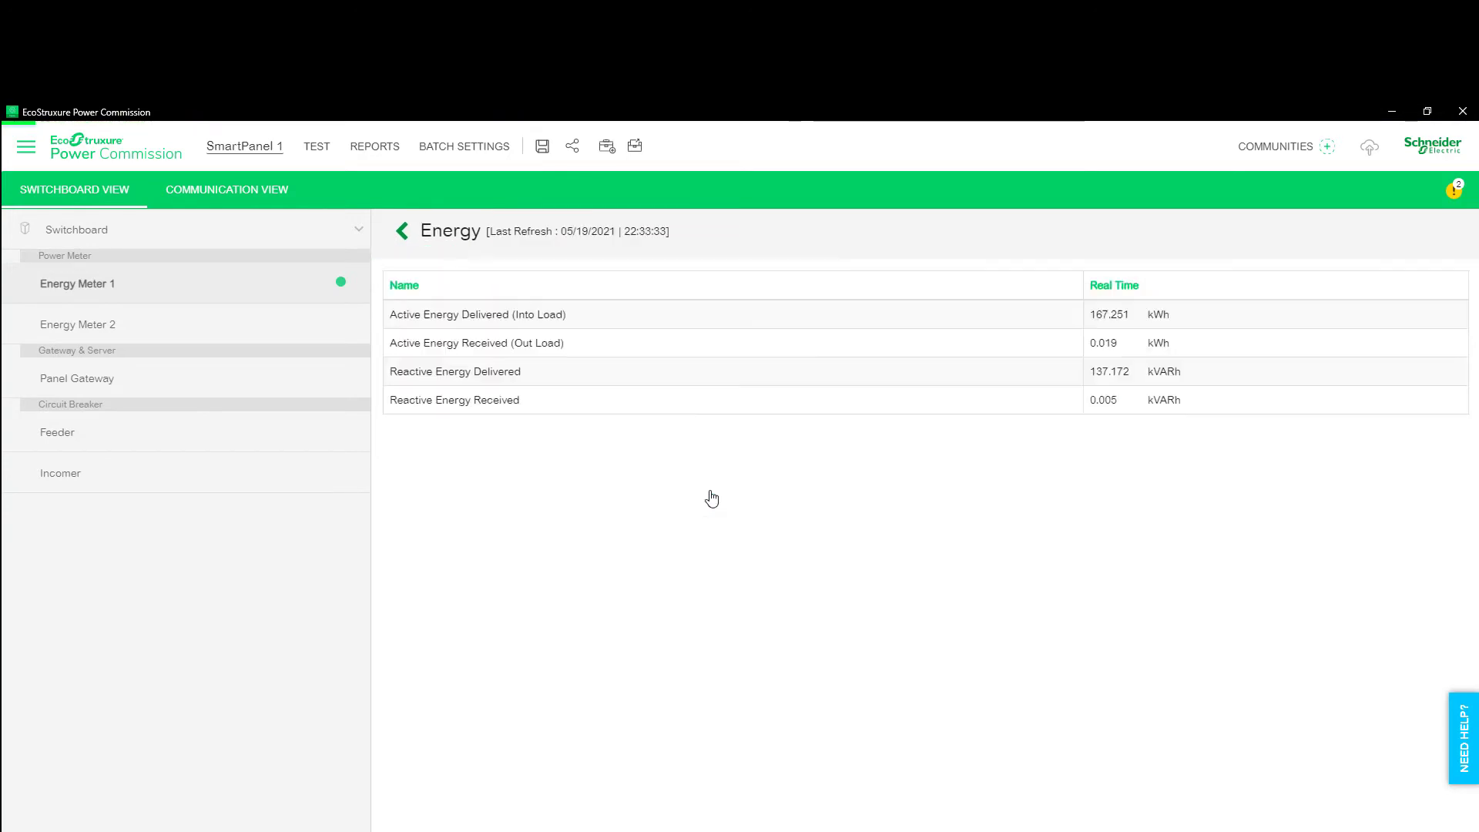
{"action": "left_click", "coordinate": [402, 231]}
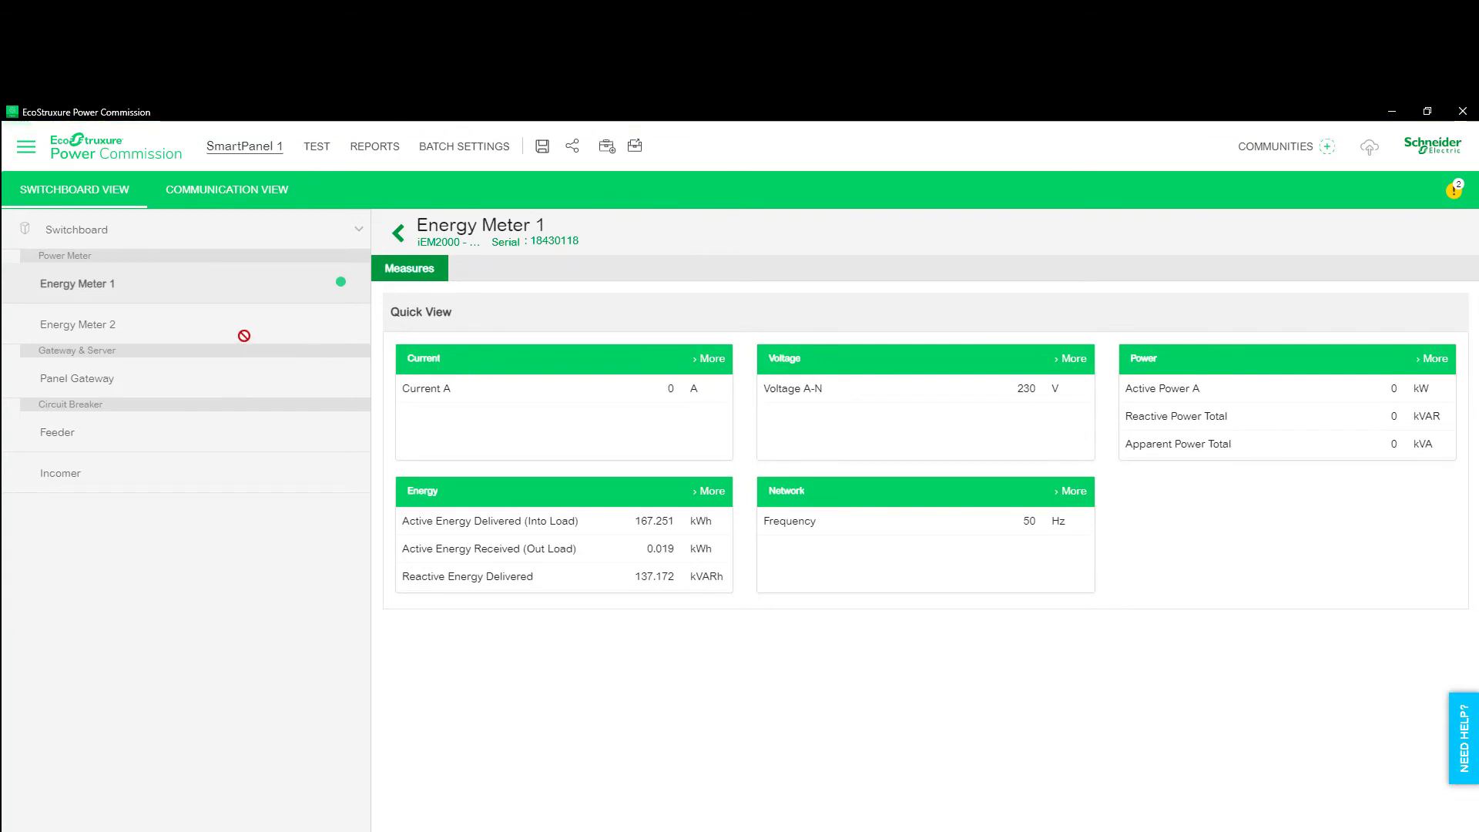
{"action": "left_click", "coordinate": [395, 233]}
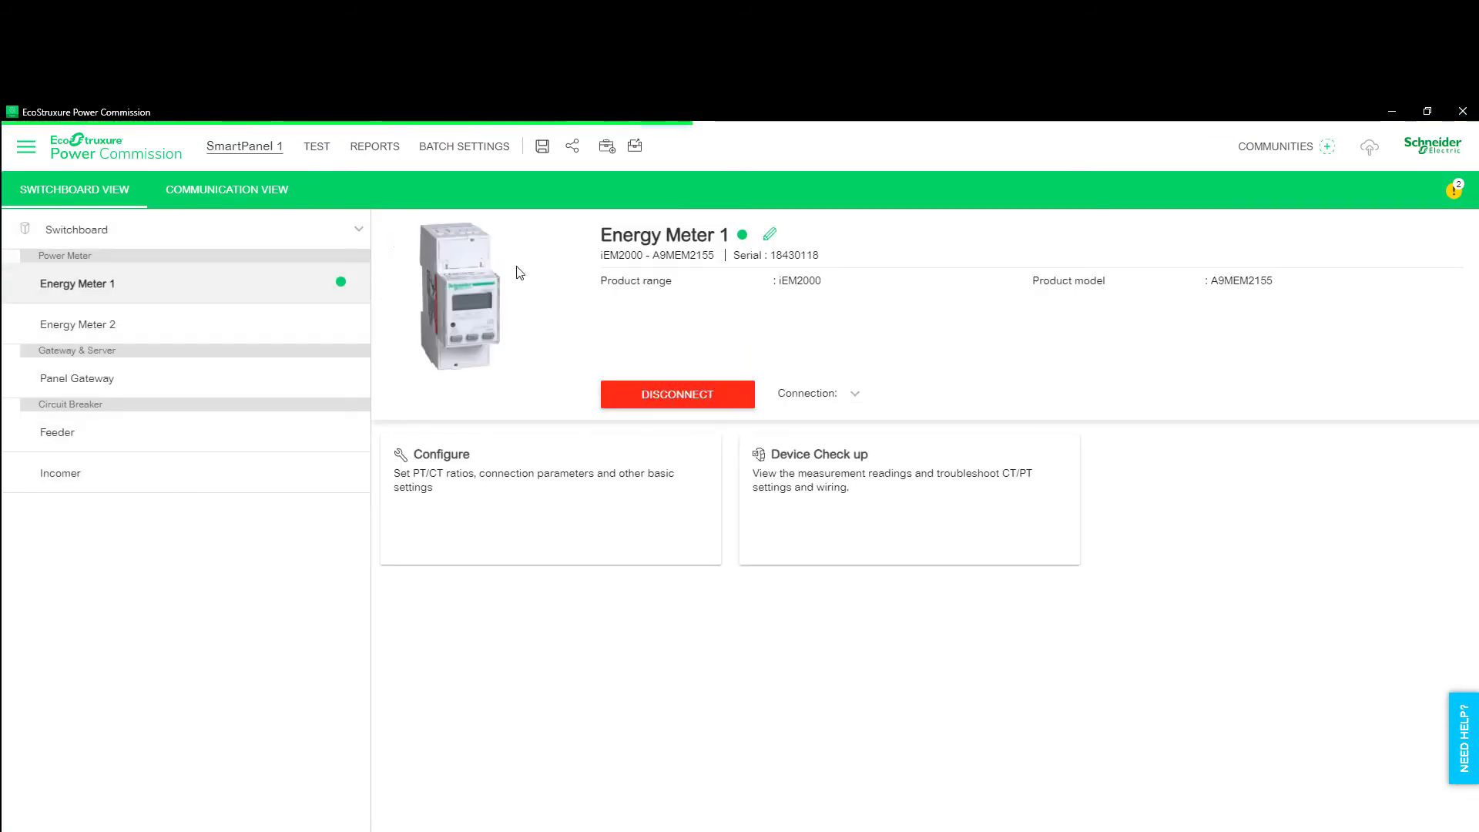
{"action": "left_click", "coordinate": [680, 401]}
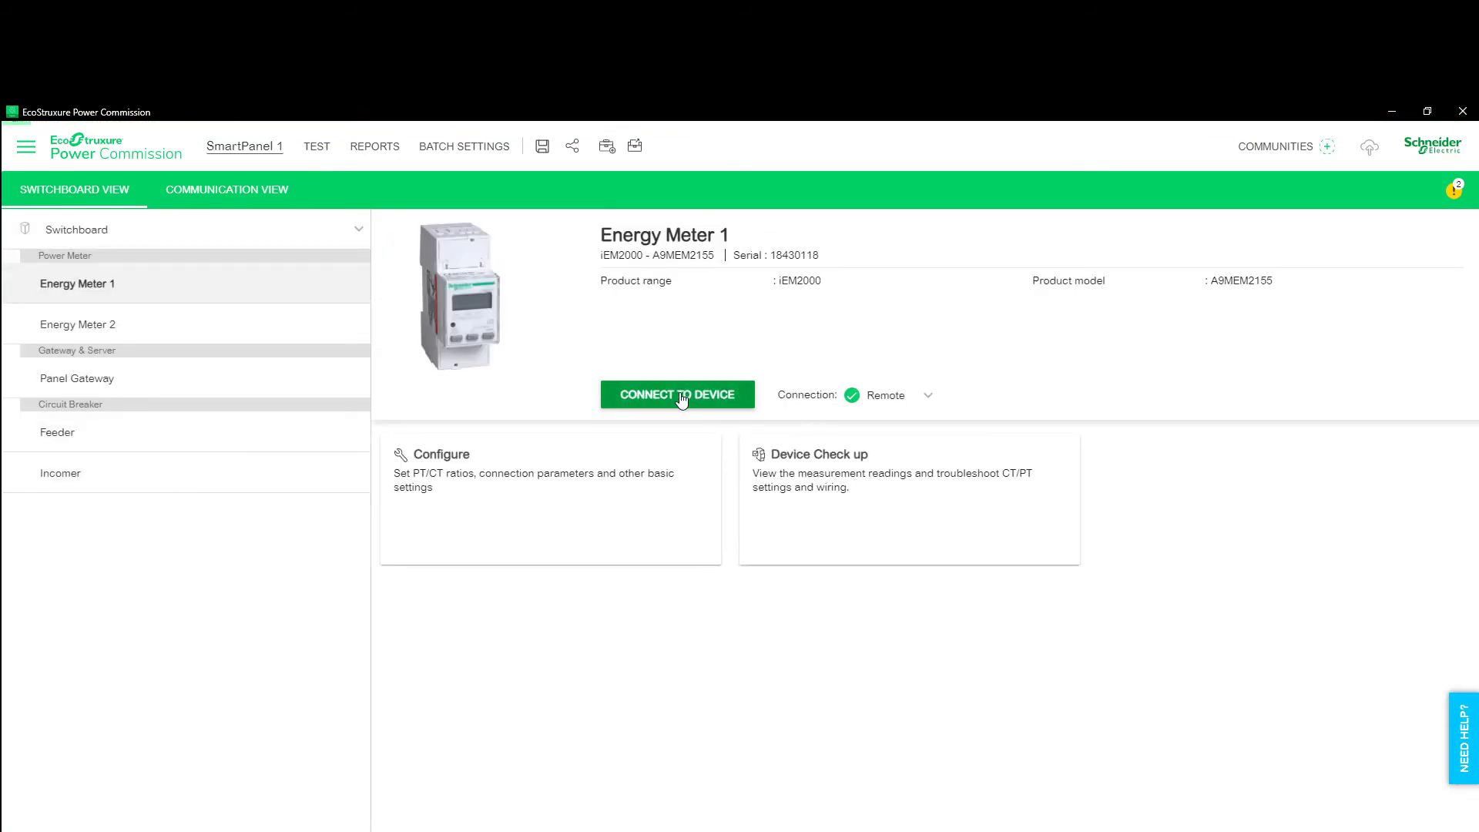
Step: Connect to the Feeder breaker and bring up its protection settings
{"action": "left_click", "coordinate": [77, 324]}
{"action": "left_click", "coordinate": [132, 432]}
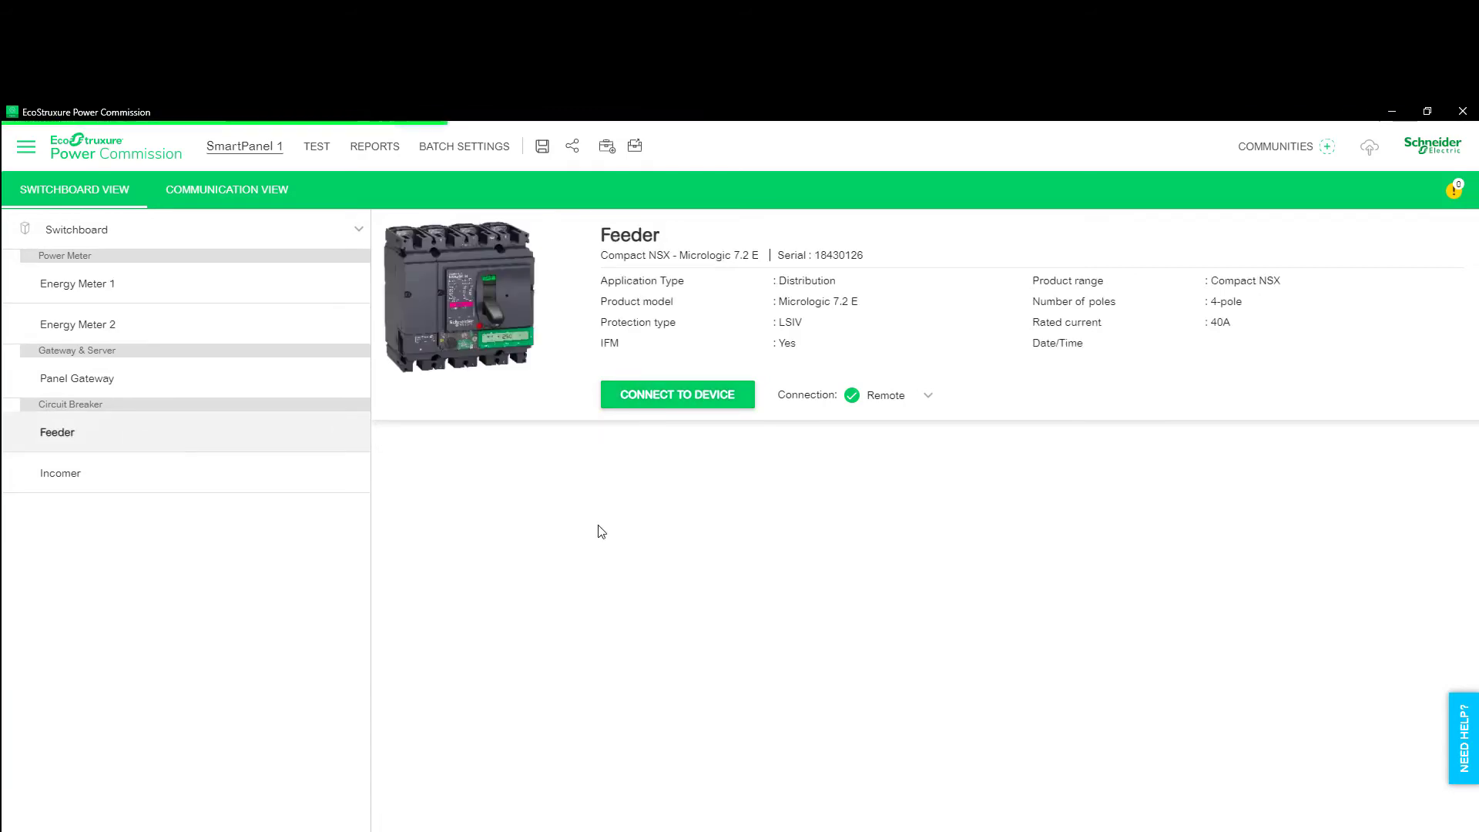
{"action": "left_click", "coordinate": [702, 399]}
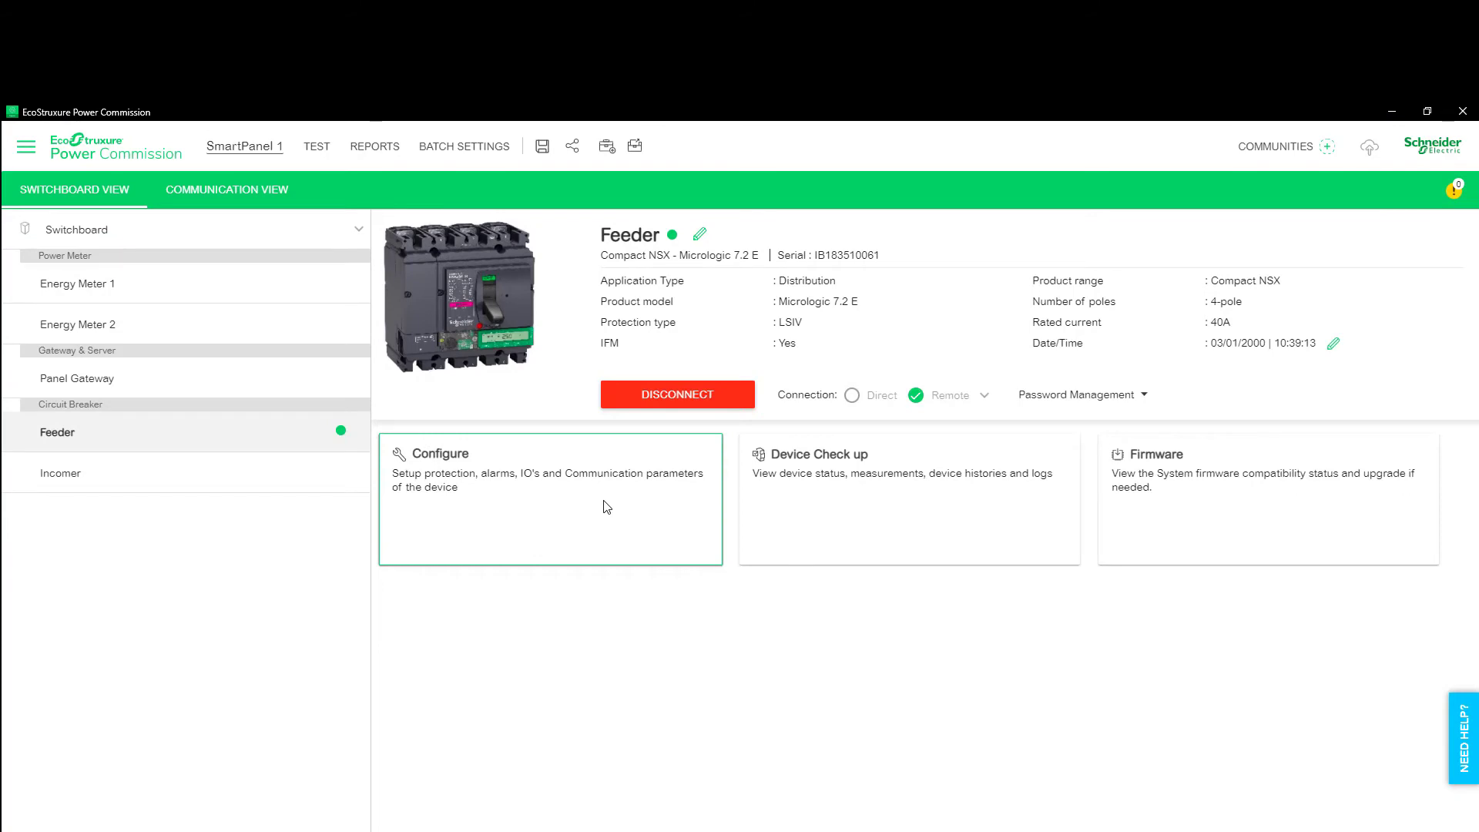
{"action": "left_click", "coordinate": [598, 506]}
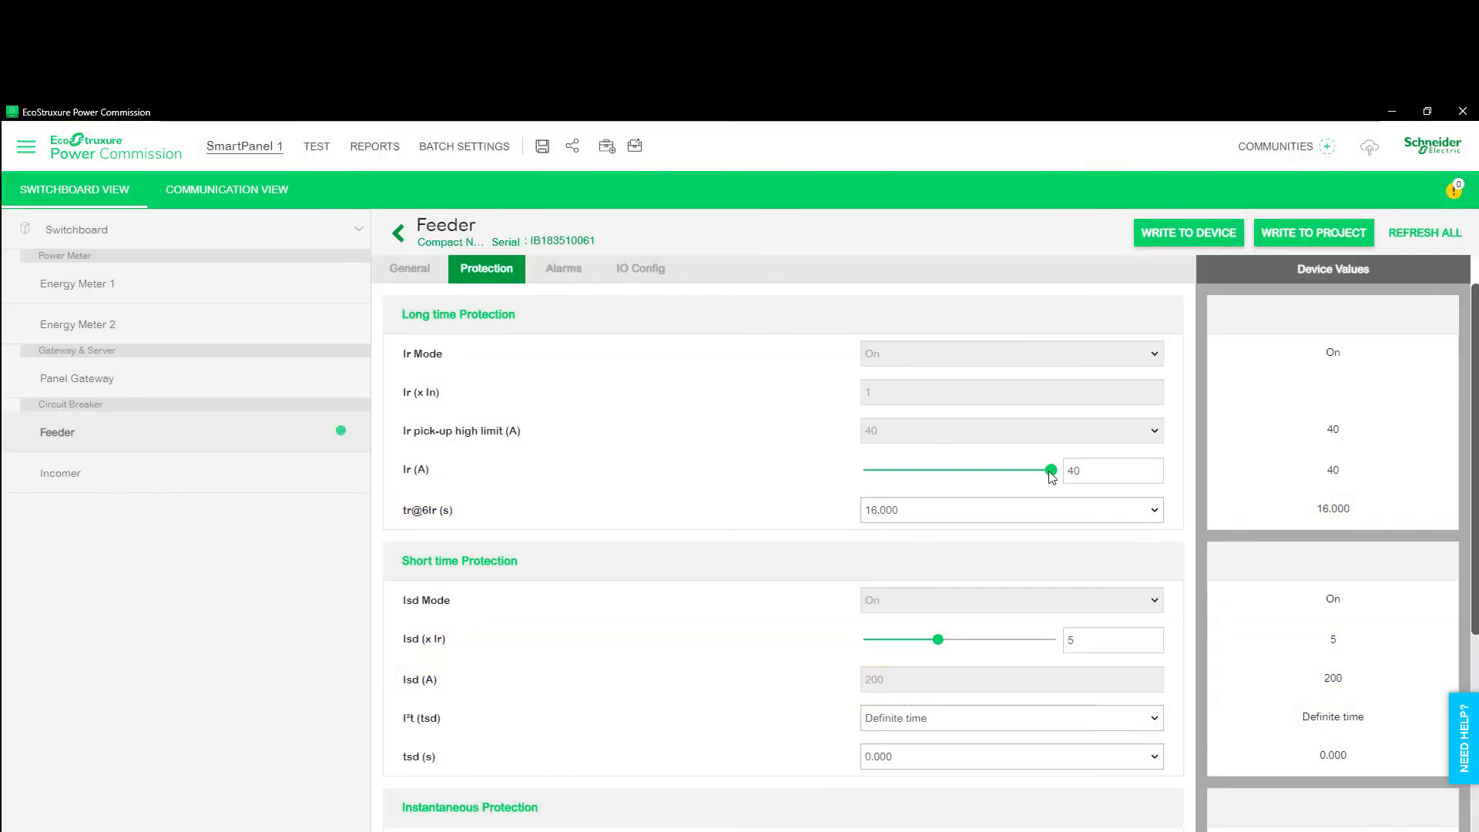
Step: Lower long-time pickup Ir to 36 A and write it to the breaker, confirming with the device password
{"action": "left_click_drag", "start_coordinate": [1051, 470], "coordinate": [1020, 472]}
{"action": "left_click", "coordinate": [1190, 243]}
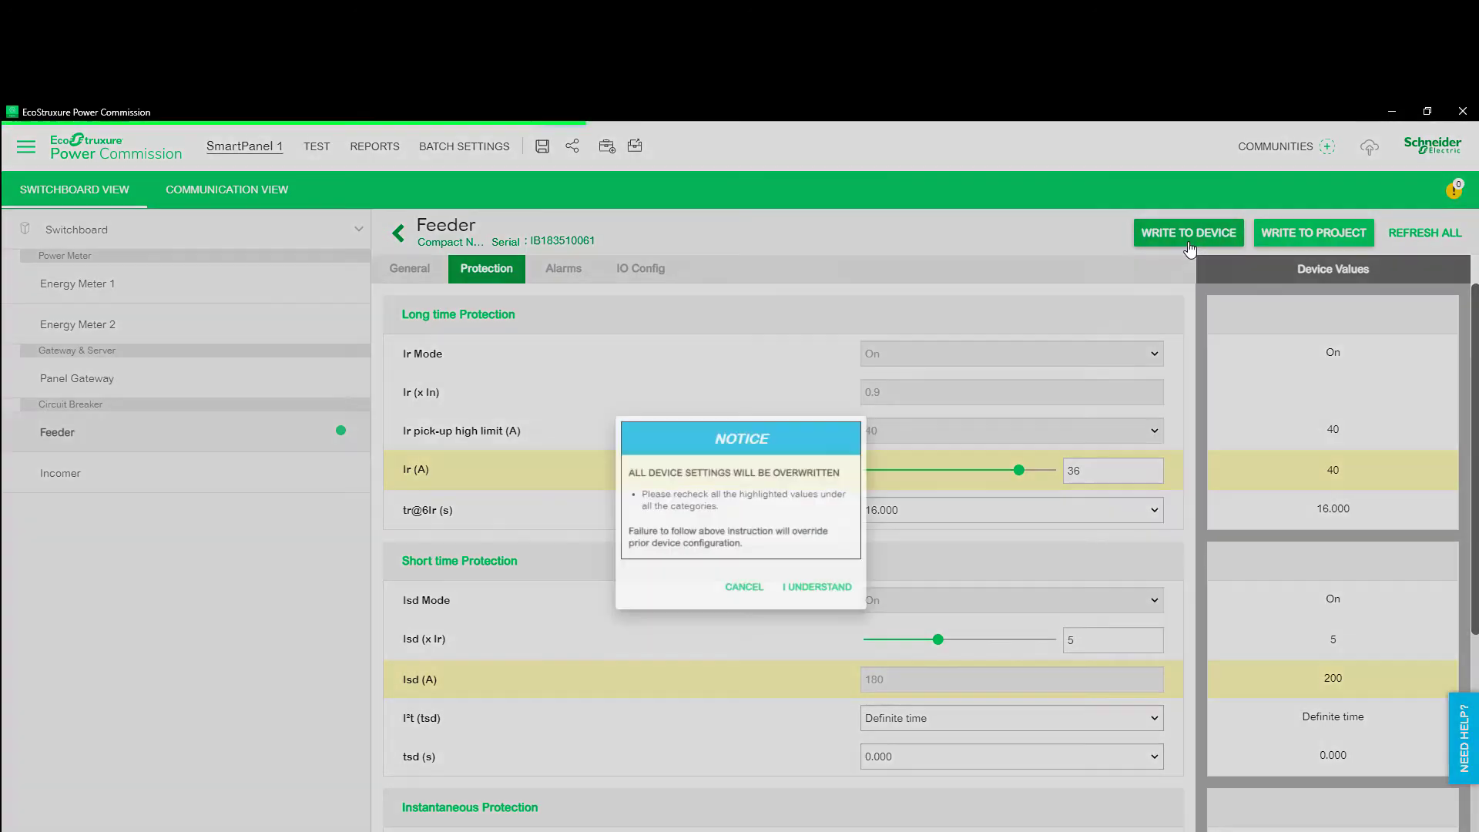
{"action": "left_click", "coordinate": [843, 600]}
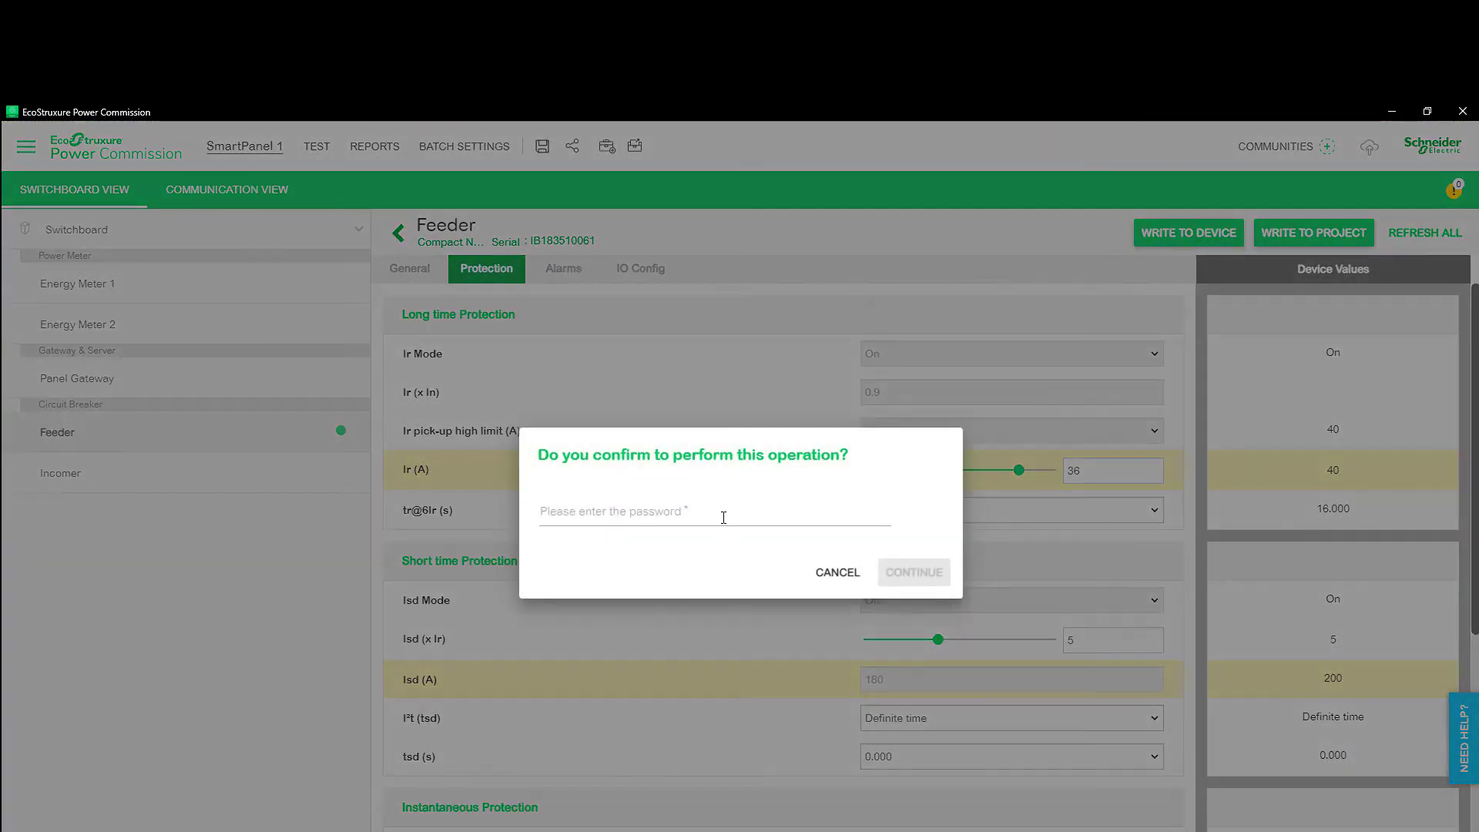
{"action": "left_click", "coordinate": [724, 517]}
{"action": "type", "text": "0."}
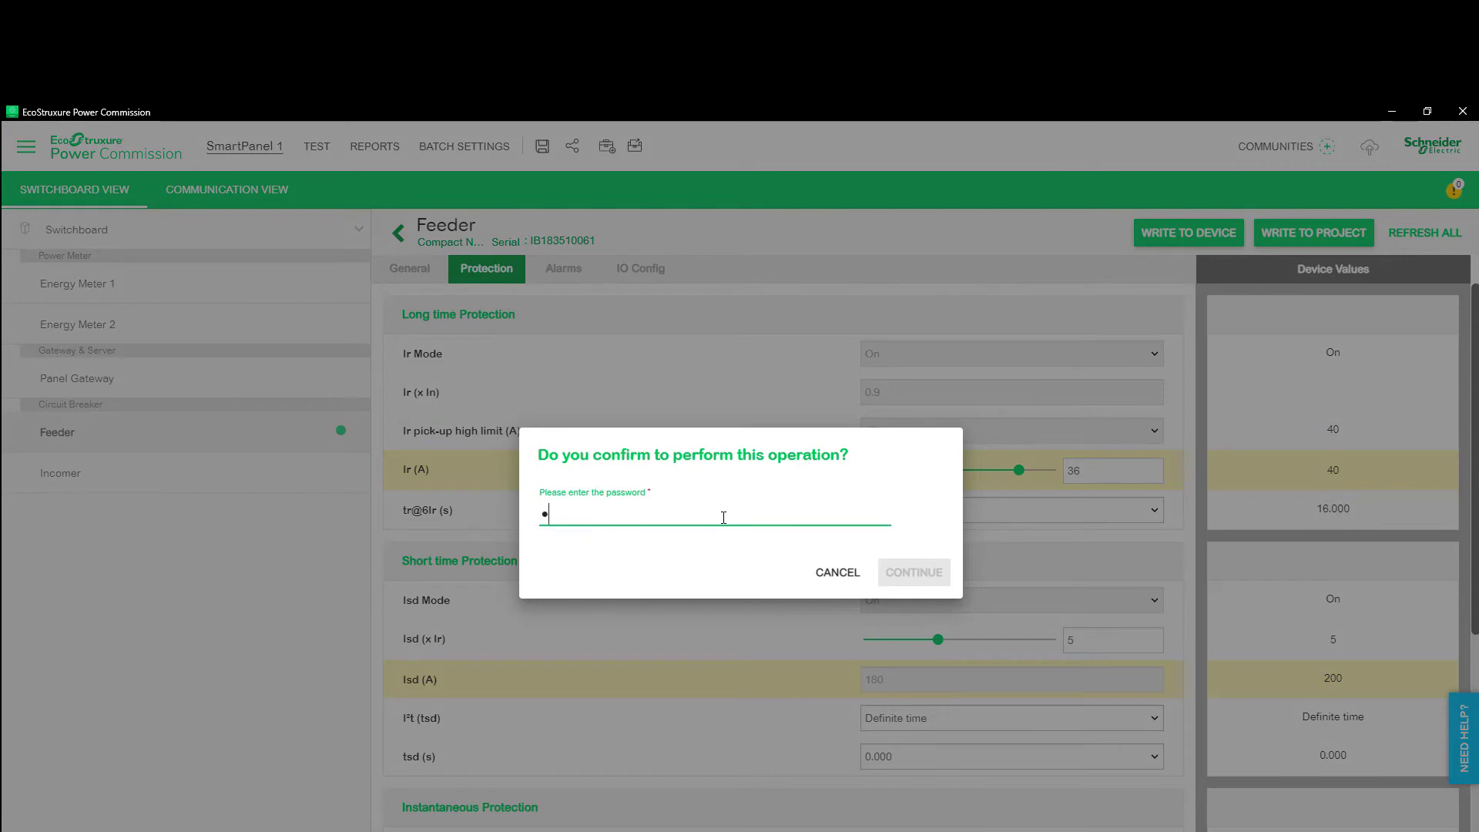
{"action": "type", "text": "000"}
{"action": "left_click", "coordinate": [935, 579]}
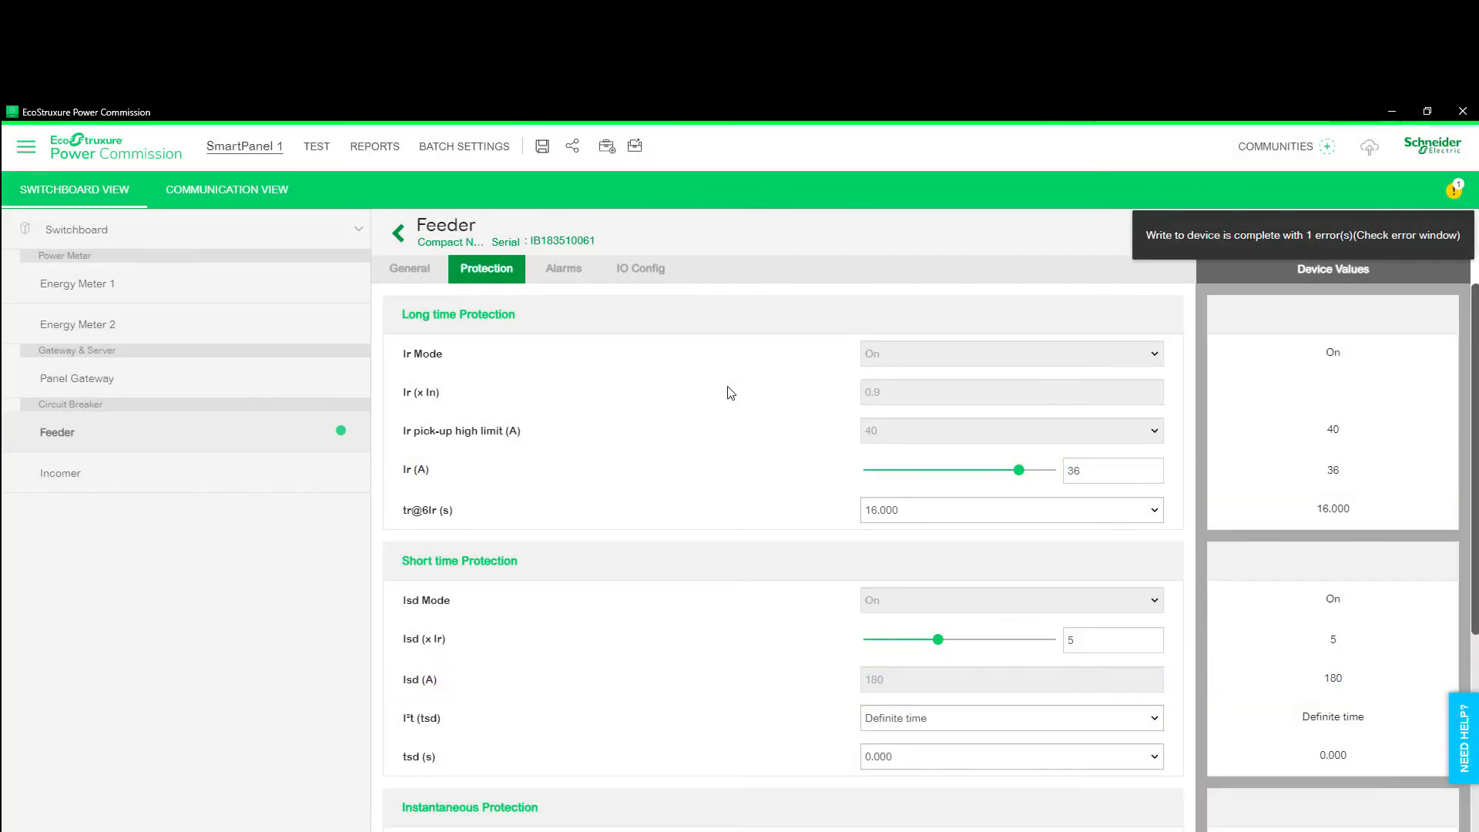
{"action": "left_click", "coordinate": [398, 234]}
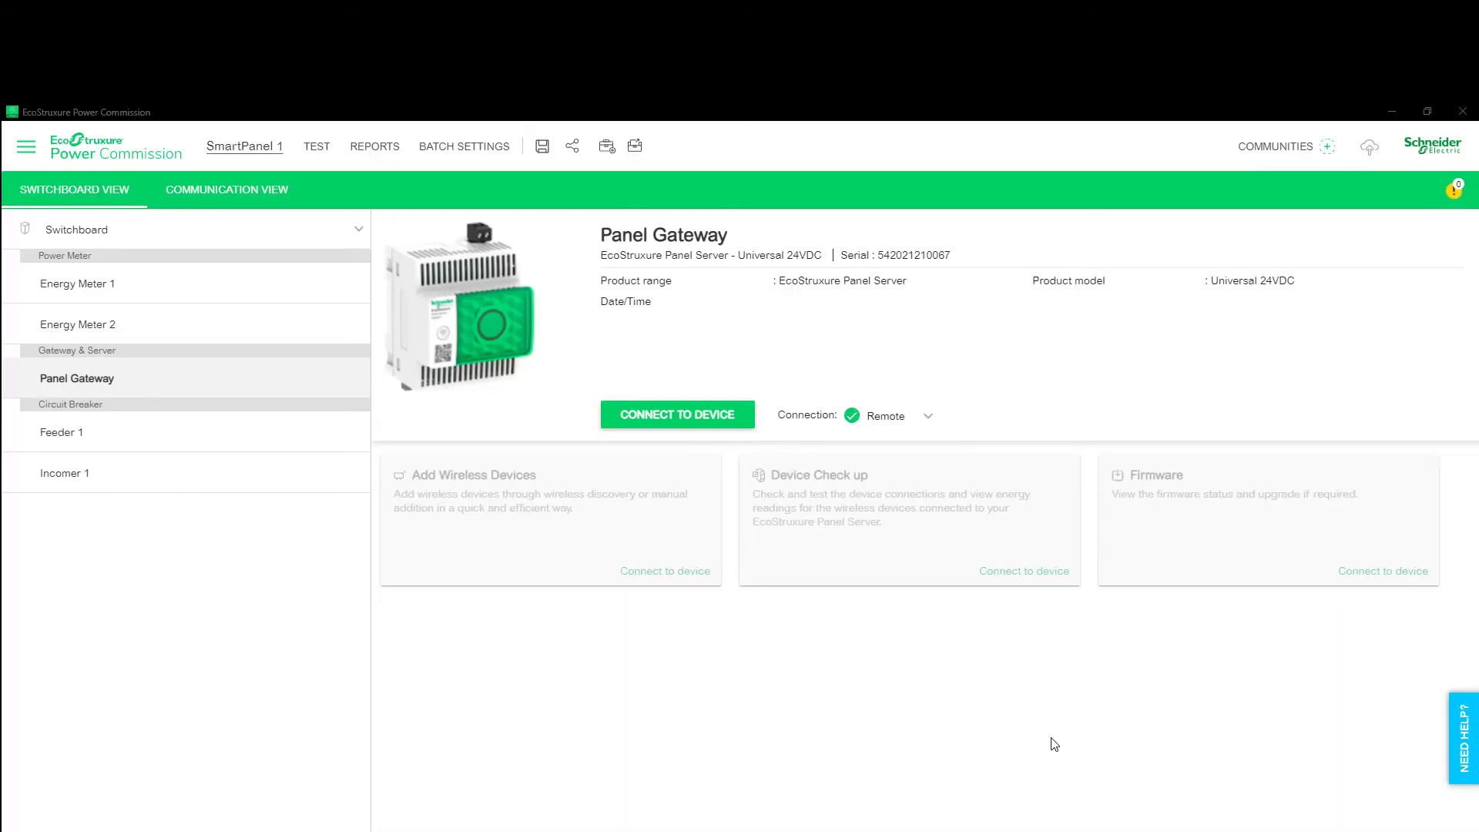
Step: Set up the communication test, rename Feeder 1 and Incomer 1 to Feeder and Incomer, and run it
{"action": "left_click", "coordinate": [316, 146]}
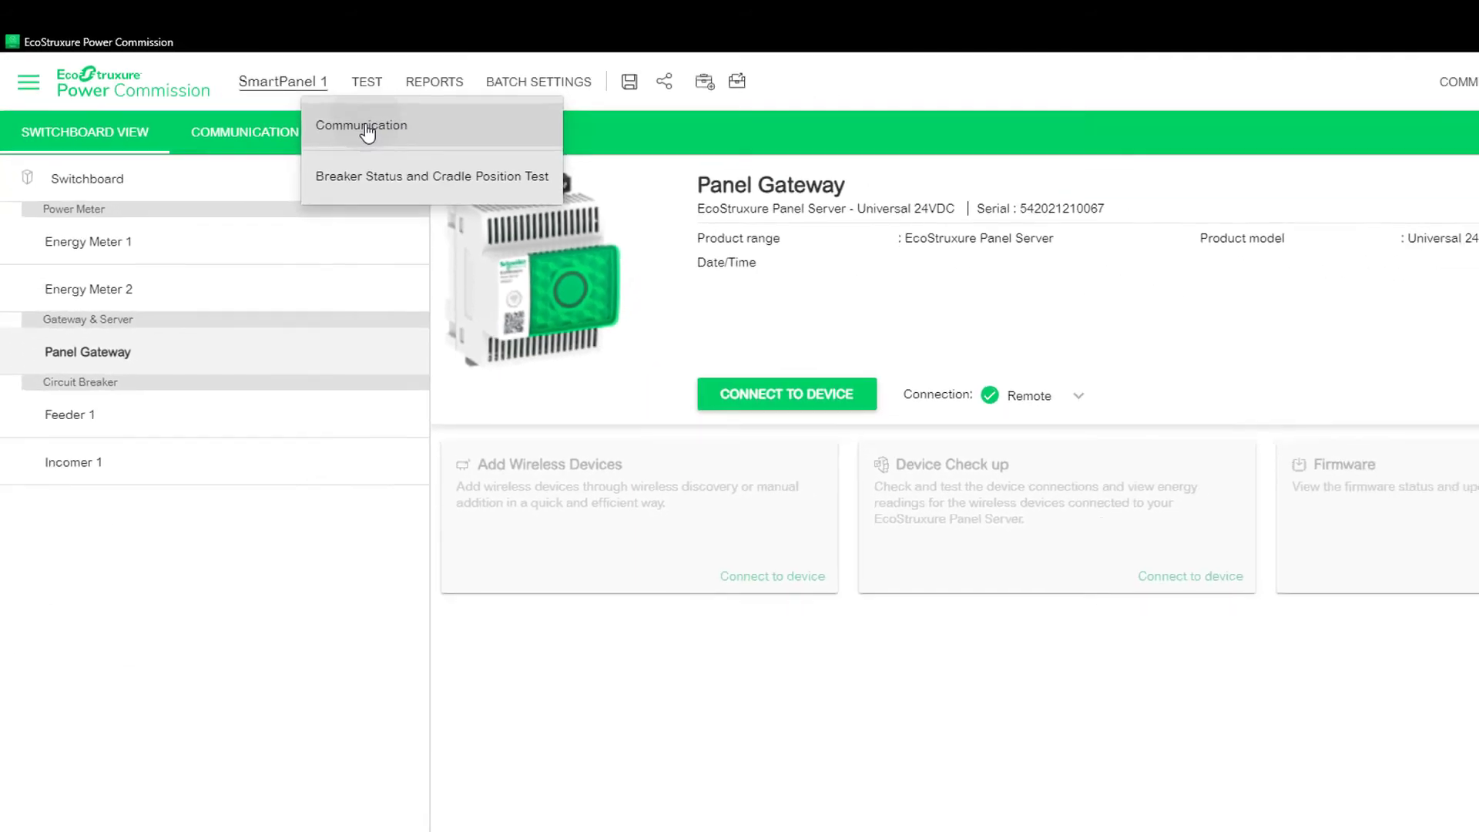
{"action": "left_click", "coordinate": [501, 206]}
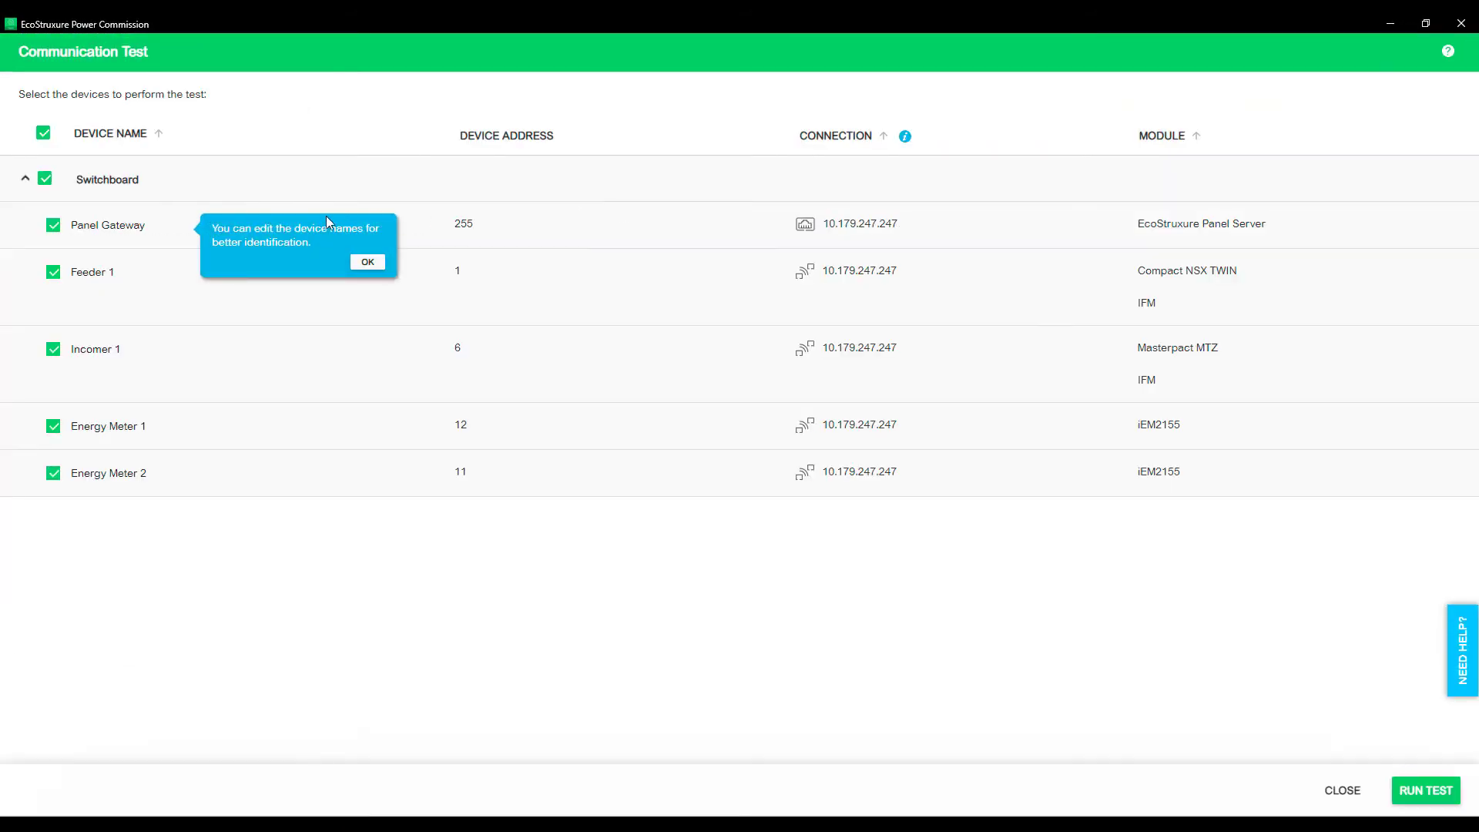
{"action": "left_click", "coordinate": [367, 264]}
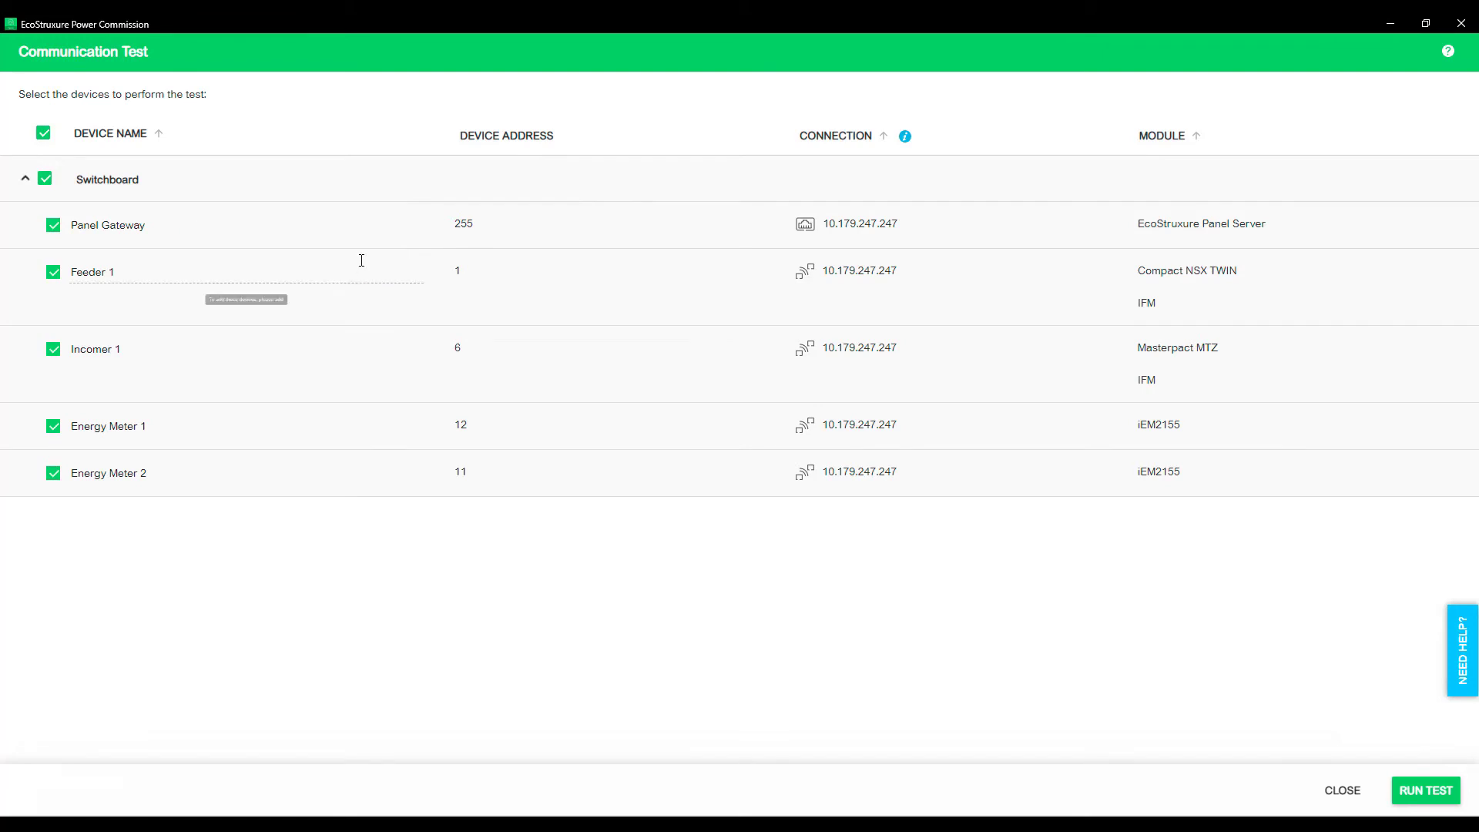
{"action": "left_click", "coordinate": [130, 271]}
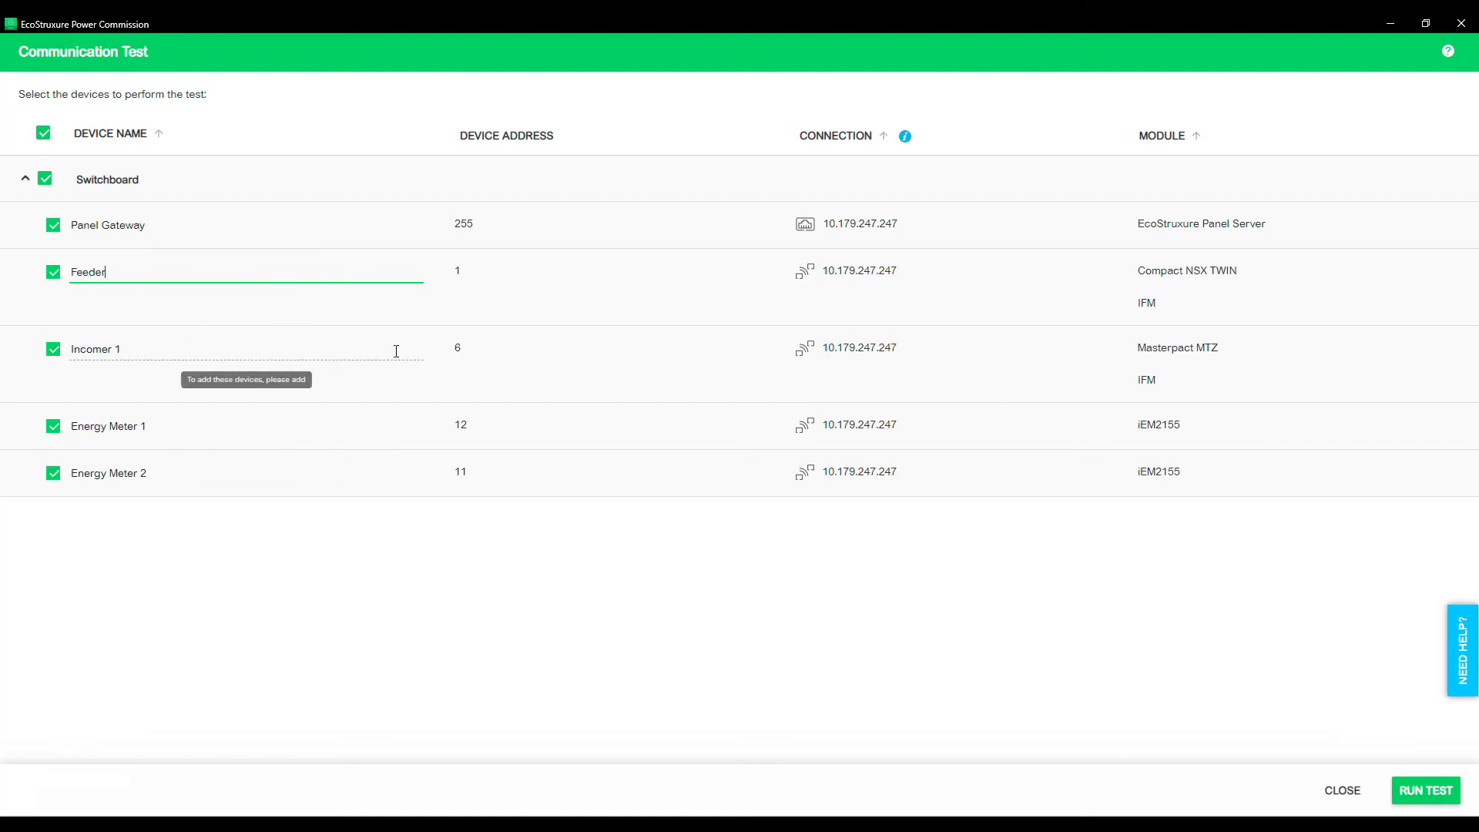
{"action": "left_click", "coordinate": [173, 347]}
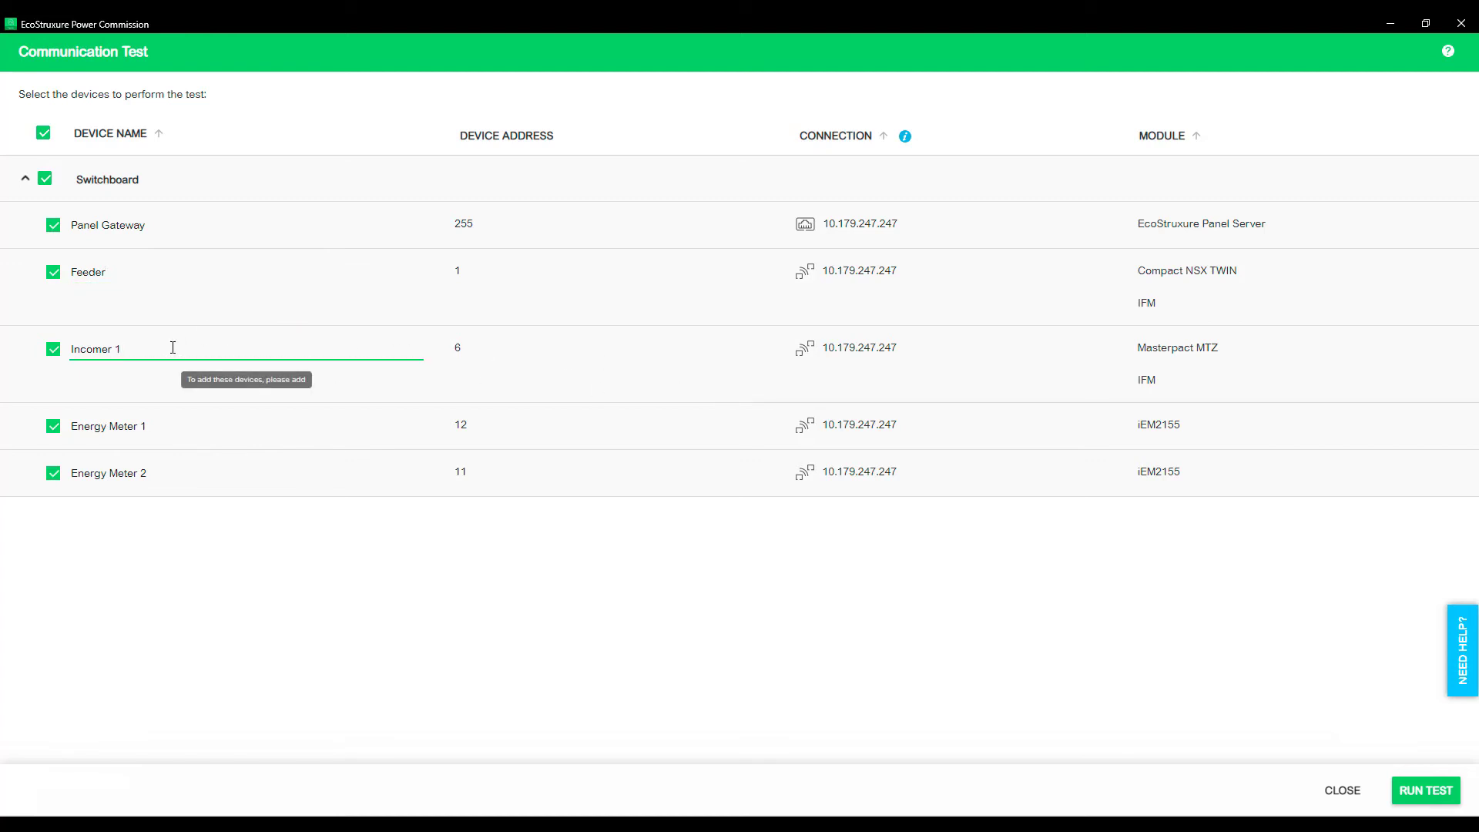
{"action": "left_click", "coordinate": [1433, 798]}
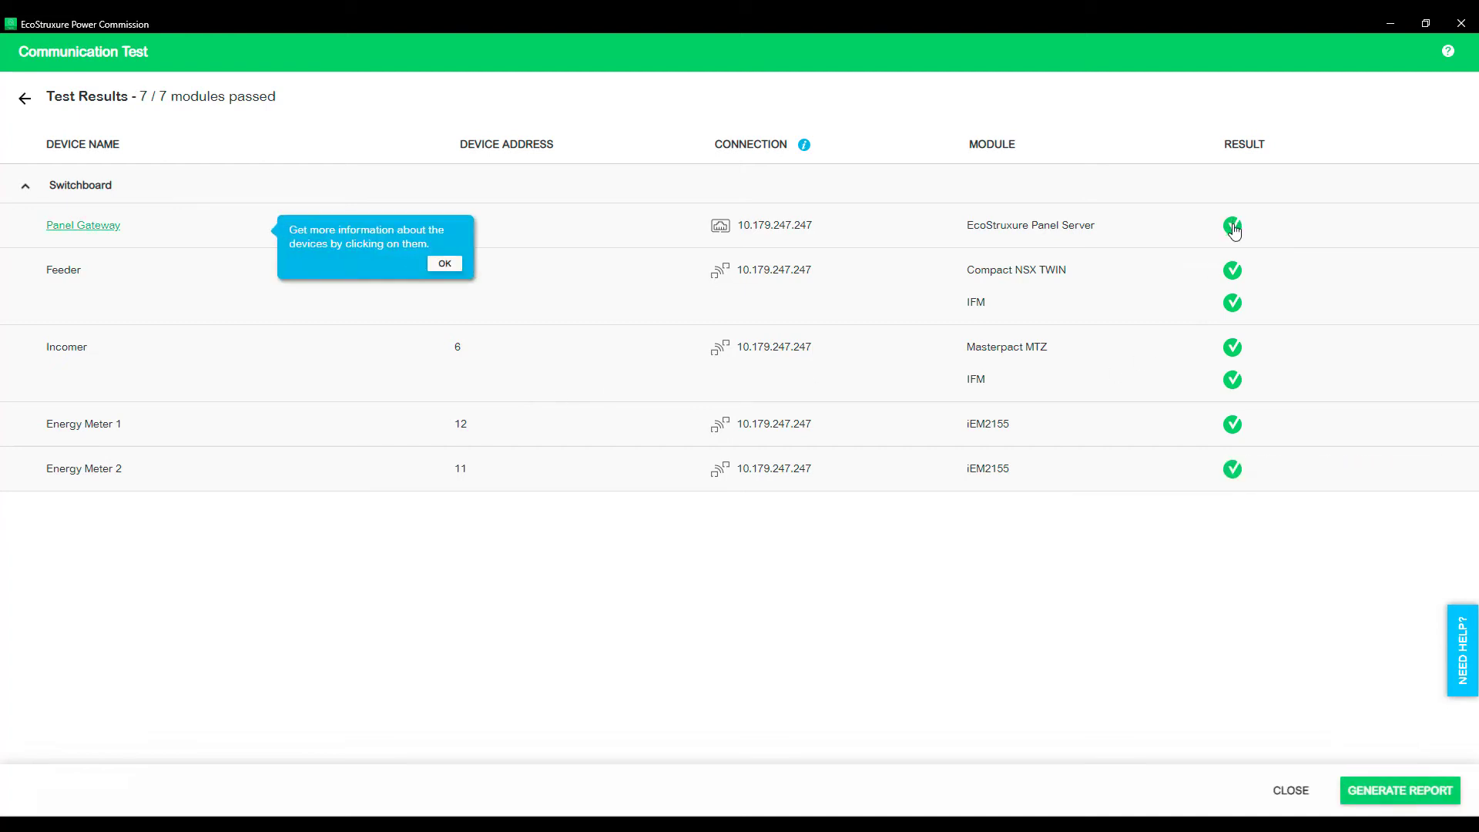
{"action": "left_click", "coordinate": [97, 231]}
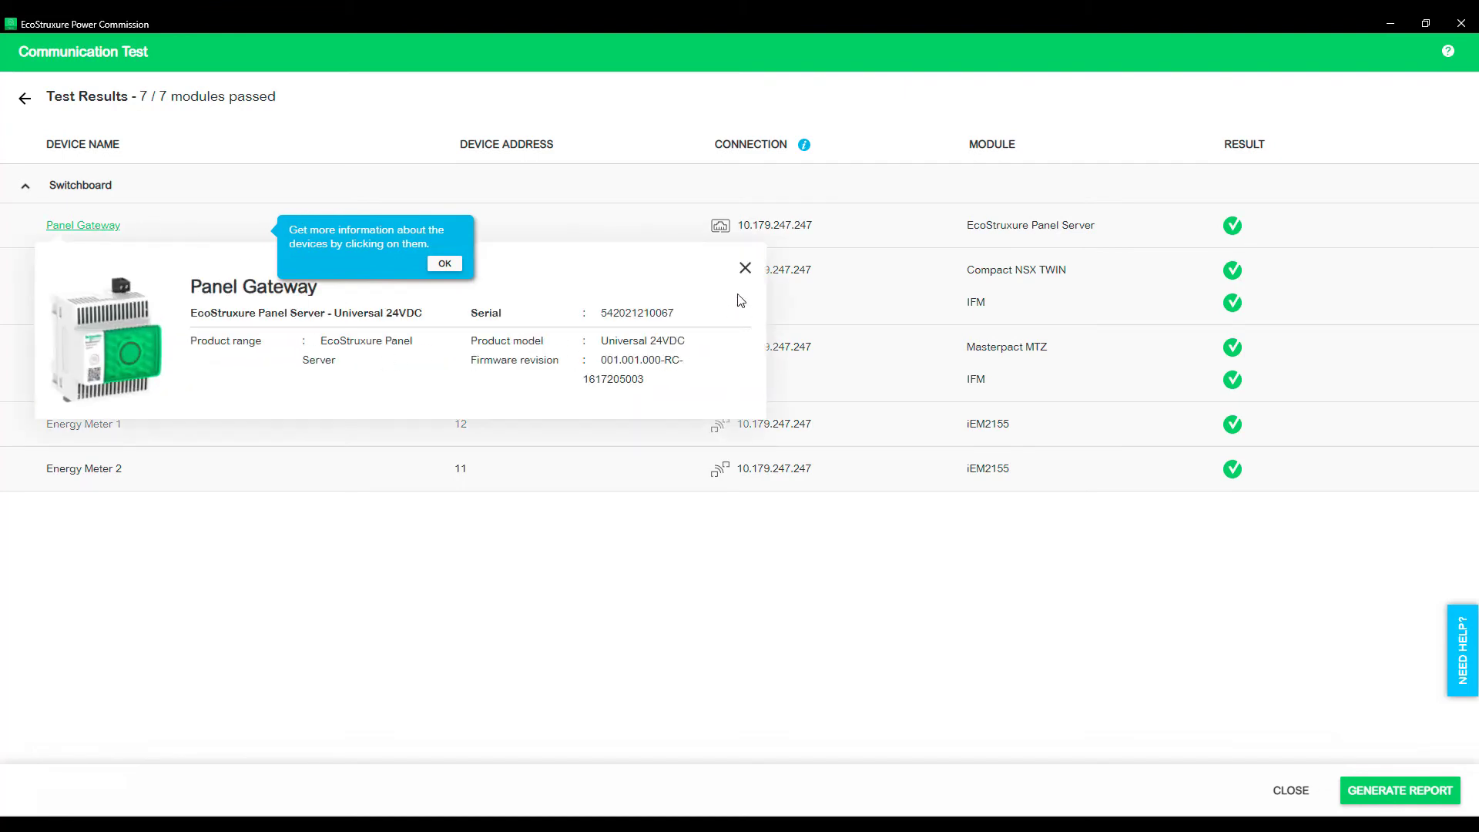
{"action": "left_click", "coordinate": [745, 270]}
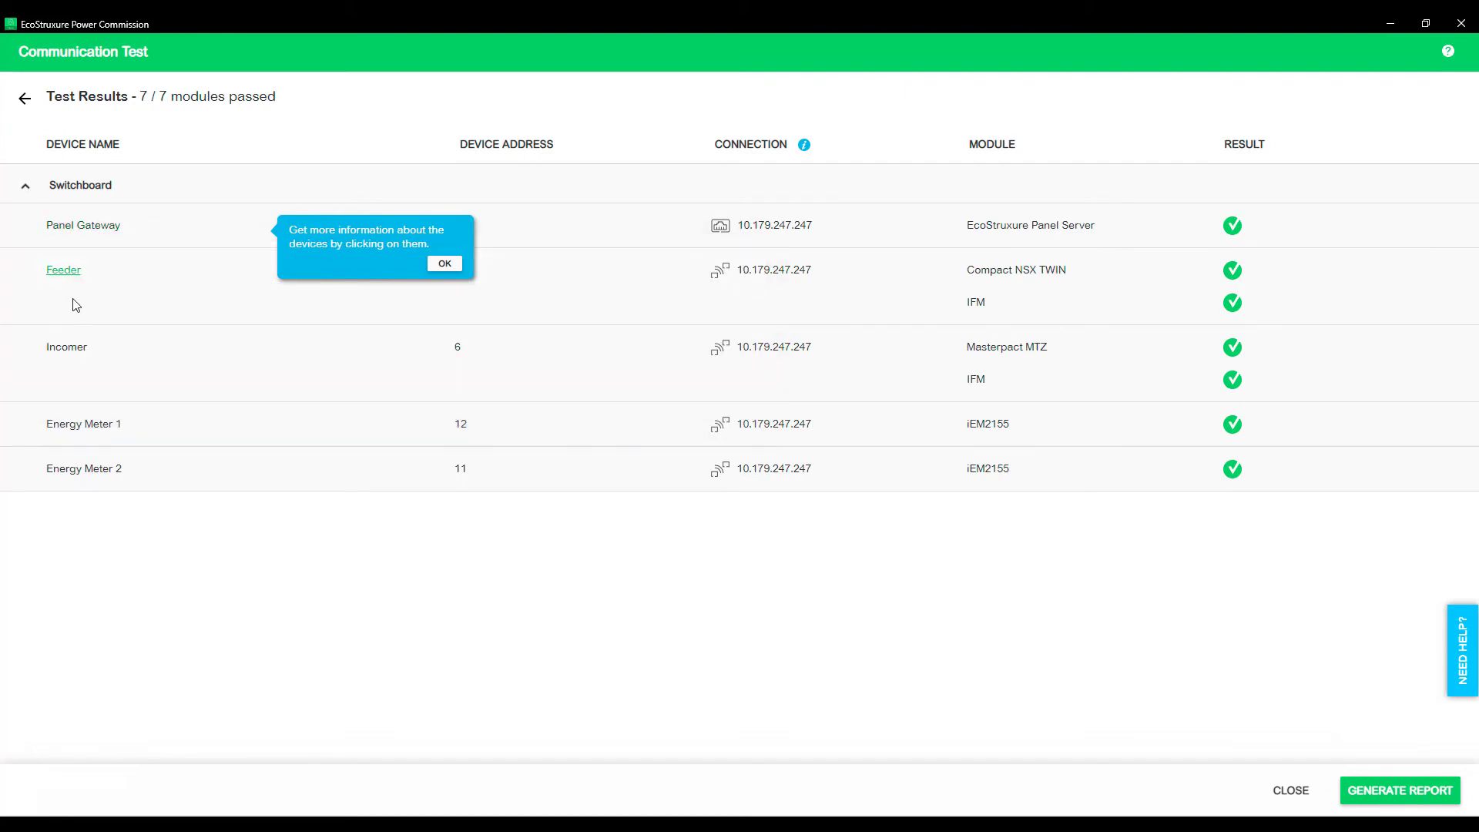
{"action": "left_click", "coordinate": [57, 350]}
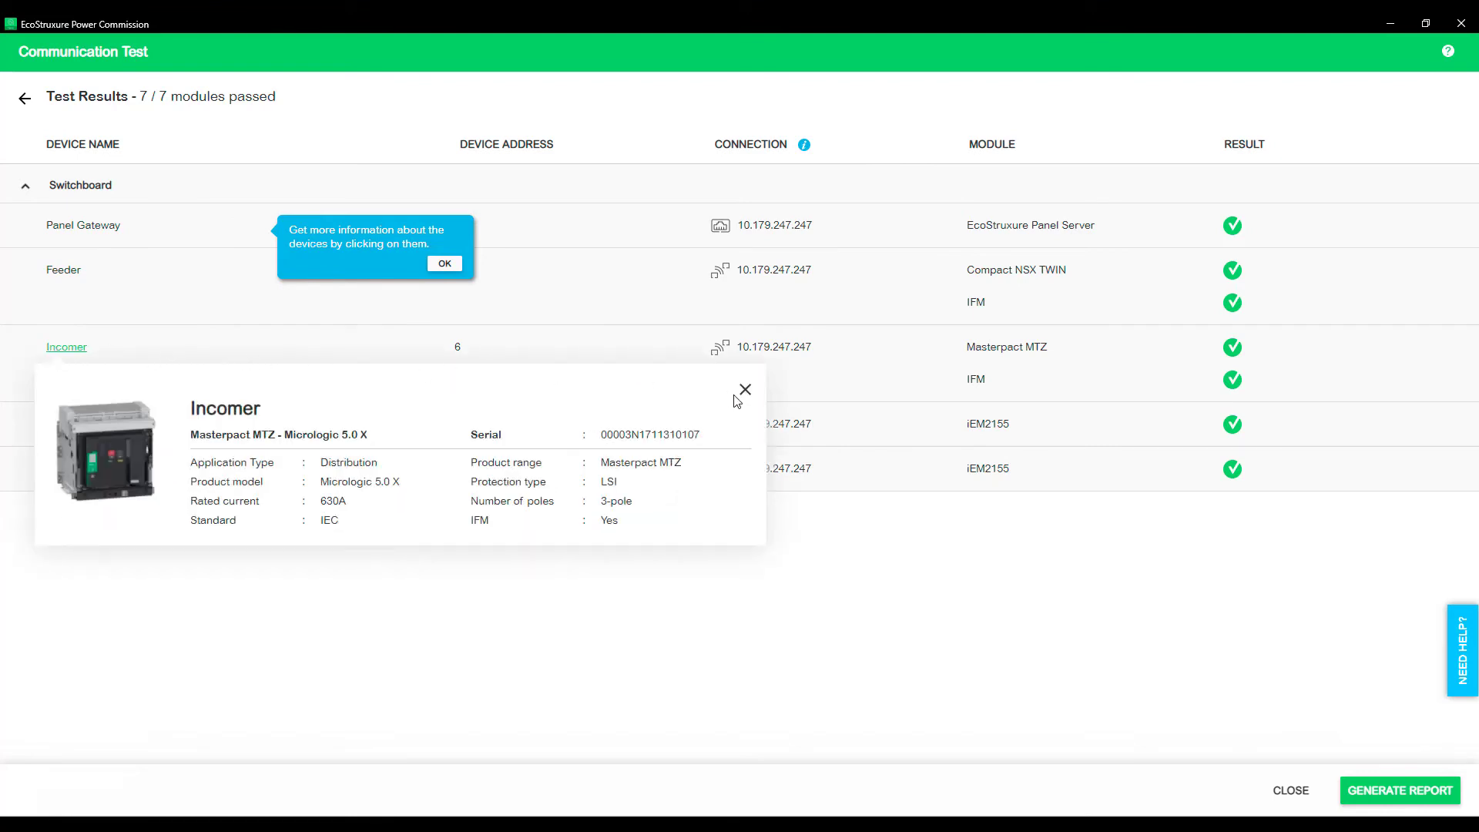
{"action": "left_click", "coordinate": [744, 389]}
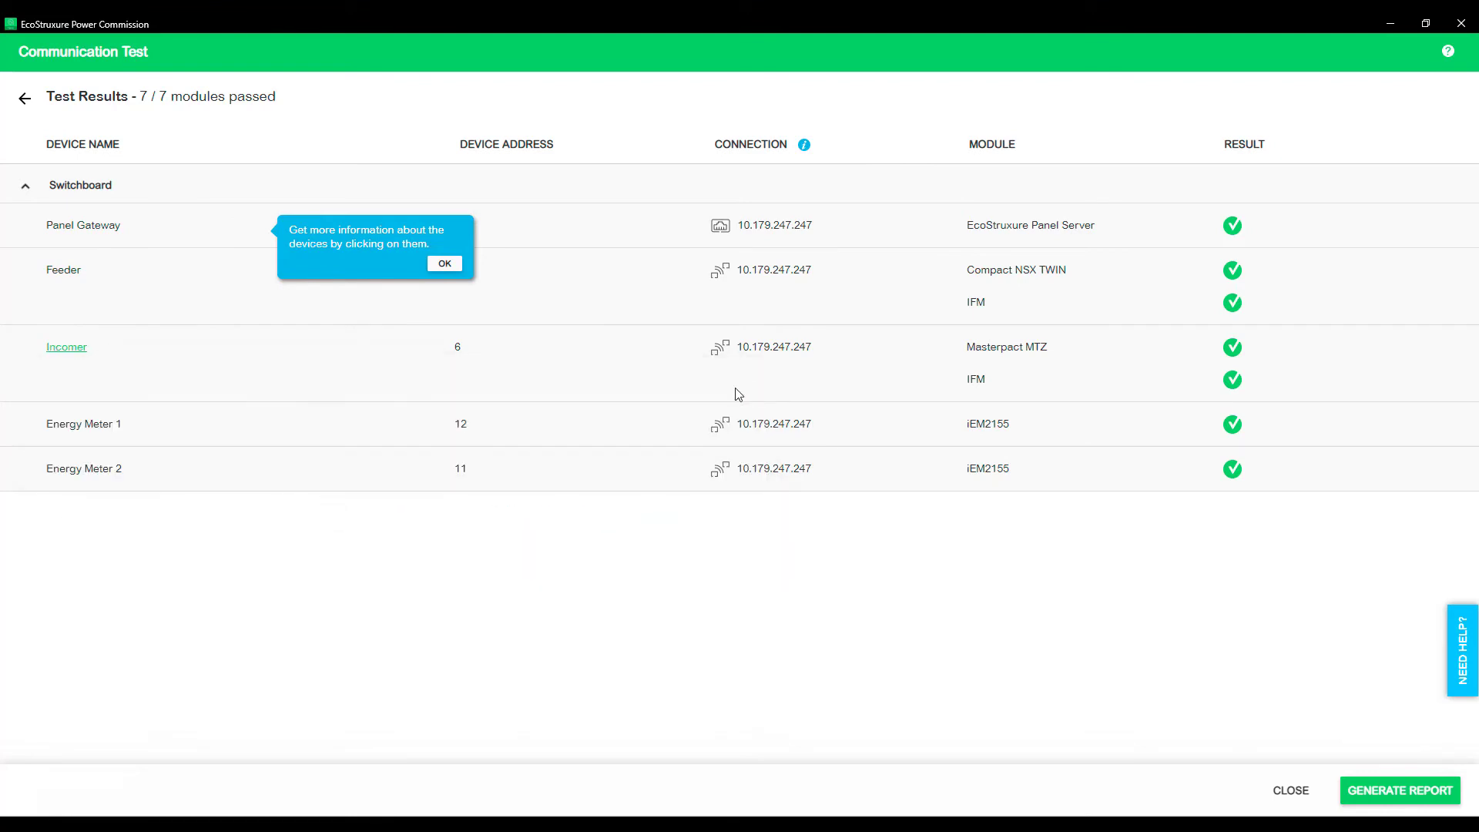
{"action": "left_click", "coordinate": [98, 425]}
{"action": "left_click", "coordinate": [743, 467]}
{"action": "mouse_move", "coordinate": [1234, 231]}
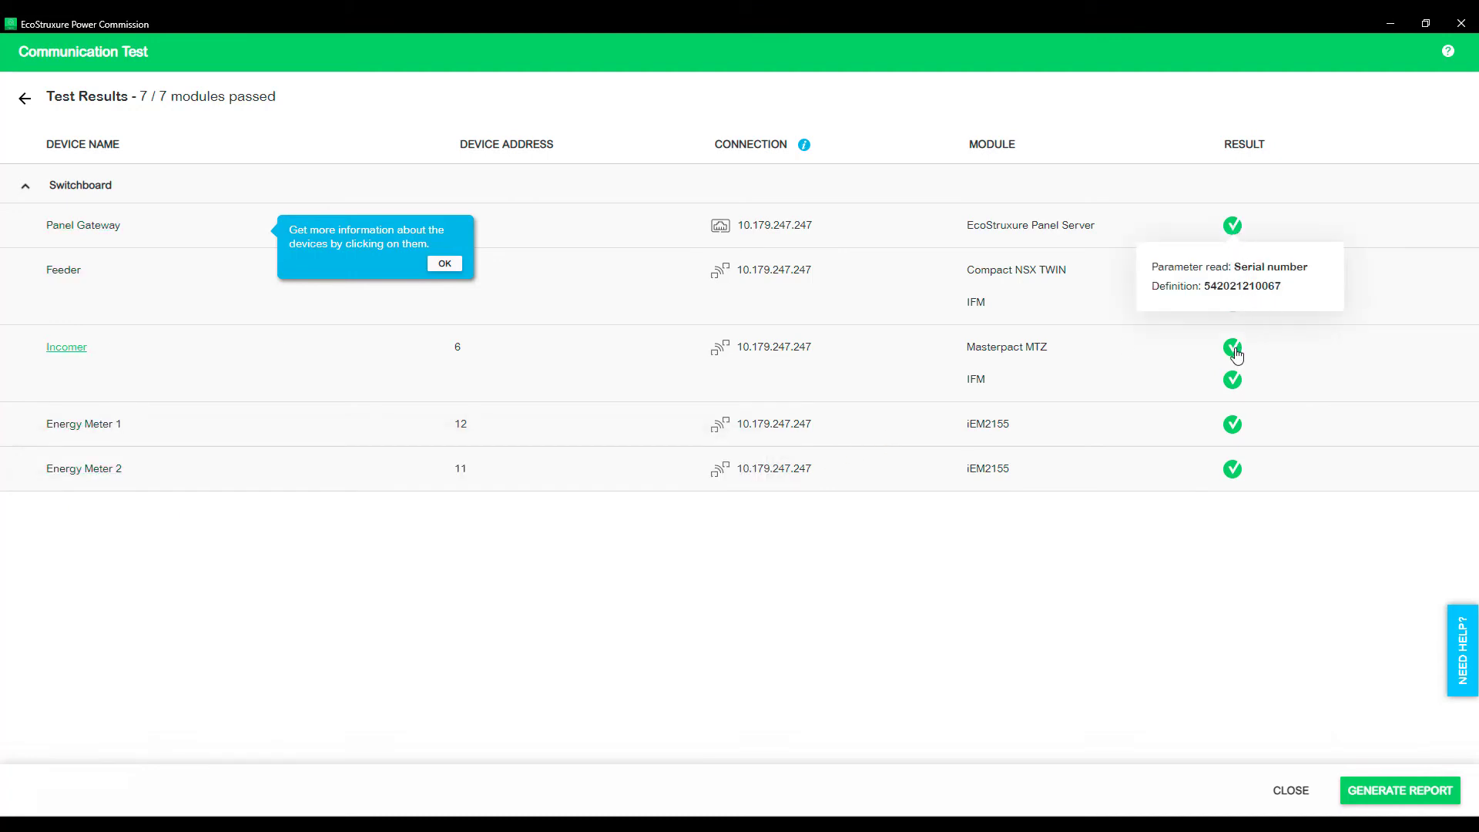
{"action": "mouse_move", "coordinate": [1237, 354]}
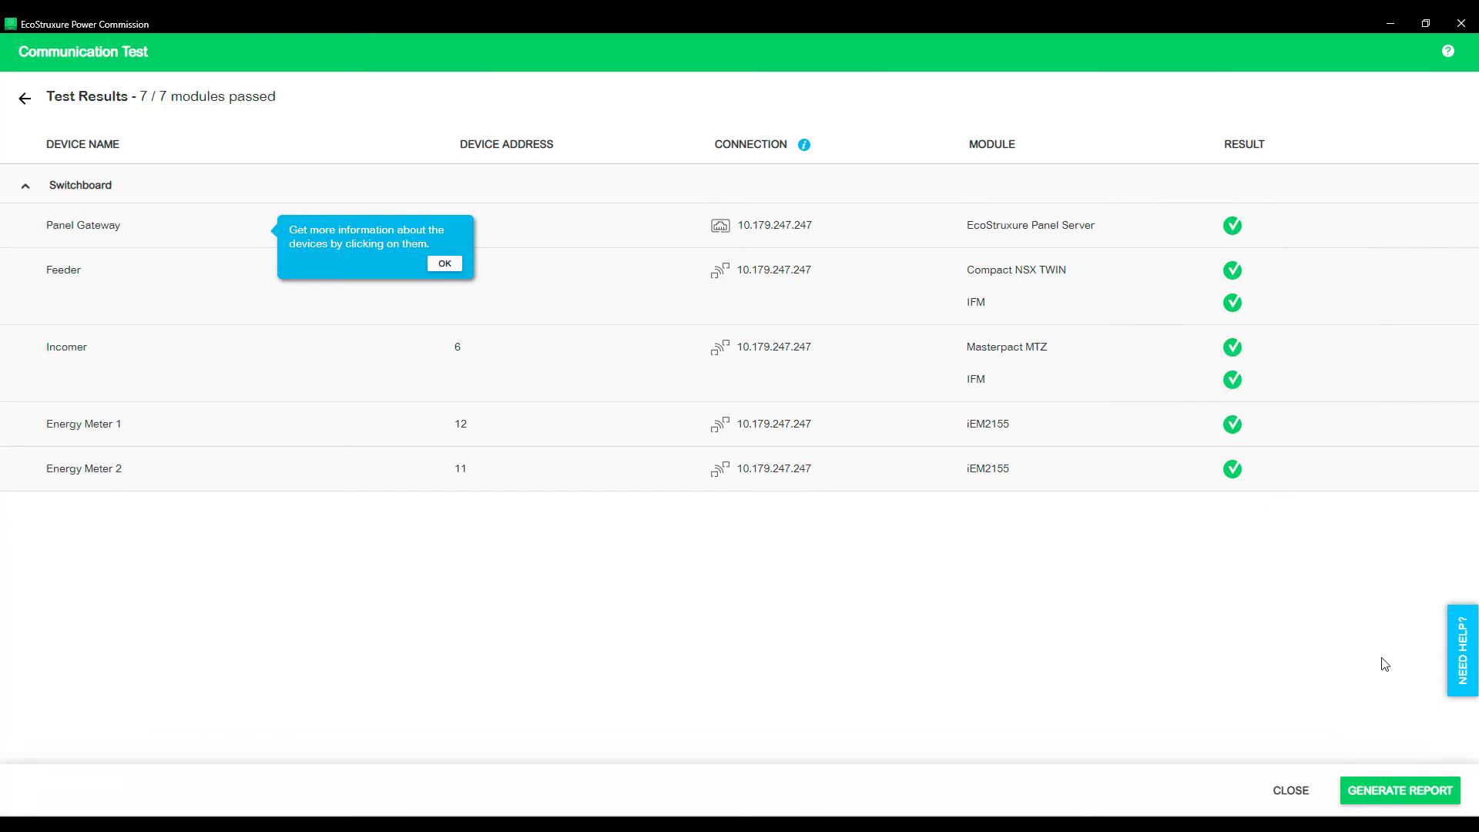
Step: Generate the communication test report in English, accepting the ABC hotel end user site details
{"action": "left_click", "coordinate": [1398, 794]}
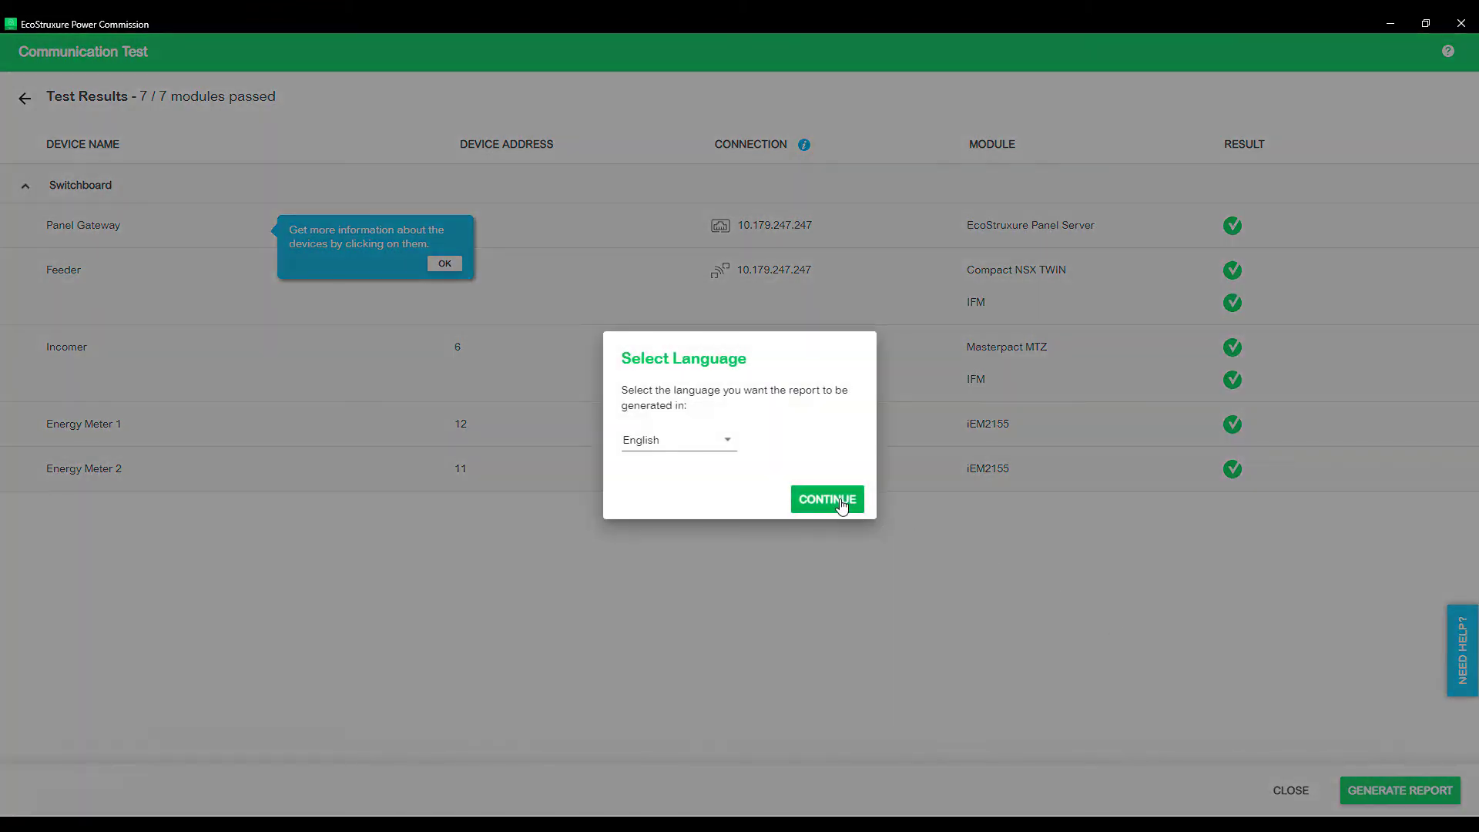
{"action": "left_click", "coordinate": [841, 502]}
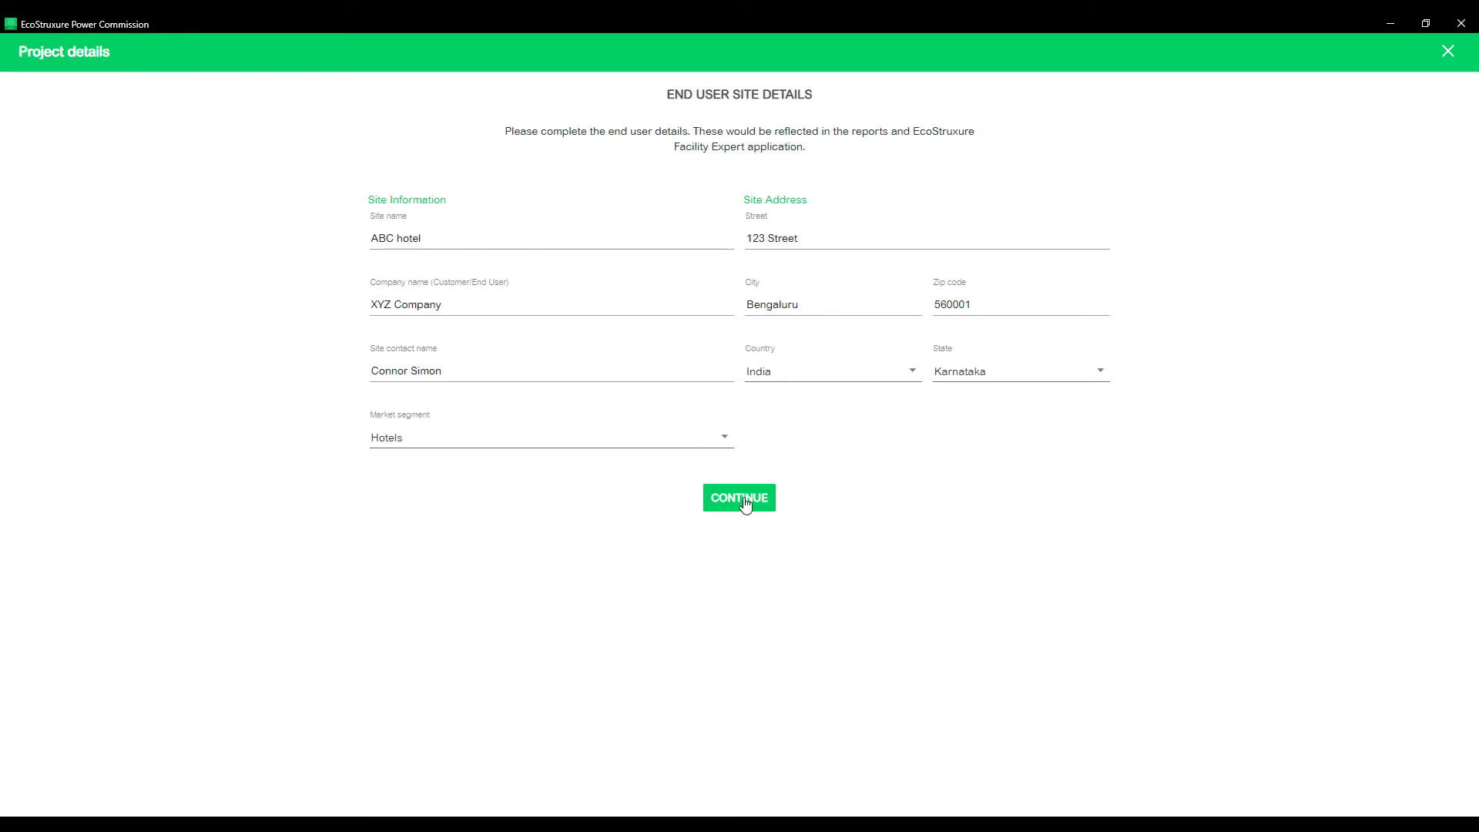
{"action": "left_click", "coordinate": [740, 498]}
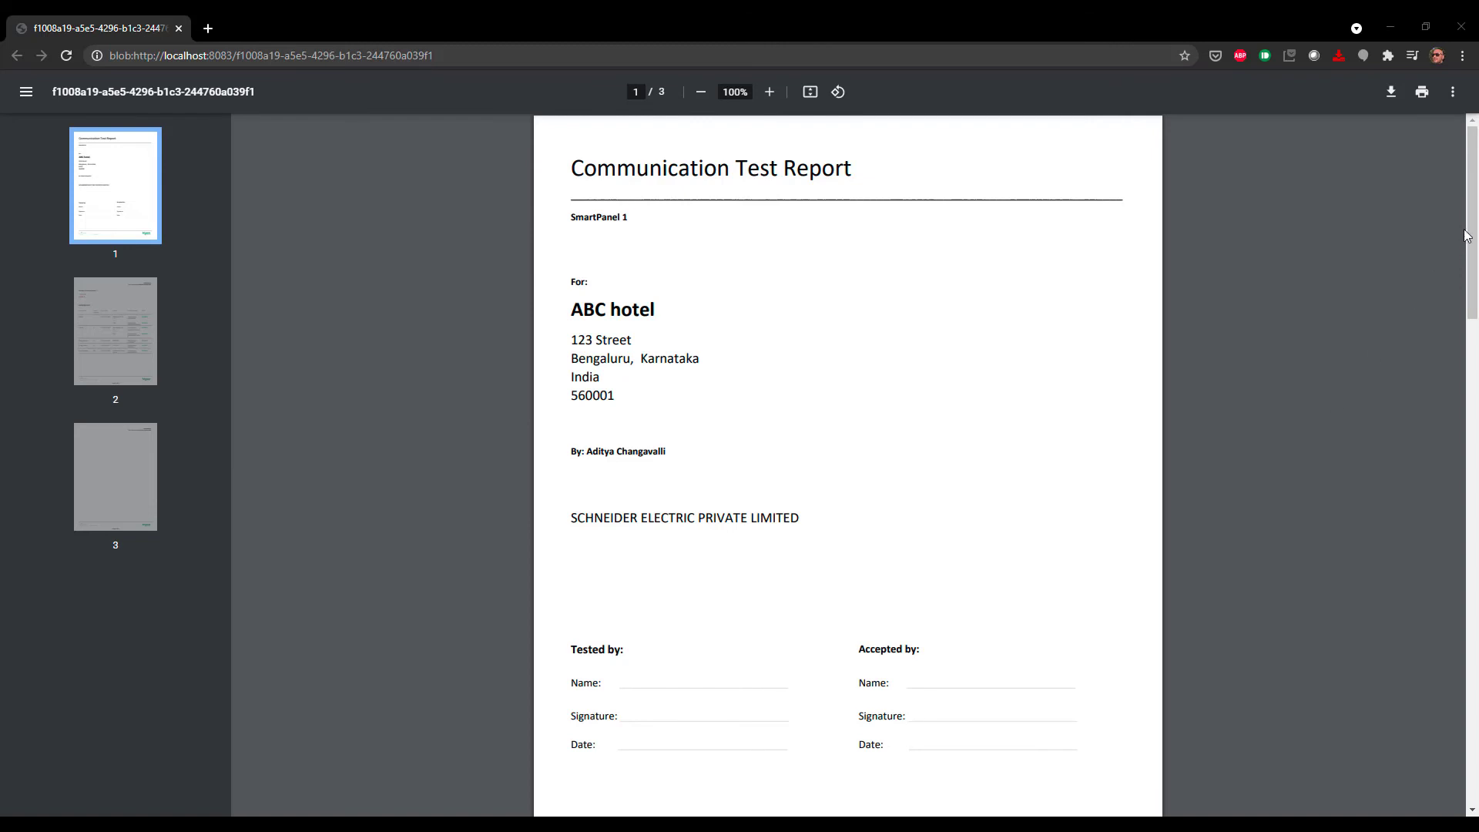
Step: Scroll through the three-page communication test report PDF
{"action": "left_click_drag", "start_coordinate": [1472, 223], "coordinate": [1477, 453]}
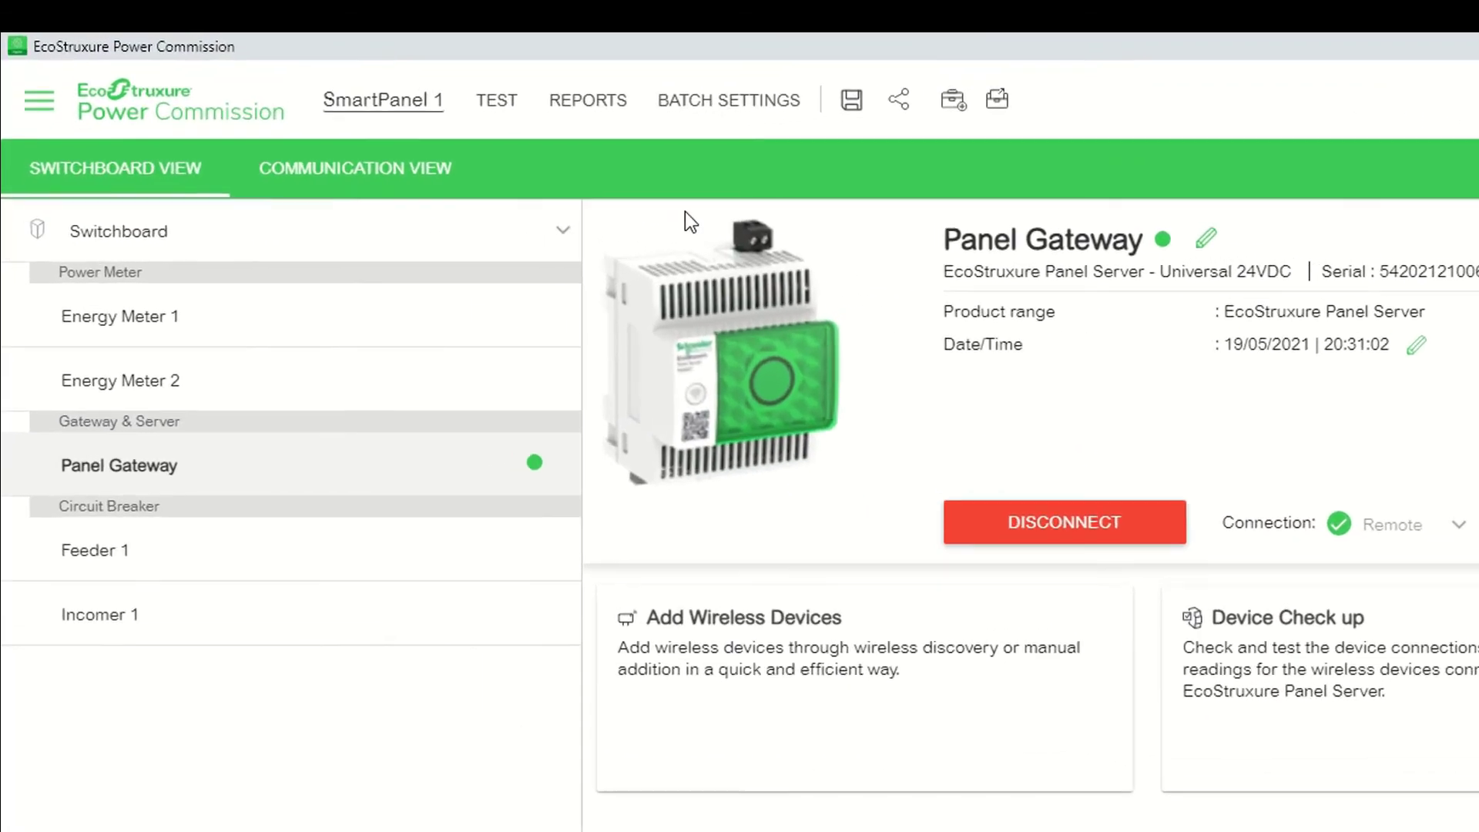
Step: Generate the Project Report (NEW) for SmartPanel 1 with English as the report language
{"action": "left_click", "coordinate": [592, 105]}
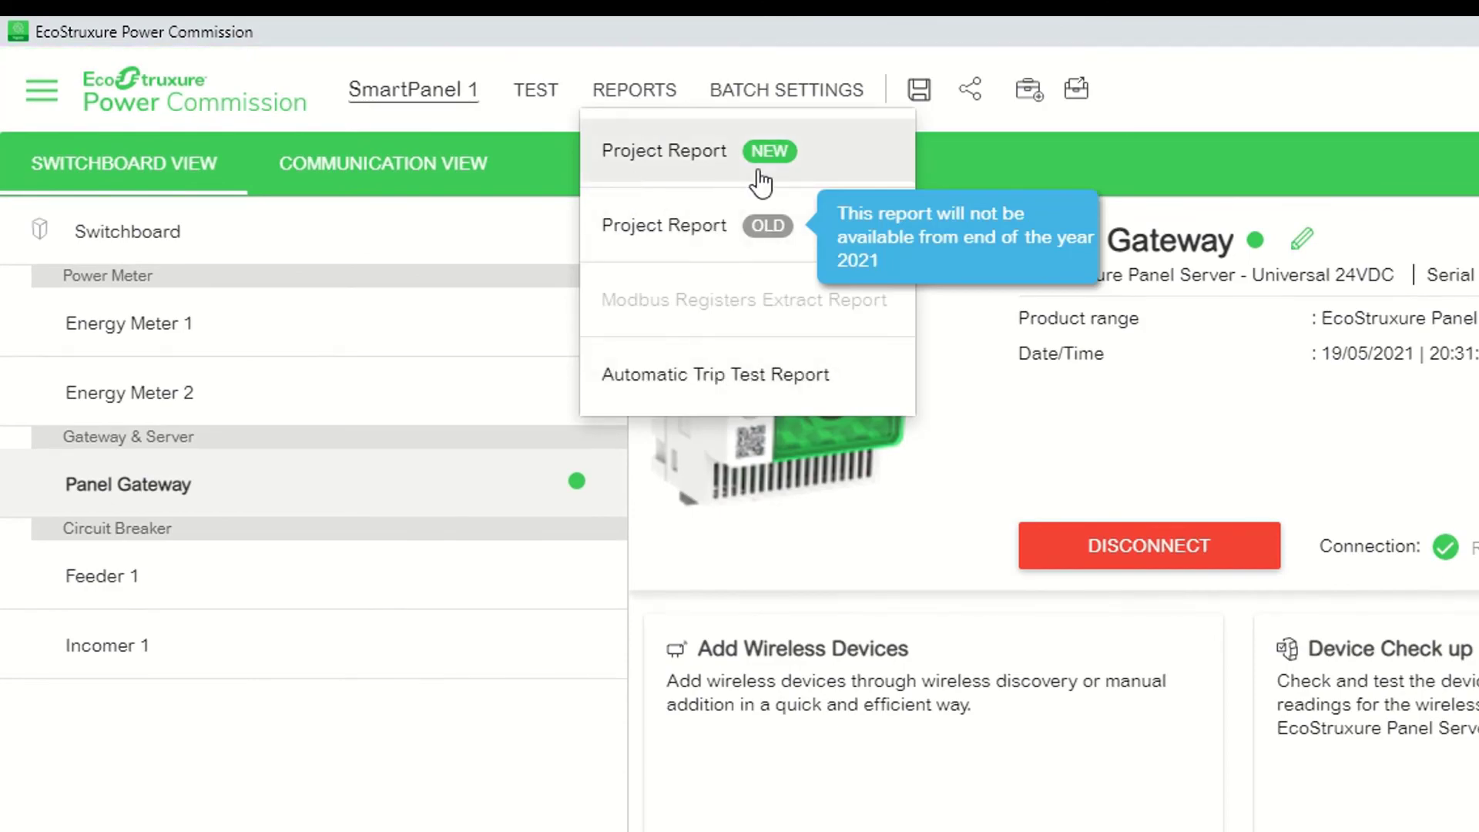
{"action": "left_click", "coordinate": [681, 175]}
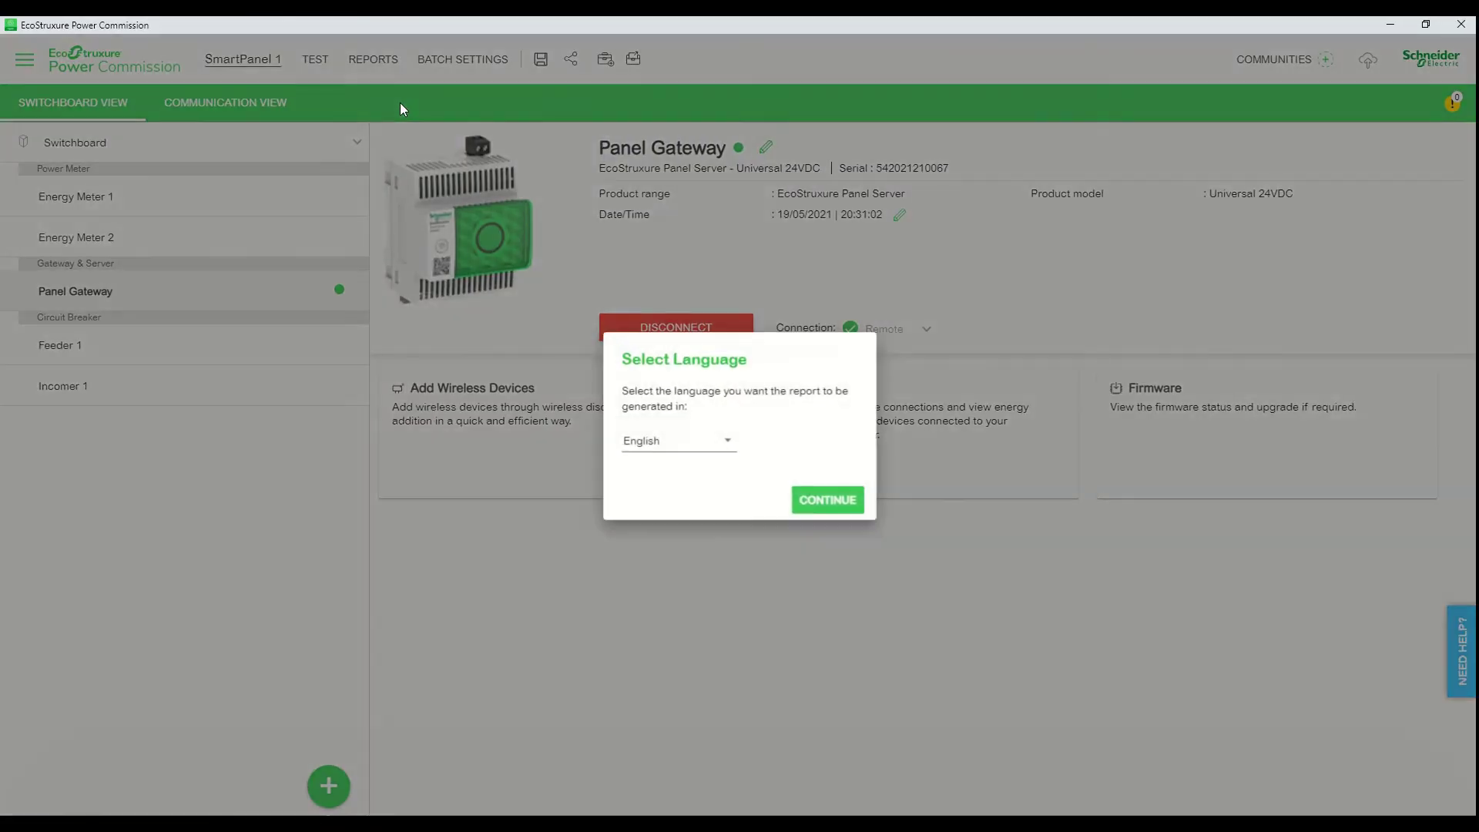
{"action": "left_click", "coordinate": [688, 453]}
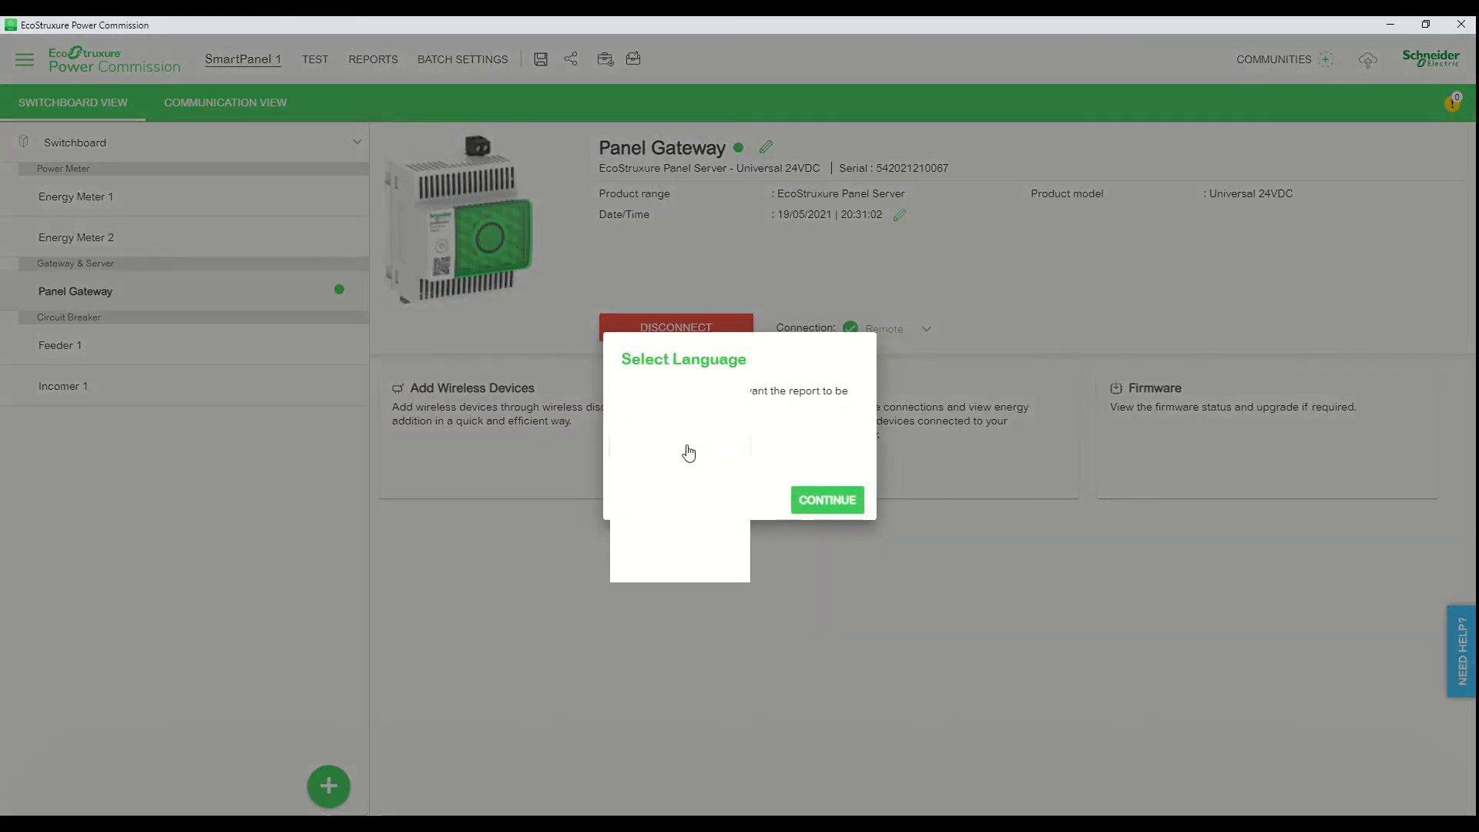
{"action": "scroll", "coordinate": [688, 463], "scroll_direction": "down", "scroll_amount": 3}
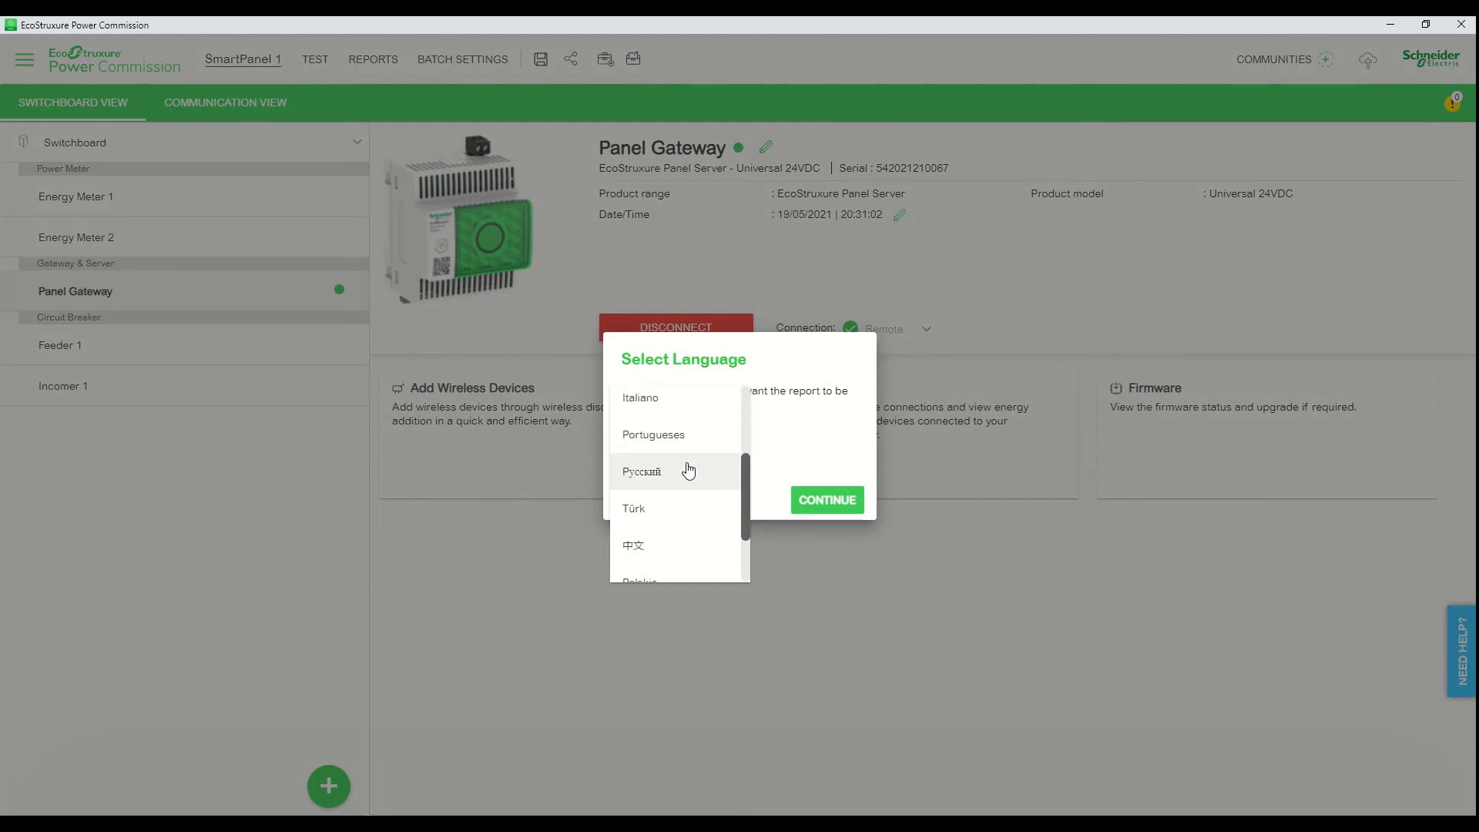
{"action": "scroll", "coordinate": [689, 470], "scroll_direction": "up", "scroll_amount": 3}
{"action": "left_click", "coordinate": [674, 446]}
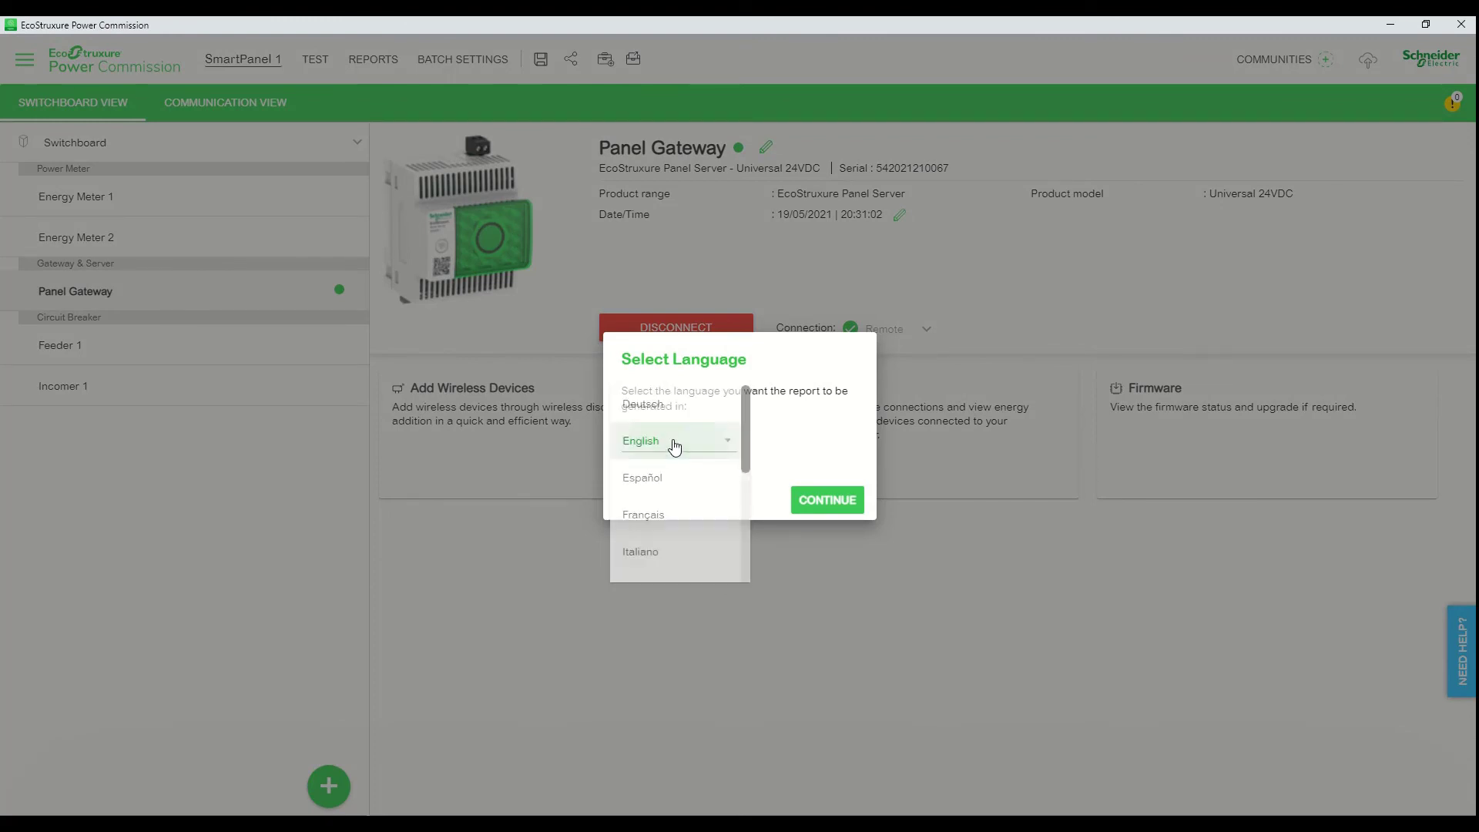
{"action": "left_click", "coordinate": [818, 500]}
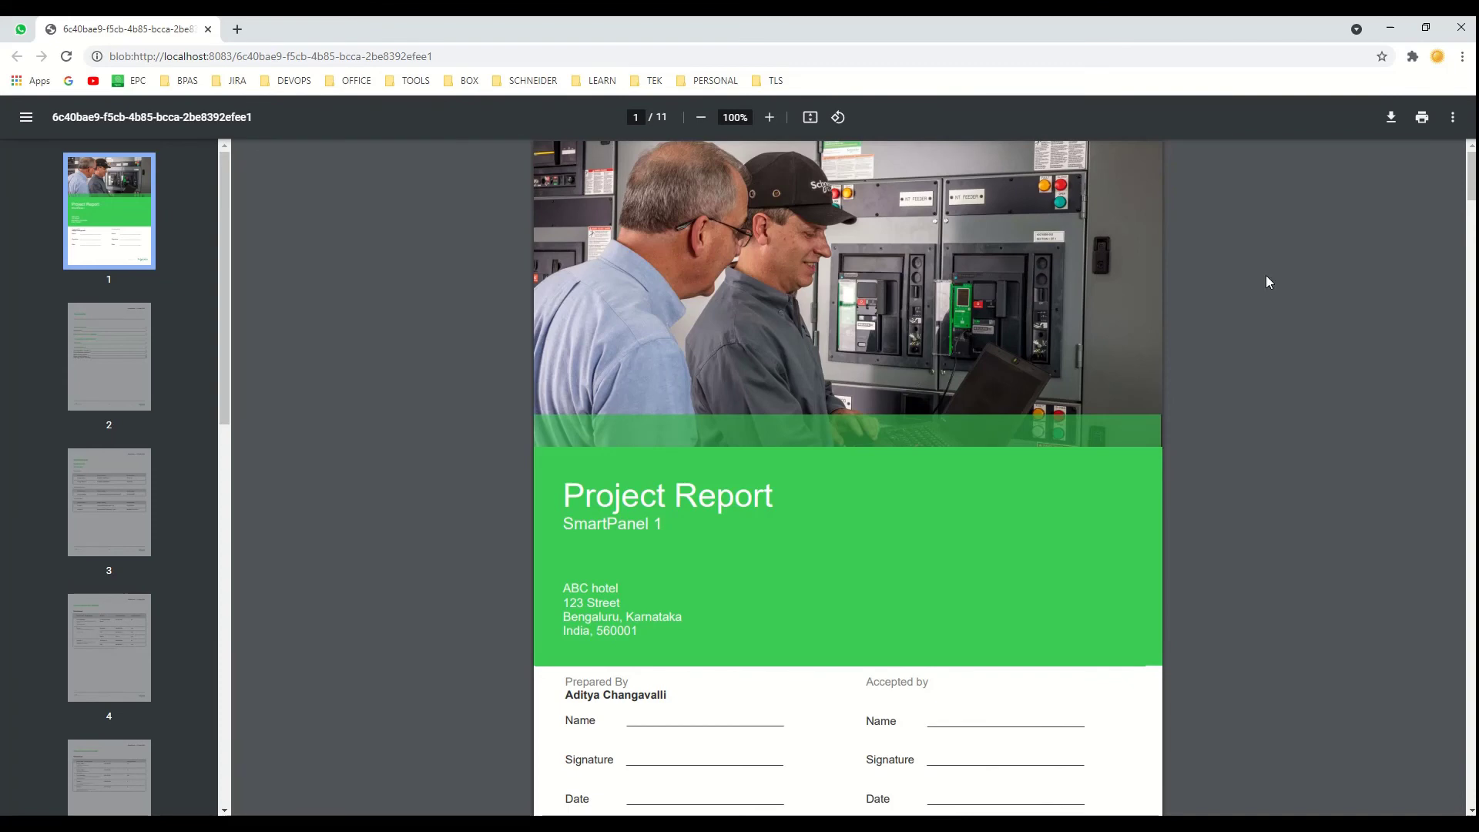
Step: Save the project report PDF to the Desktop
{"action": "left_click", "coordinate": [1391, 117]}
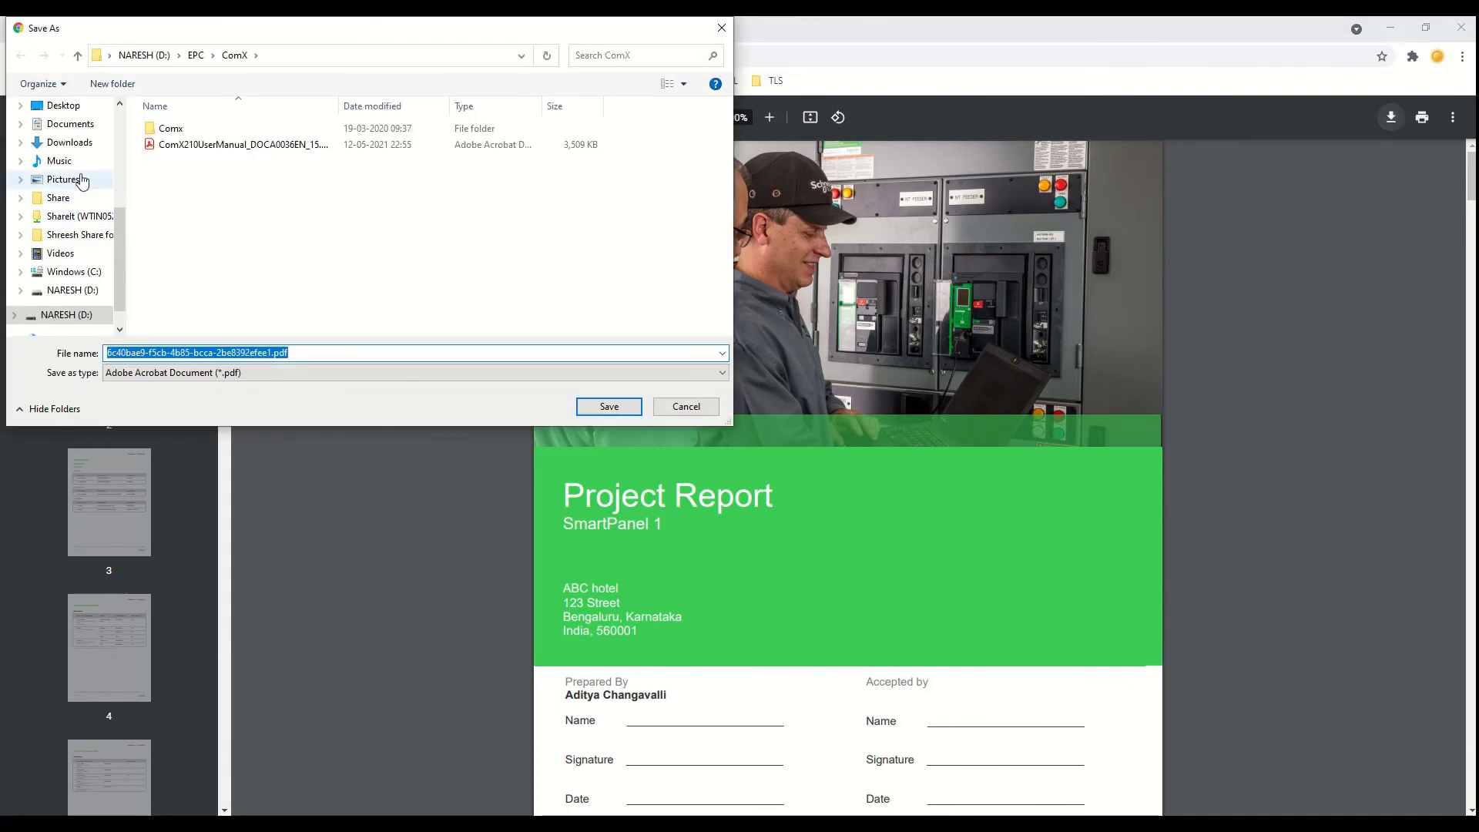
{"action": "left_click", "coordinate": [62, 106]}
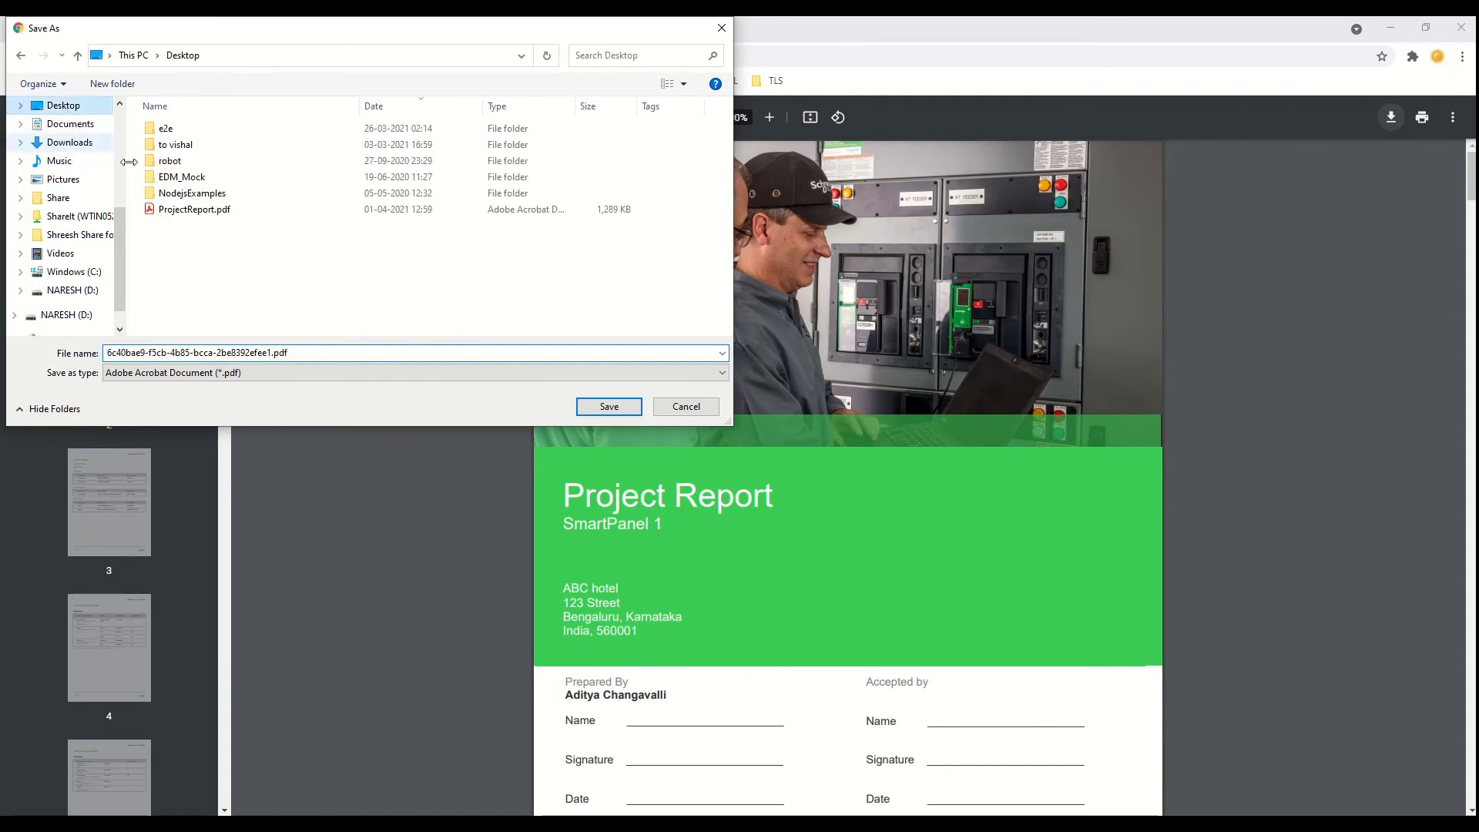
{"action": "left_click", "coordinate": [607, 407]}
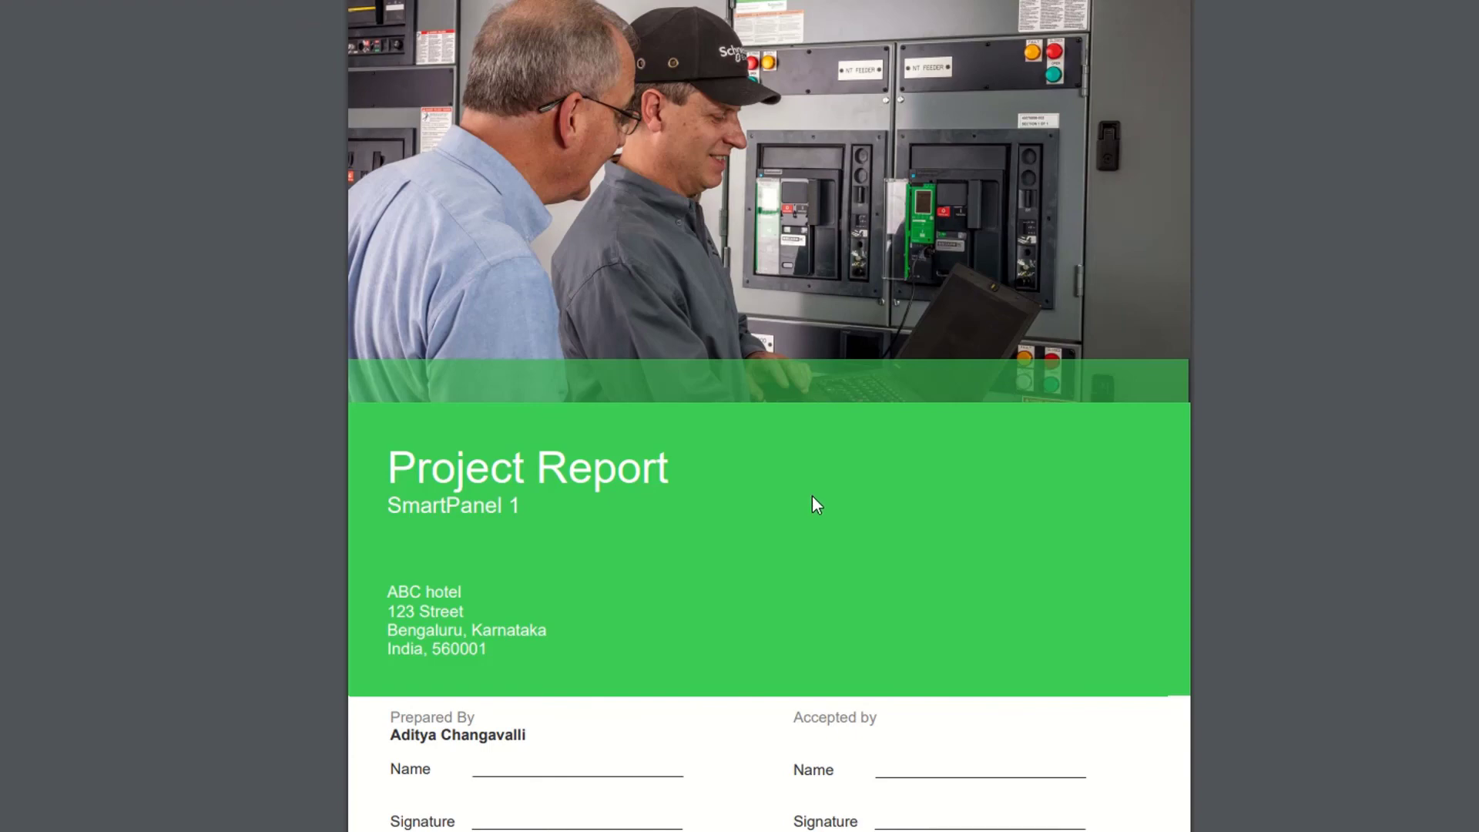
Step: Zoom in on the report and scroll from the cover to the contents page
{"action": "key", "text": "ctrl+plus"}
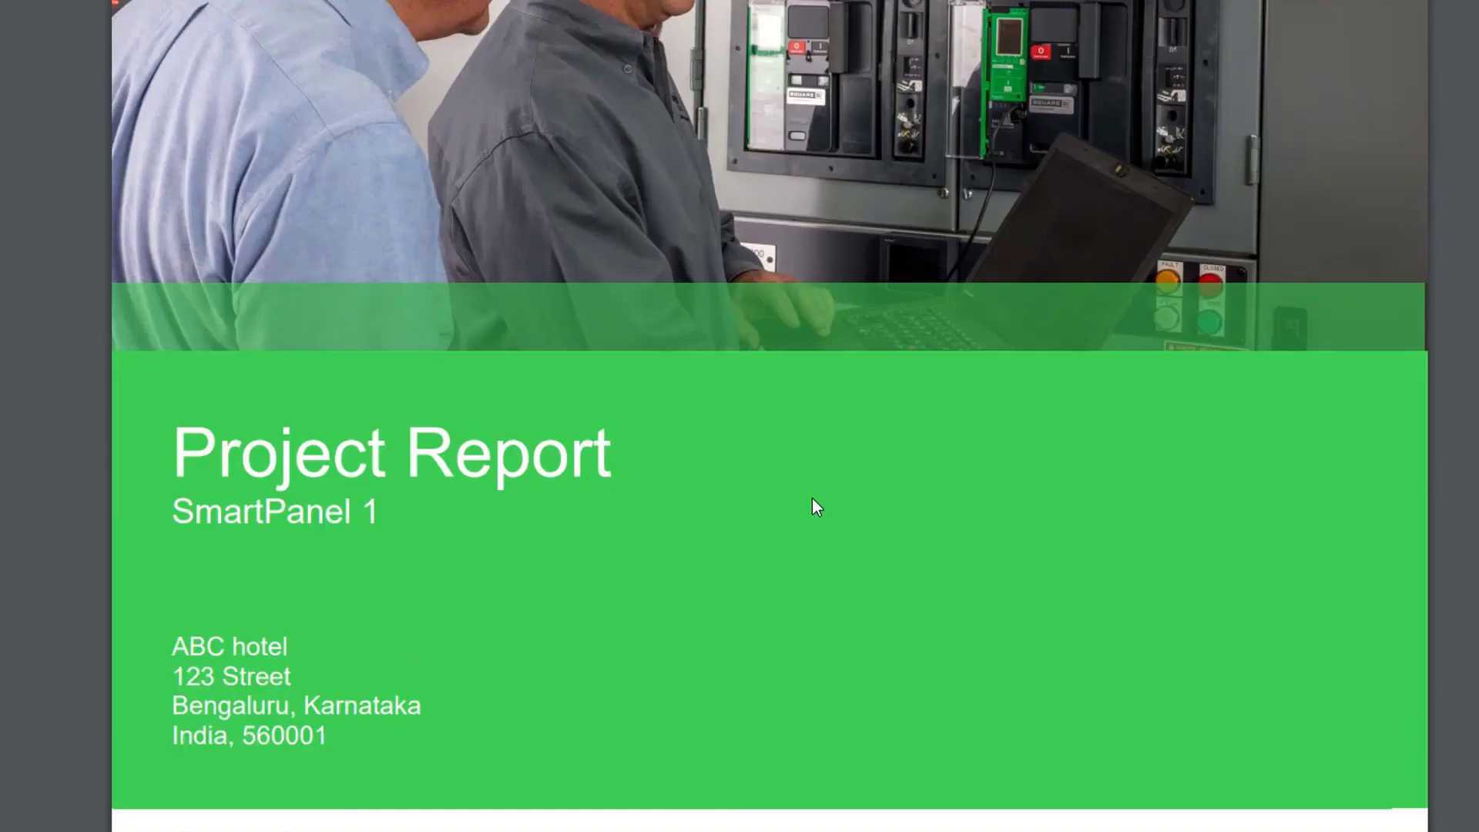
{"action": "scroll", "coordinate": [813, 500], "scroll_direction": "down", "scroll_amount": 5}
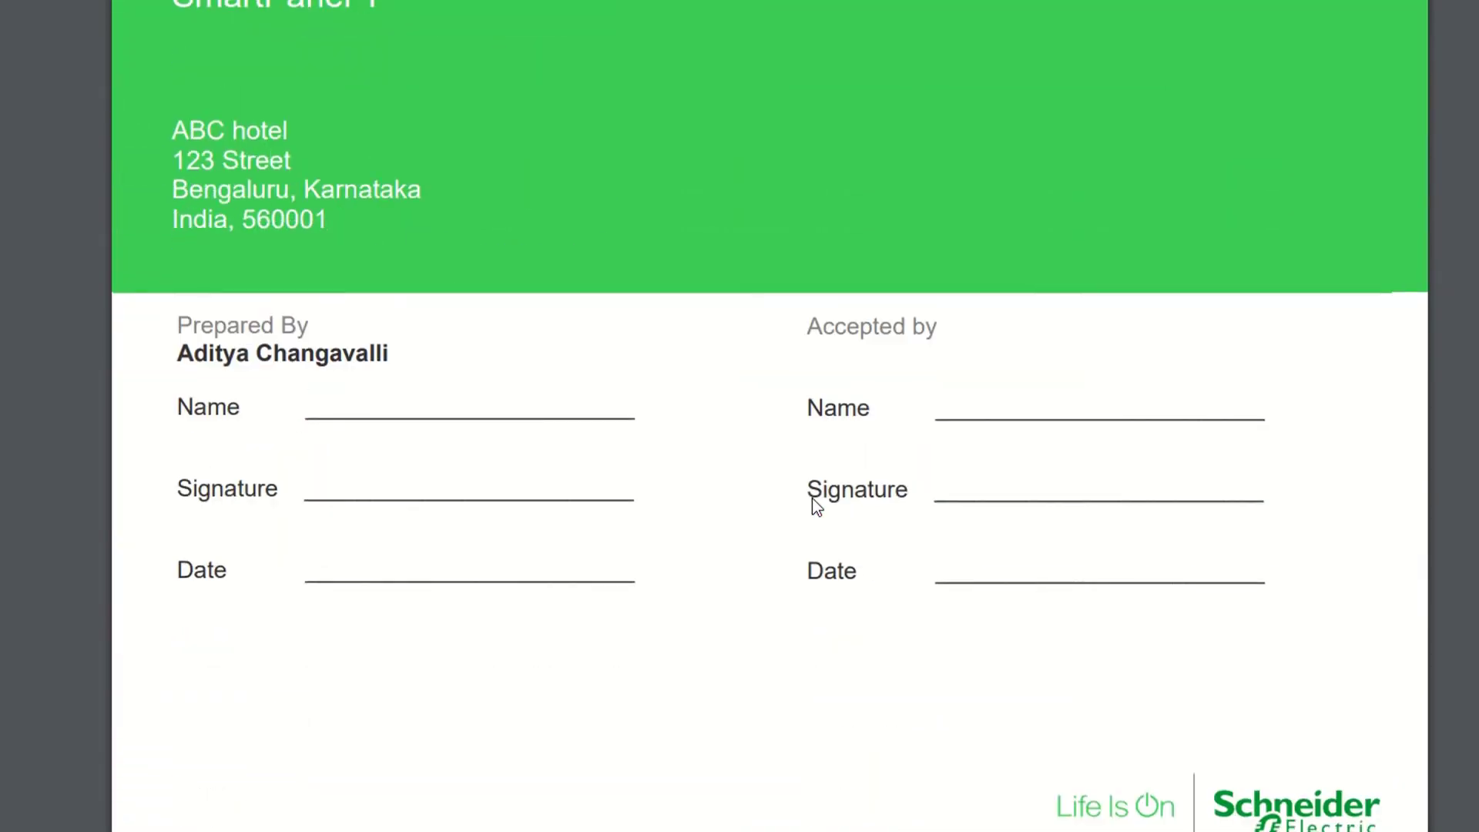
{"action": "scroll", "coordinate": [814, 501], "scroll_direction": "down", "scroll_amount": 10}
{"action": "scroll", "coordinate": [812, 498], "scroll_direction": "down", "scroll_amount": 5}
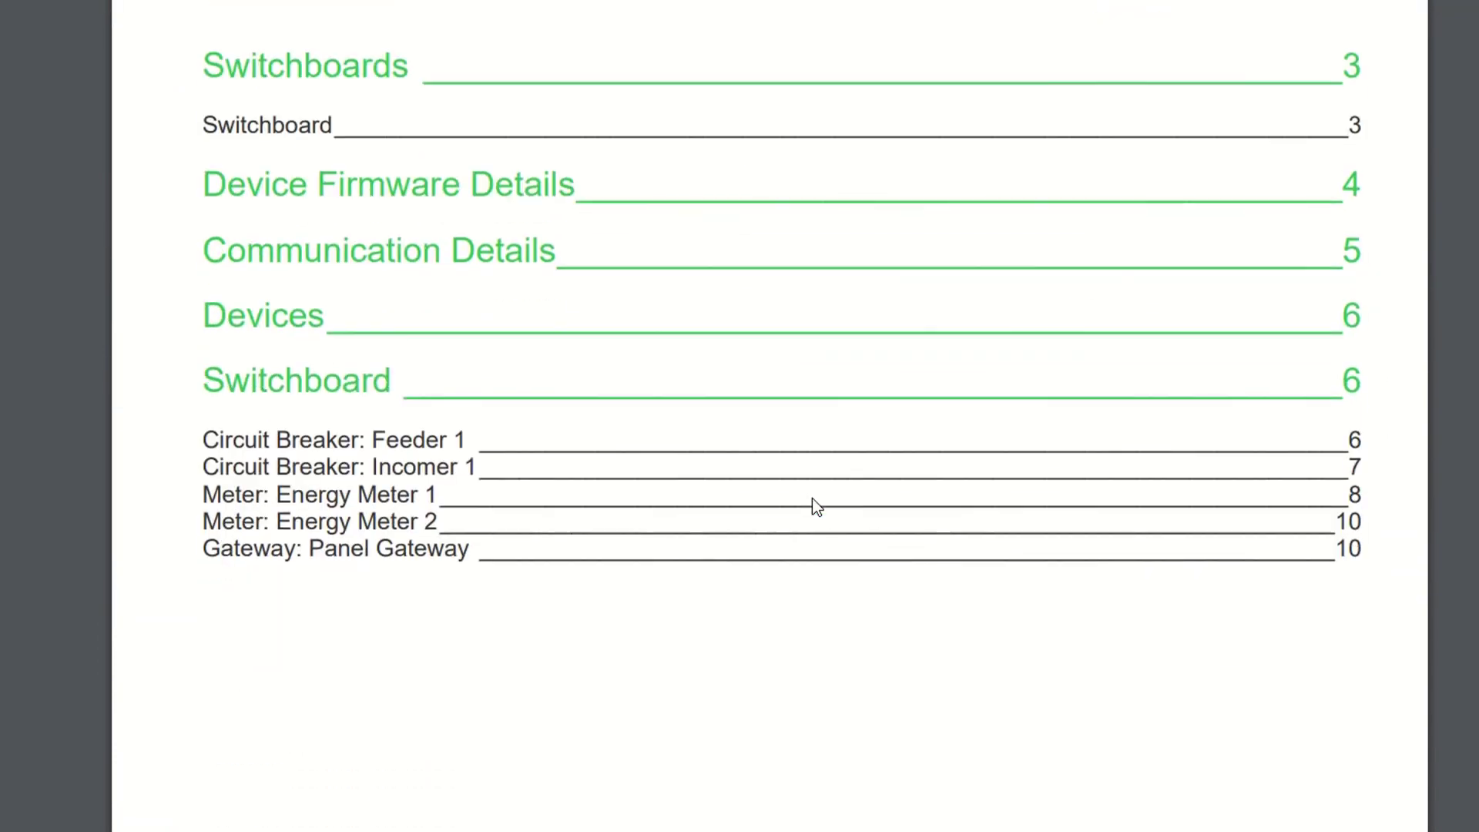